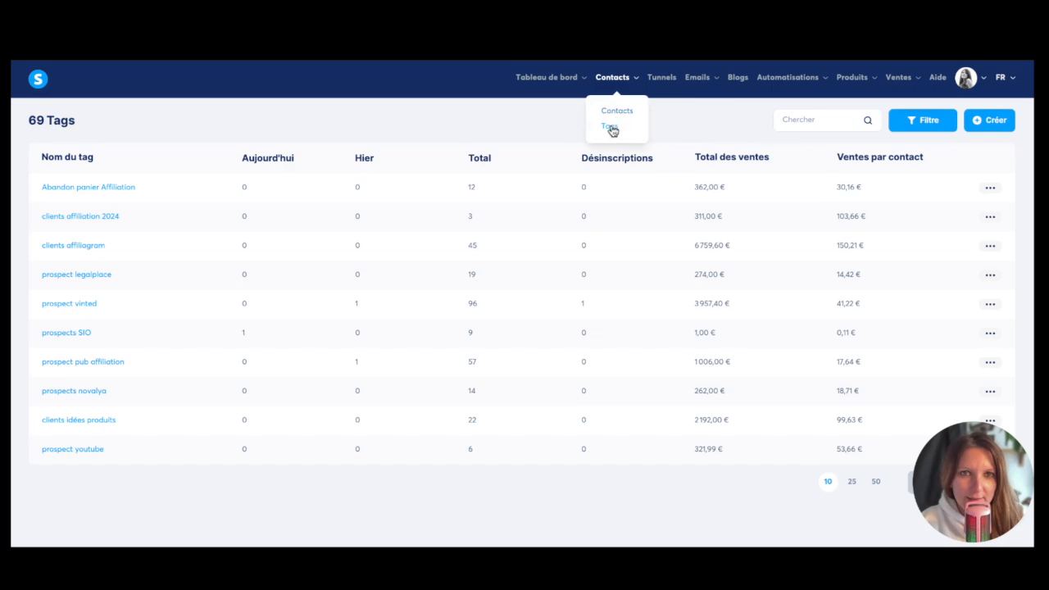
Look at the form for creating a new tag and dismiss it without saving.
click(994, 121)
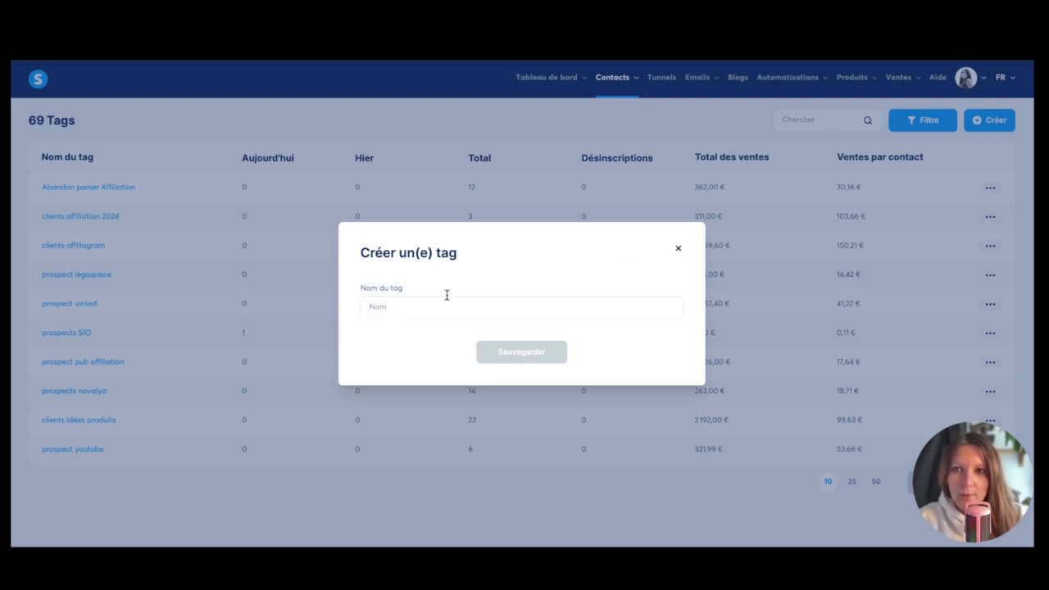
click(677, 249)
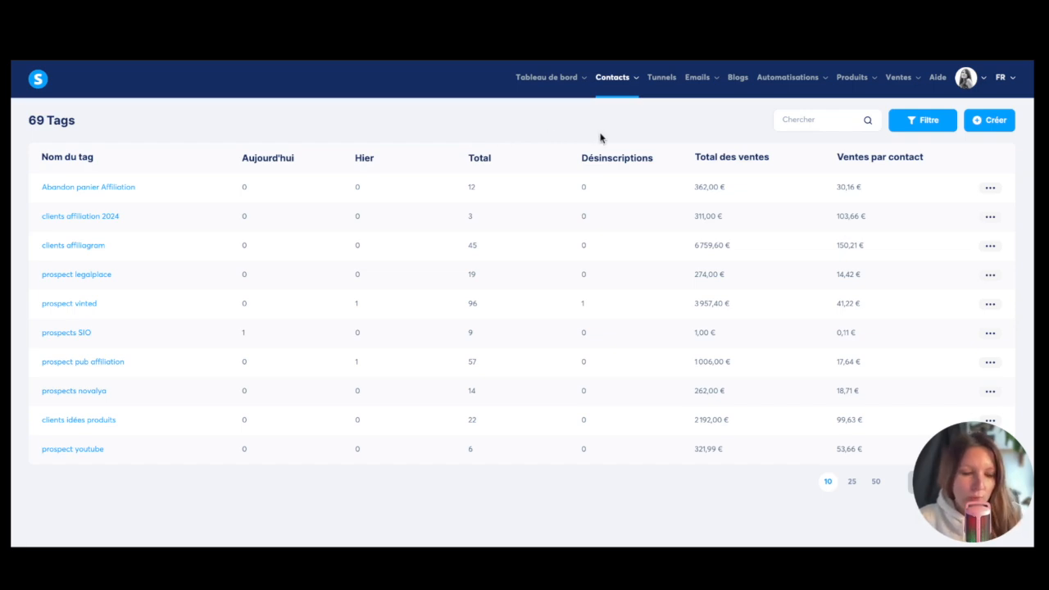
View the contacts list and open its contact import option.
mouse_move(608, 92)
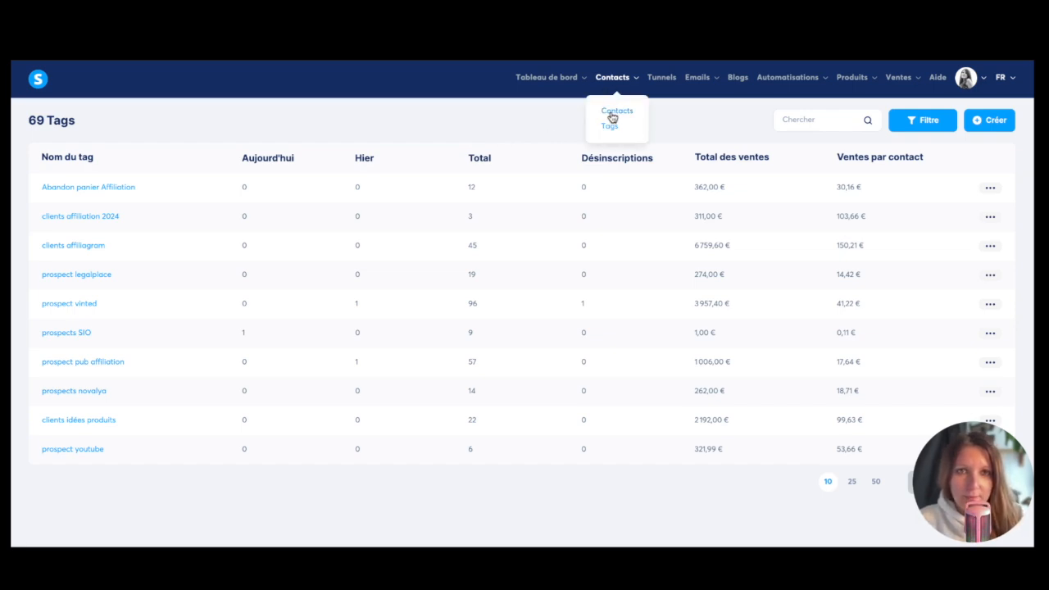
click(611, 118)
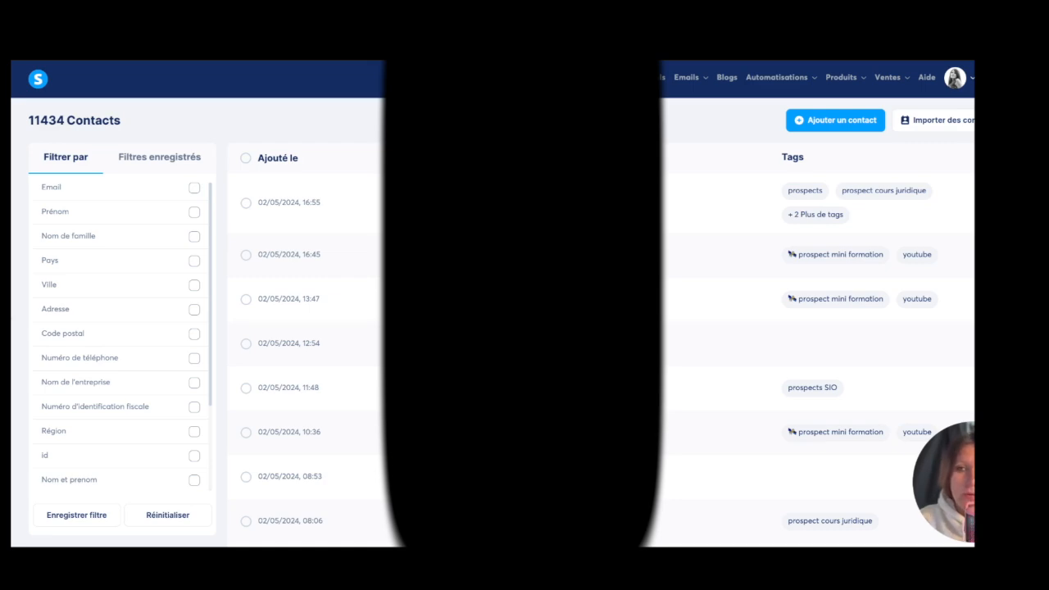
scroll(493, 303, down, 2)
scroll(492, 303, up, 2)
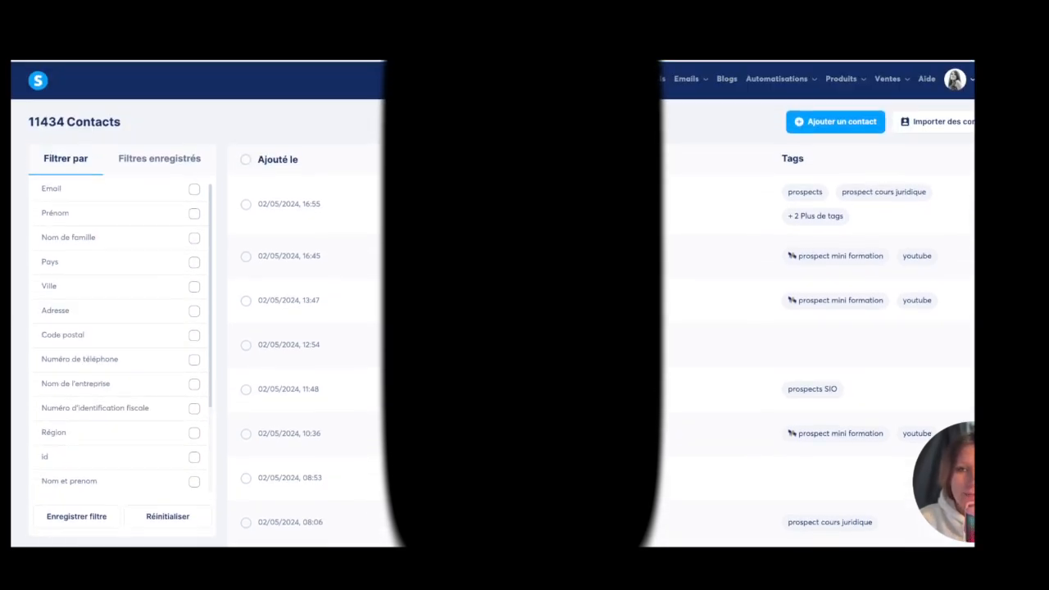
click(962, 120)
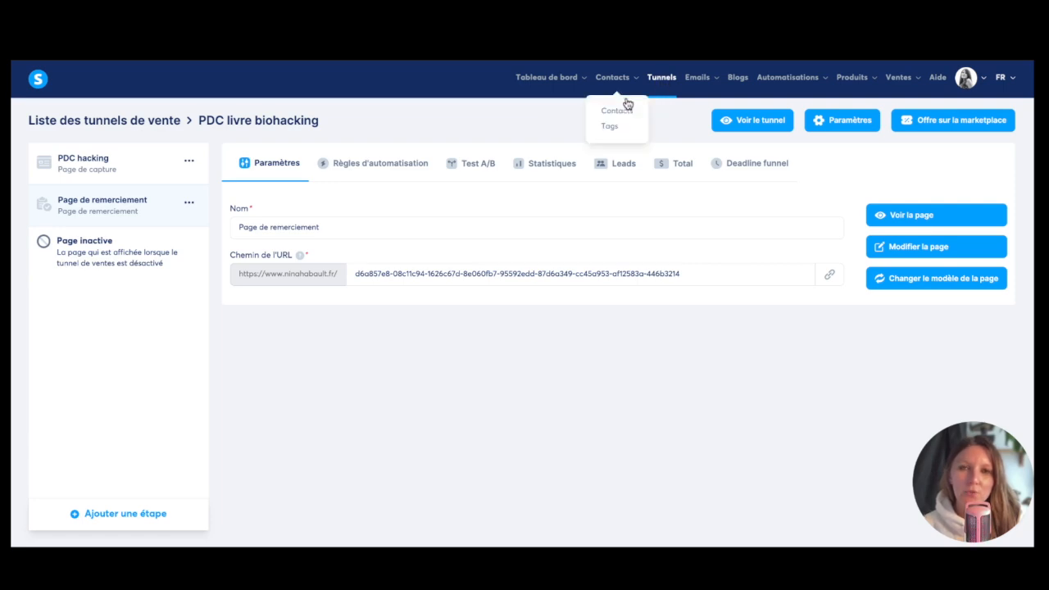
View the published "PDC hacking" capture page and the thank-you page of the "PDC livre biohacking" funnel.
click(107, 168)
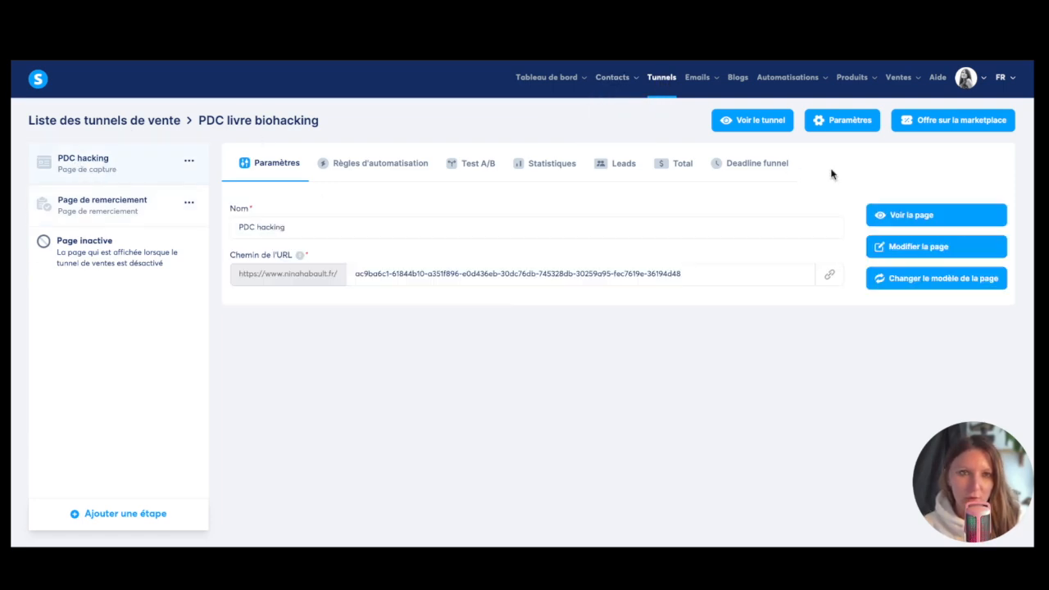
click(925, 220)
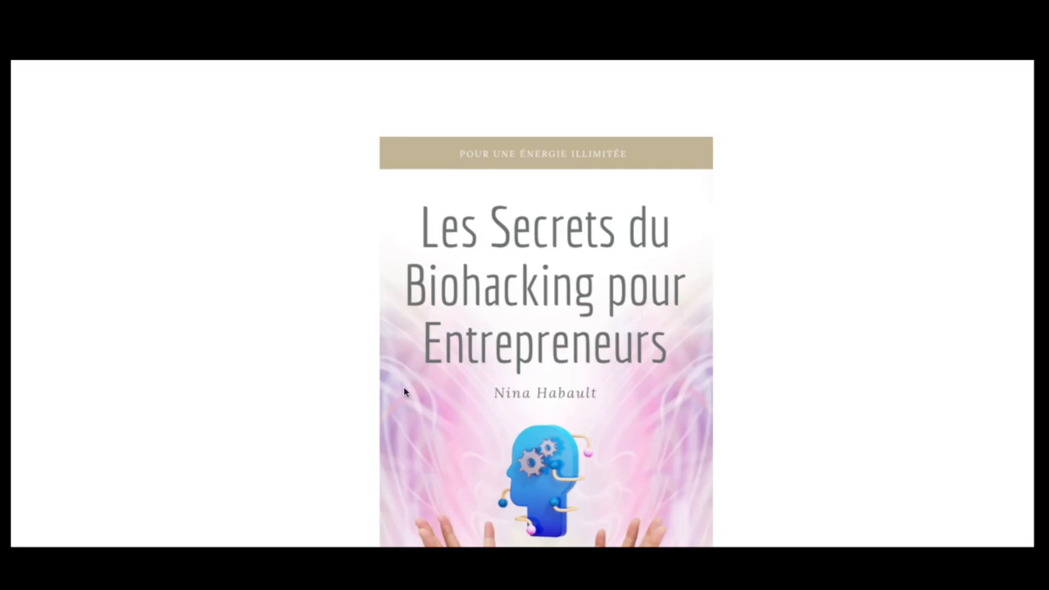
scroll(403, 392, down, 5)
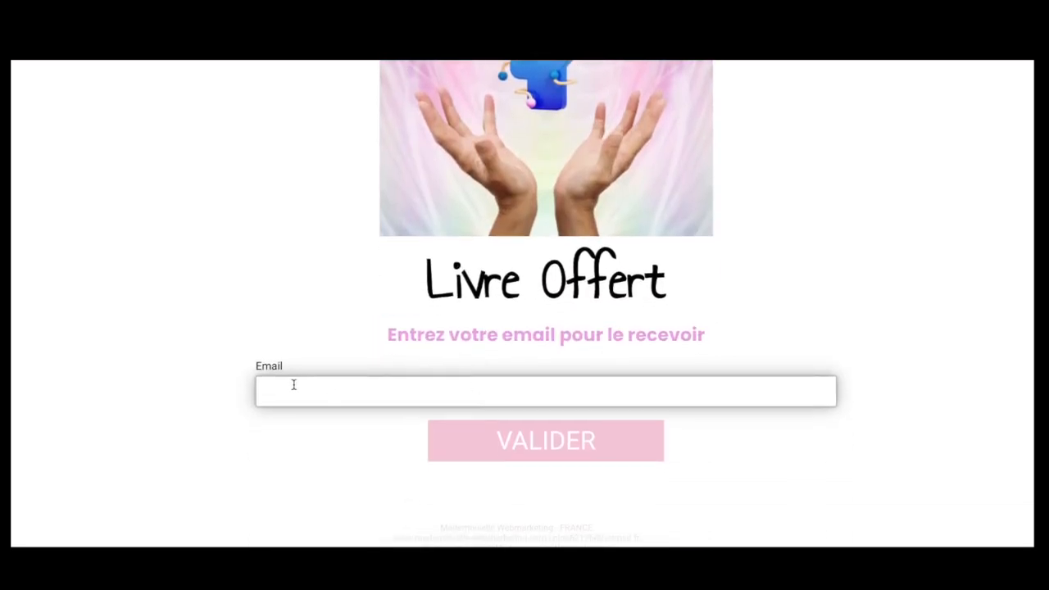
scroll(560, 398, up, 2)
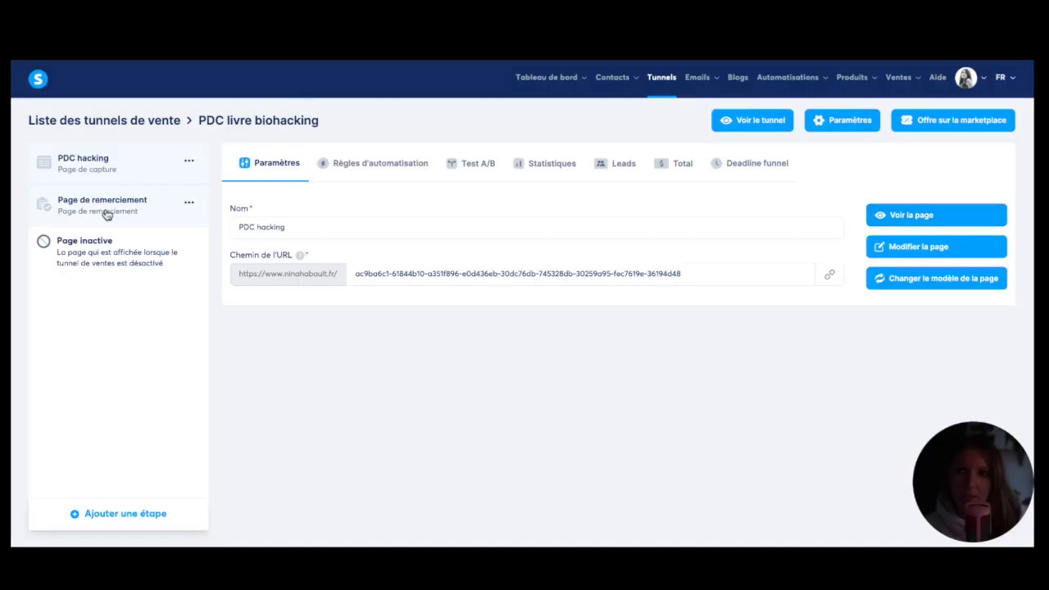
click(103, 211)
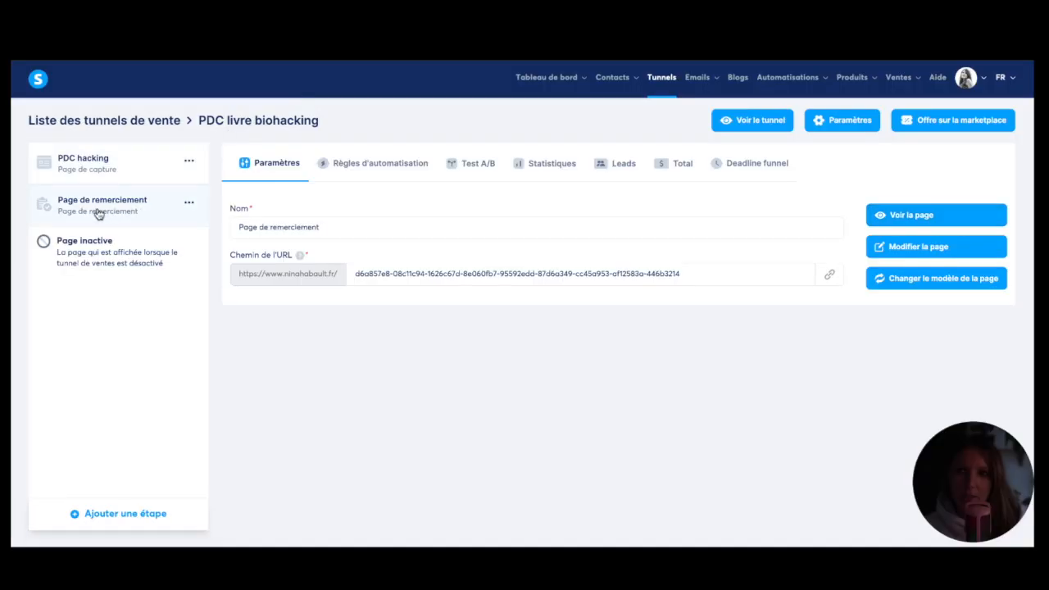
click(897, 214)
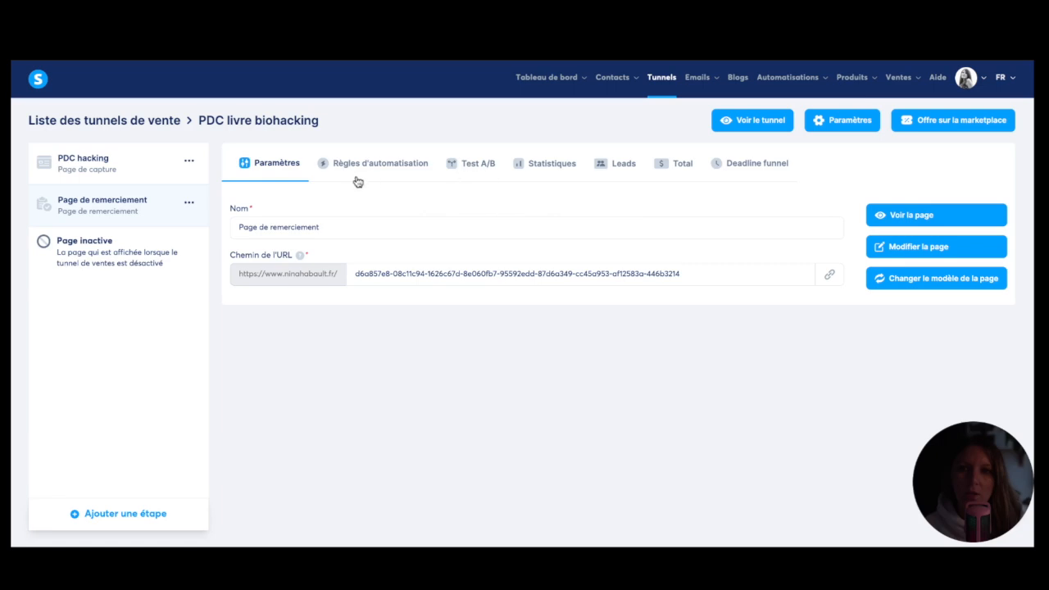
Review the statistics and leads of the "PDC livre biohacking" funnel.
click(564, 165)
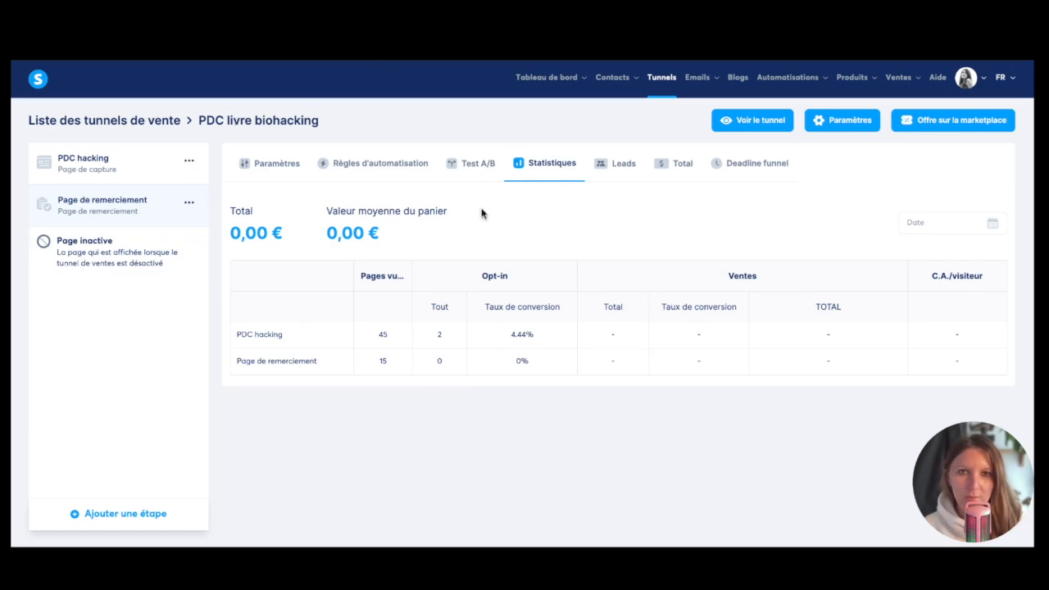
click(623, 164)
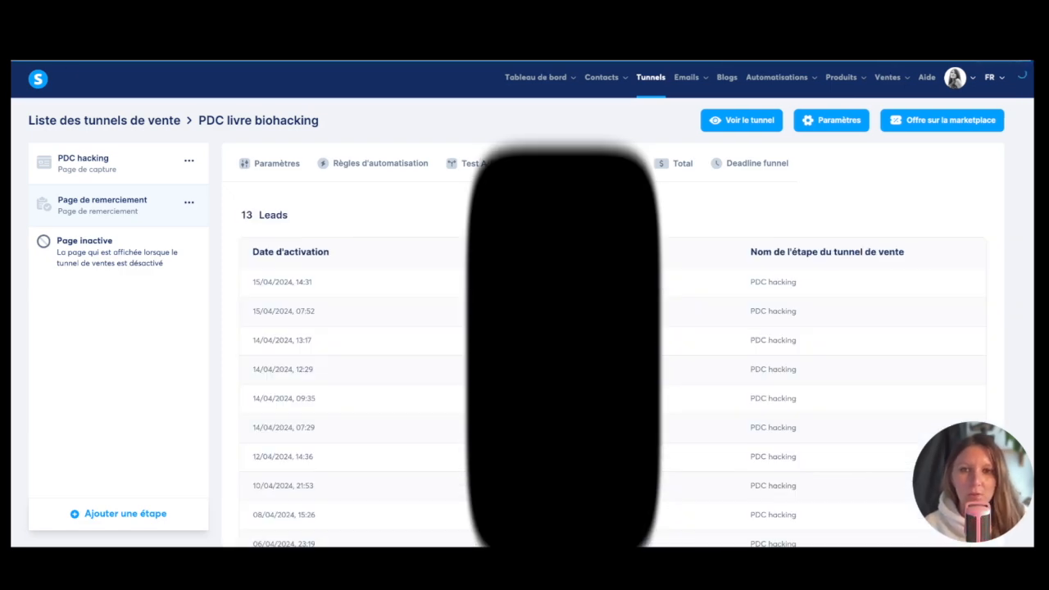
scroll(398, 435, down, 2)
scroll(397, 438, up, 1)
scroll(398, 439, up, 1)
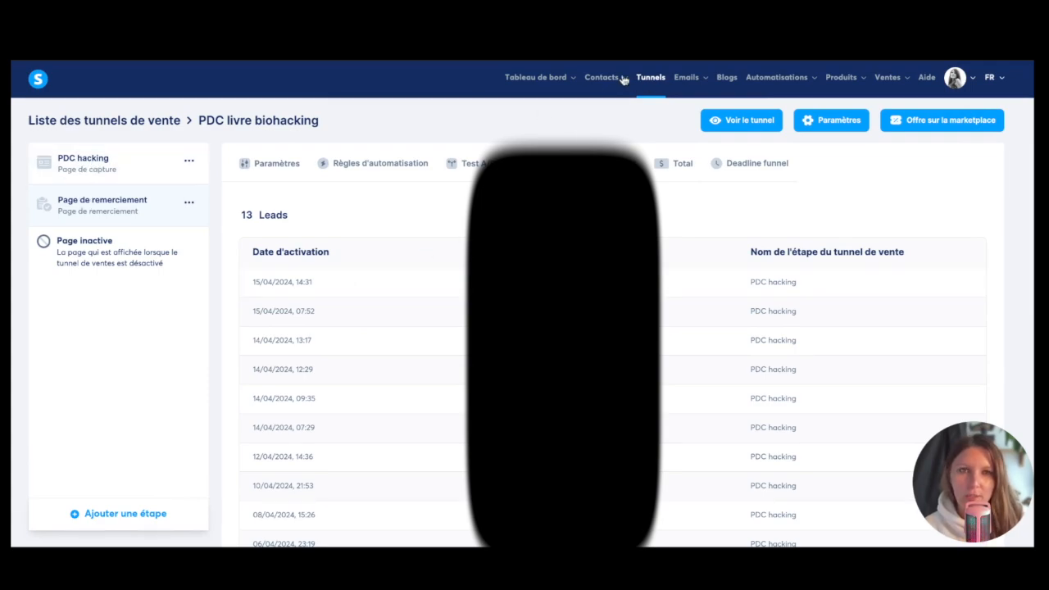
Create a funnel named "PDC ebook vente" with the goal "Créer une audience" and save it.
click(653, 82)
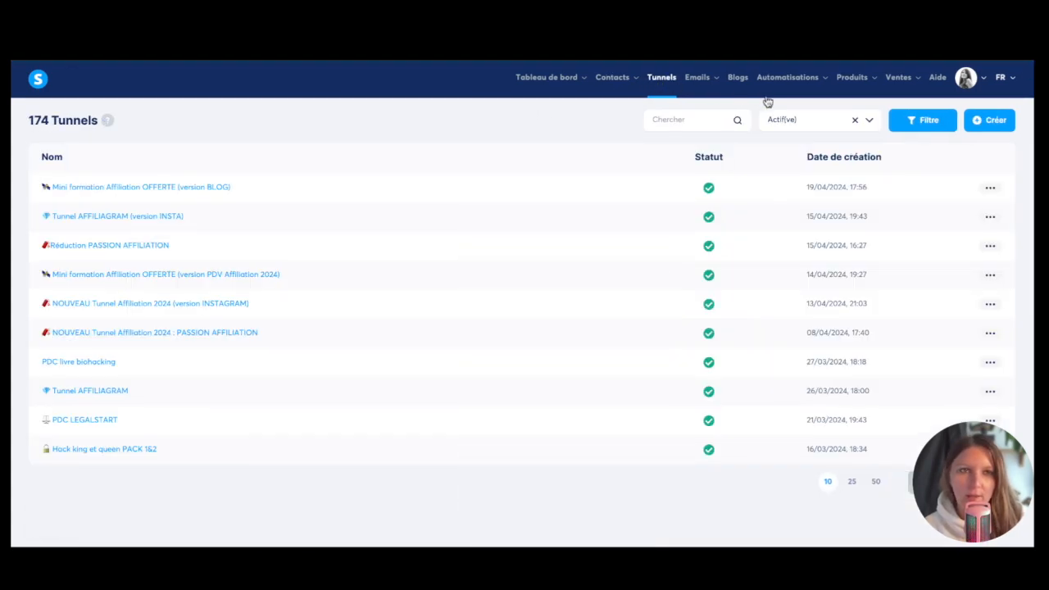
click(991, 121)
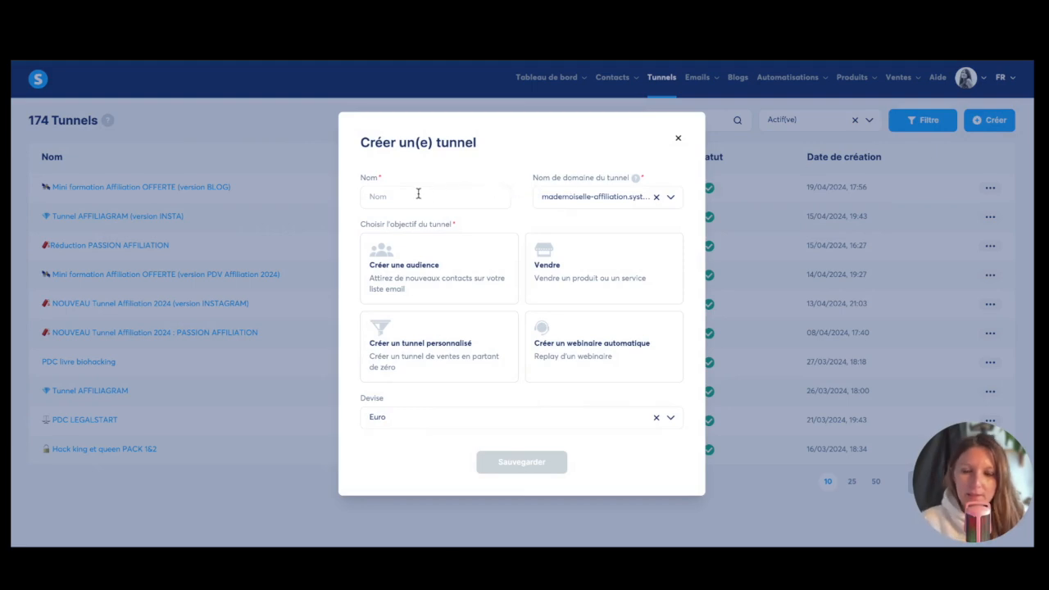
click(418, 194)
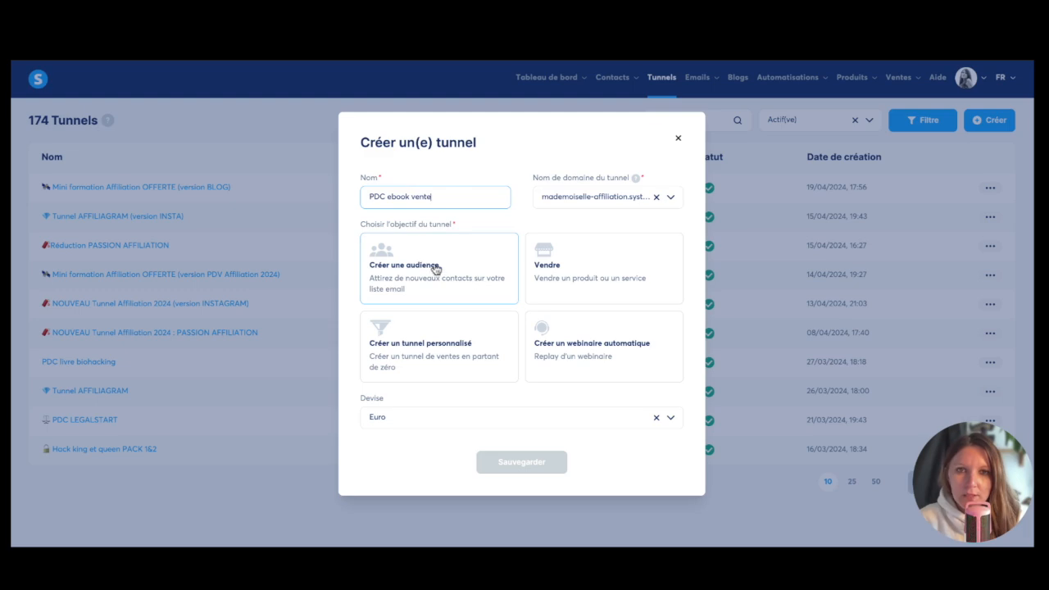
click(405, 270)
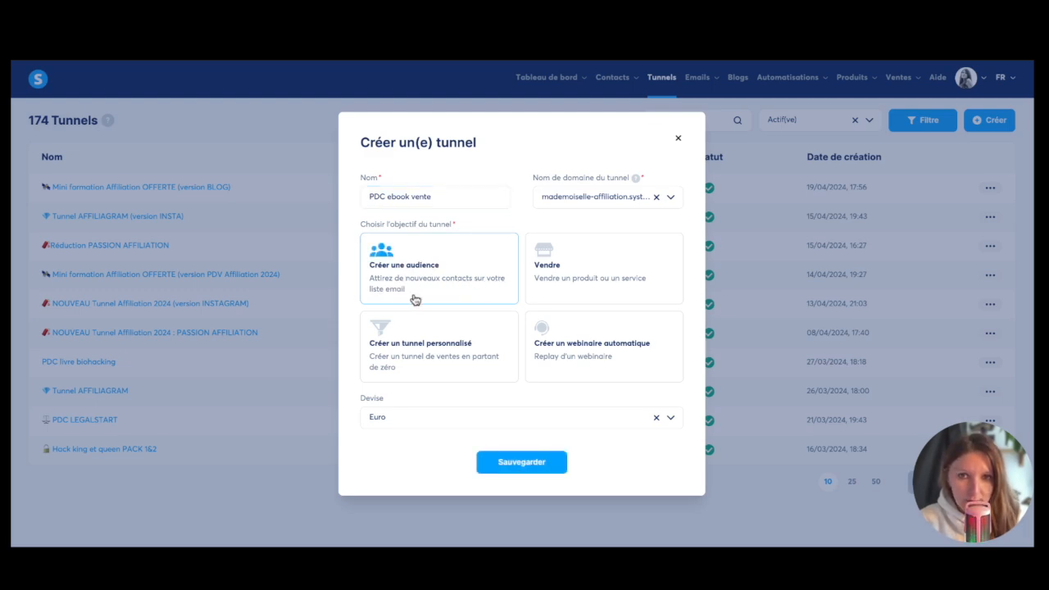
click(519, 461)
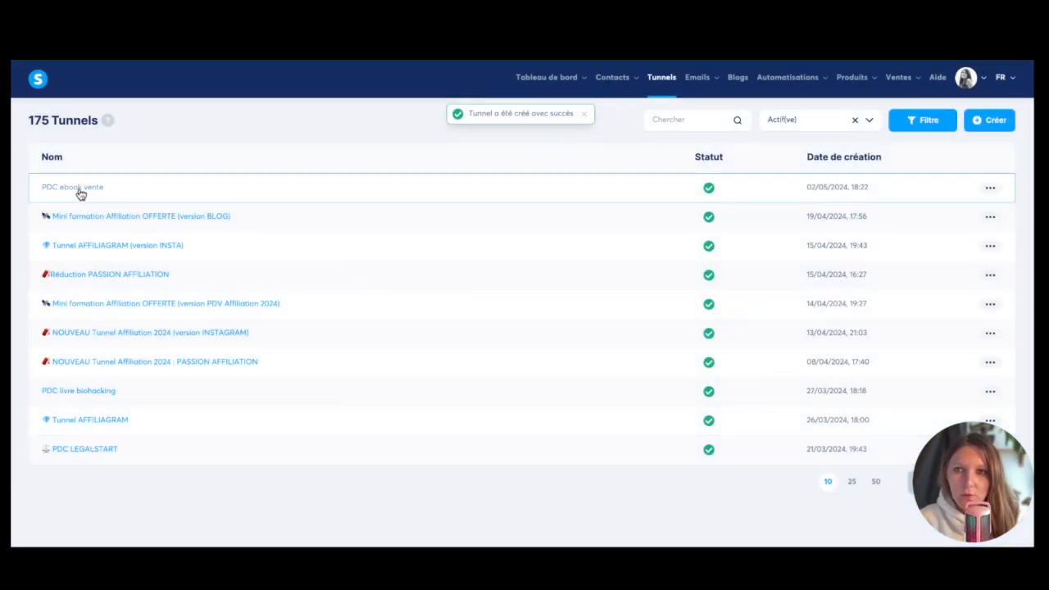
In the "PDC ebook vente" funnel, apply the "U-Pick Fun at Country Lane Farm!" template to the capture page and open it for editing.
click(80, 194)
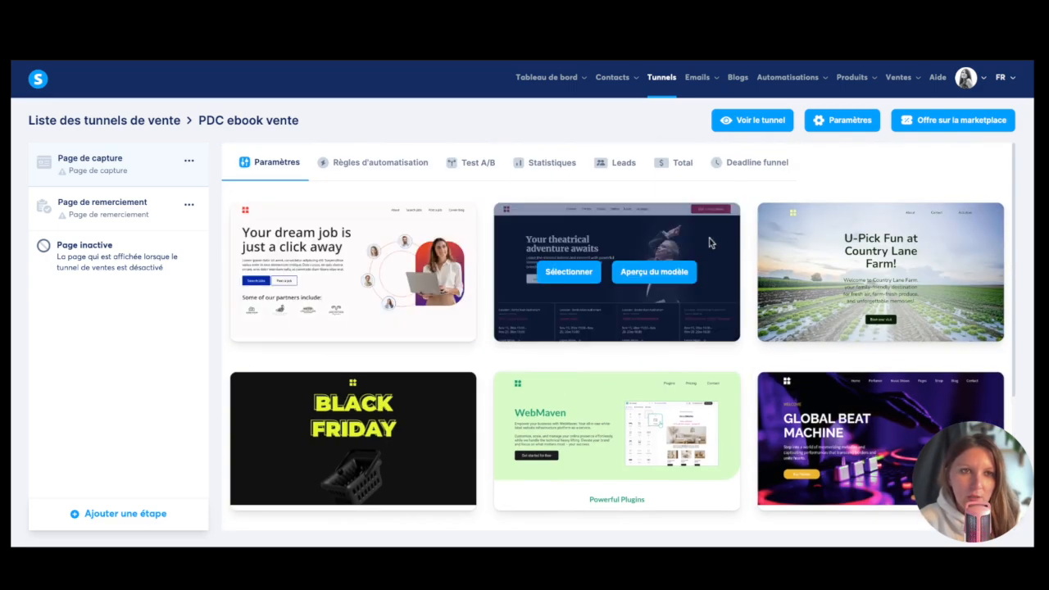
mouse_move(861, 232)
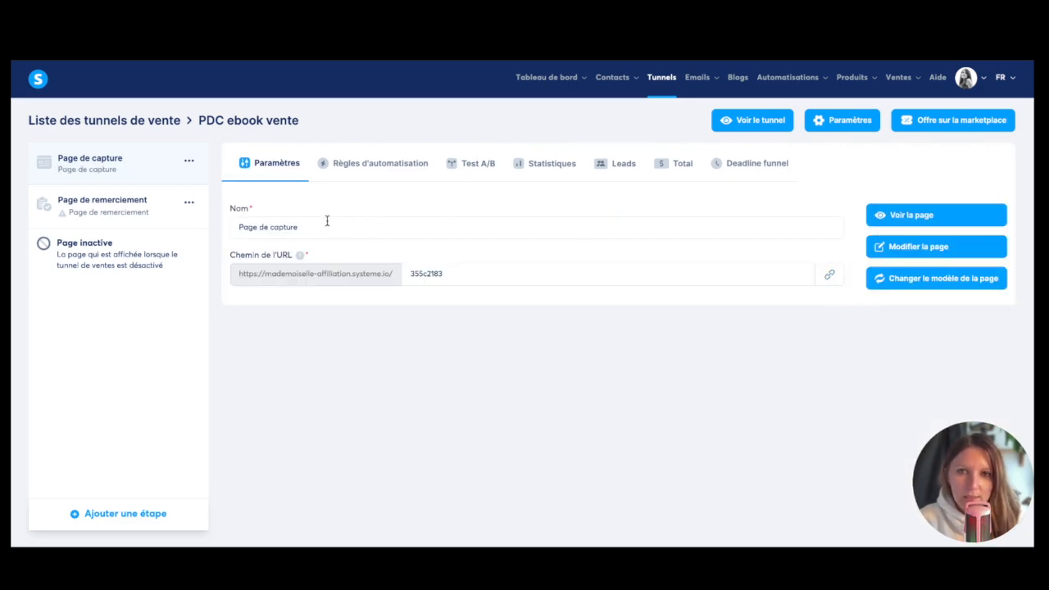
click(900, 256)
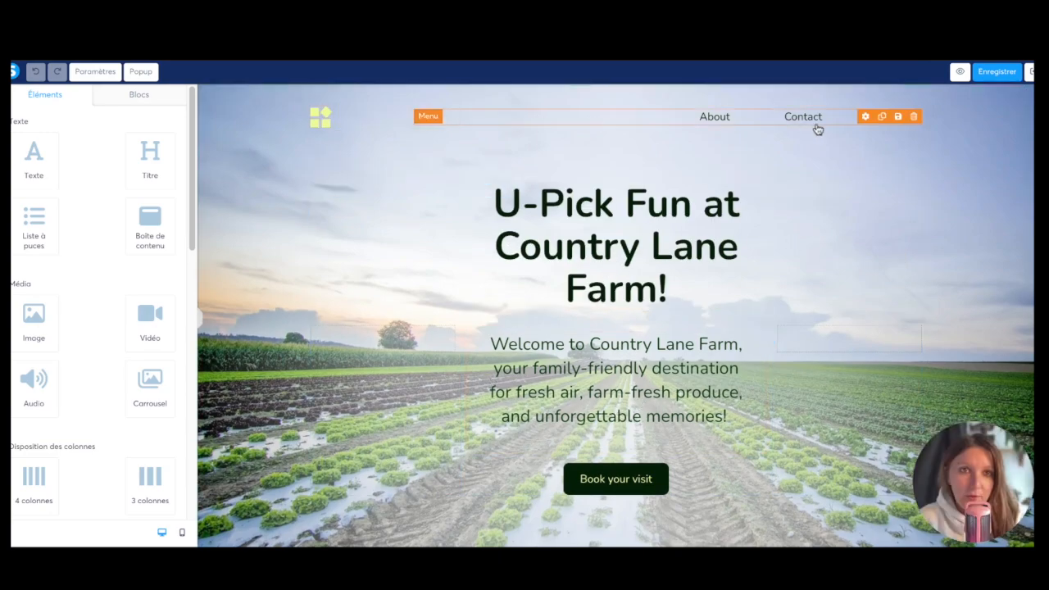
Look through the template page and delete the header row containing the logo and the About and Contact links.
scroll(607, 397, down, 4)
scroll(612, 398, up, 3)
scroll(612, 395, down, 4)
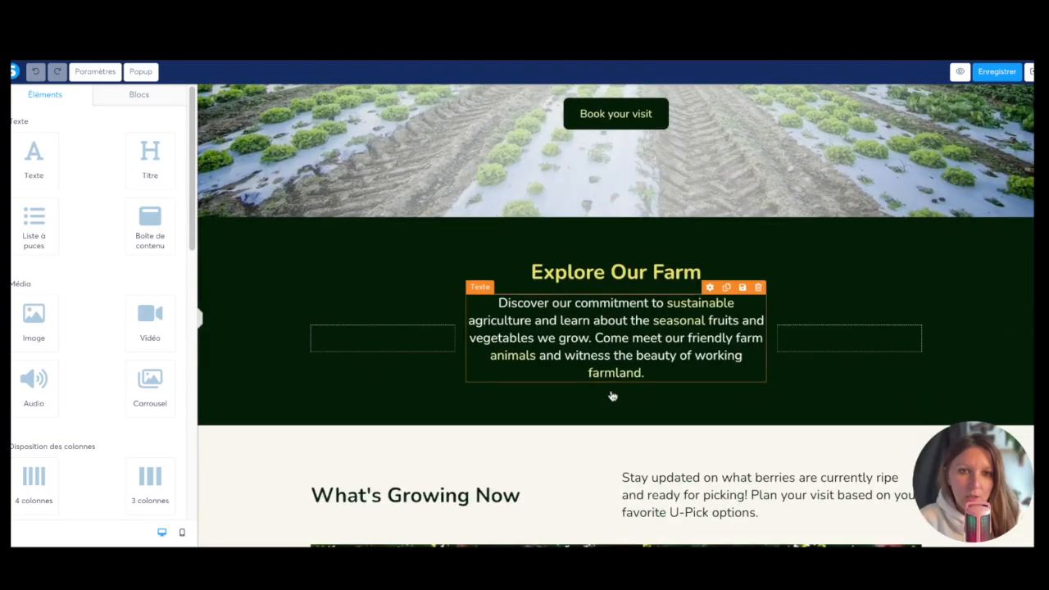
scroll(612, 396, down, 5)
scroll(612, 396, up, 8)
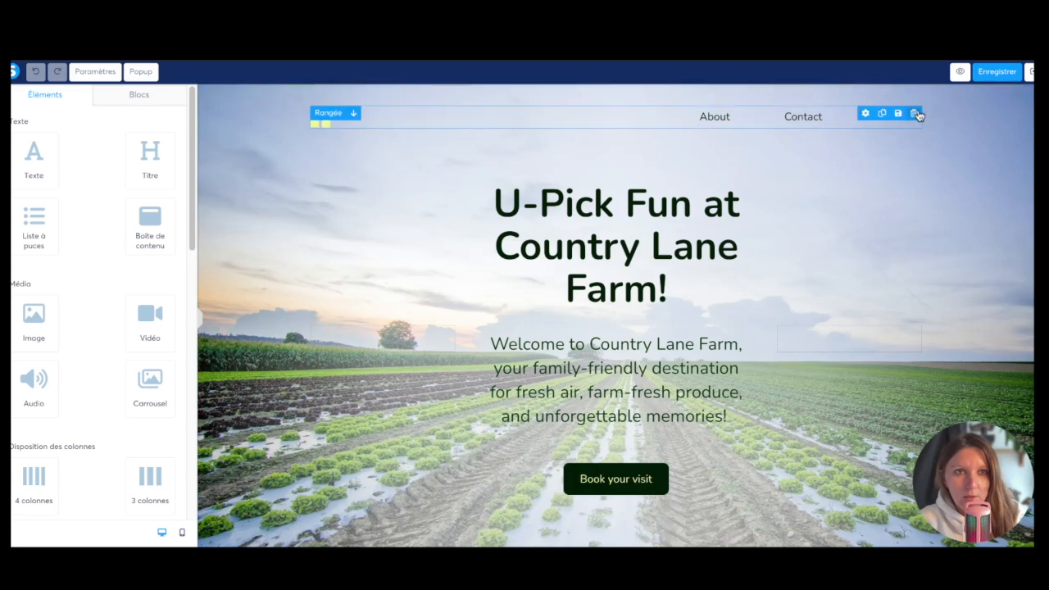
scroll(668, 159, down, 1)
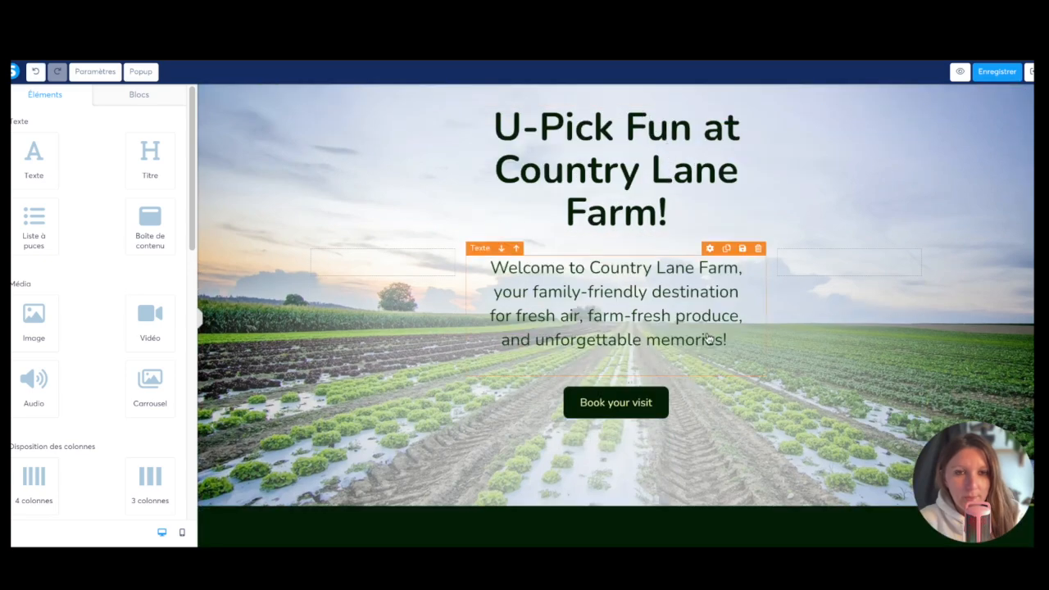
Delete the "Explore Our Farm" and "What's Growing Now" sections beneath the hero section.
scroll(708, 337, down, 3)
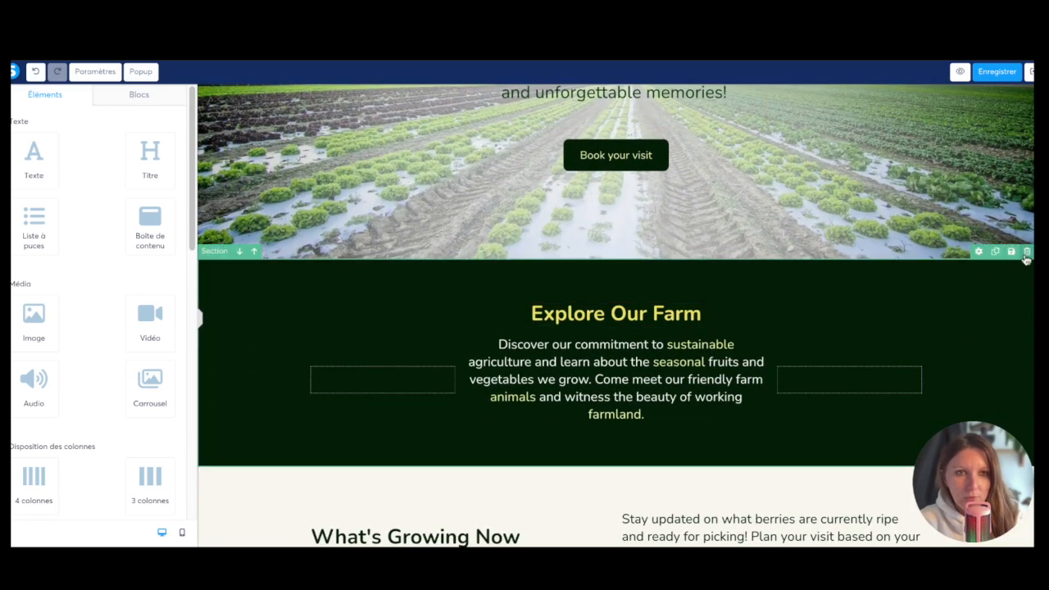
click(646, 114)
click(1027, 253)
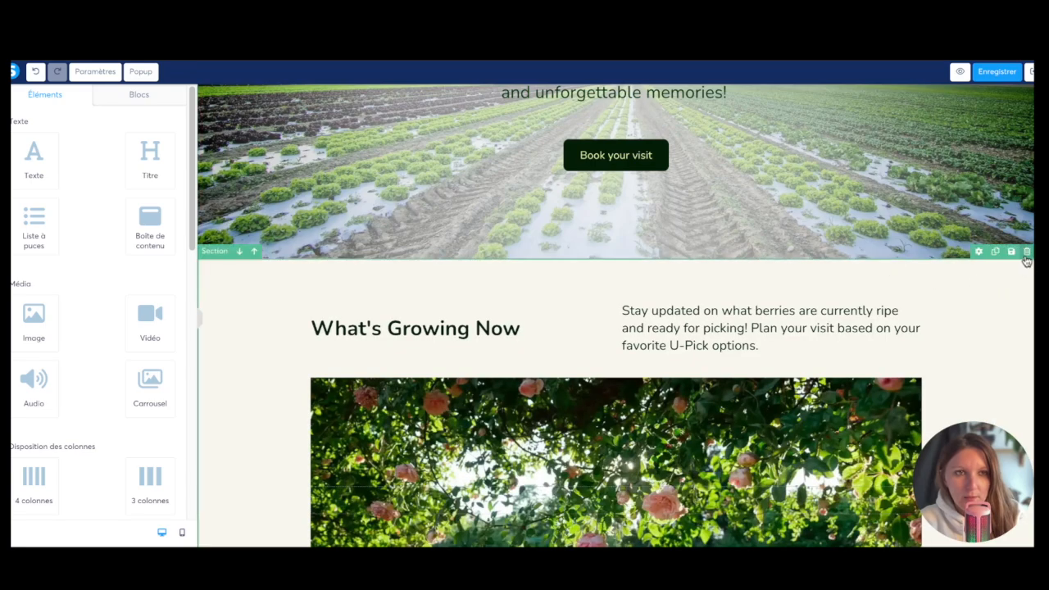
click(644, 145)
scroll(818, 328, down, 2)
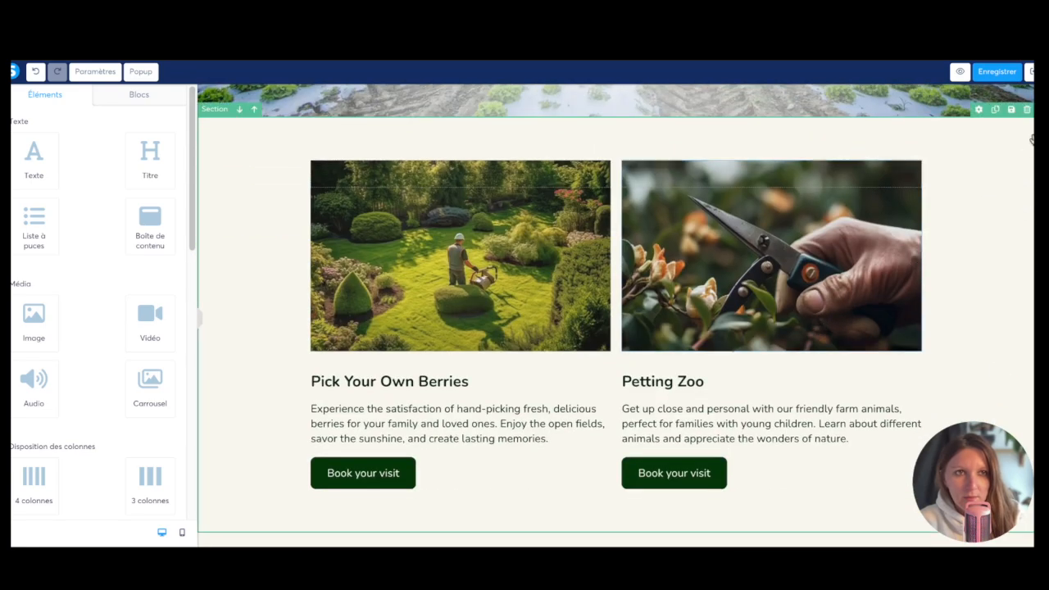
scroll(673, 141, down, 5)
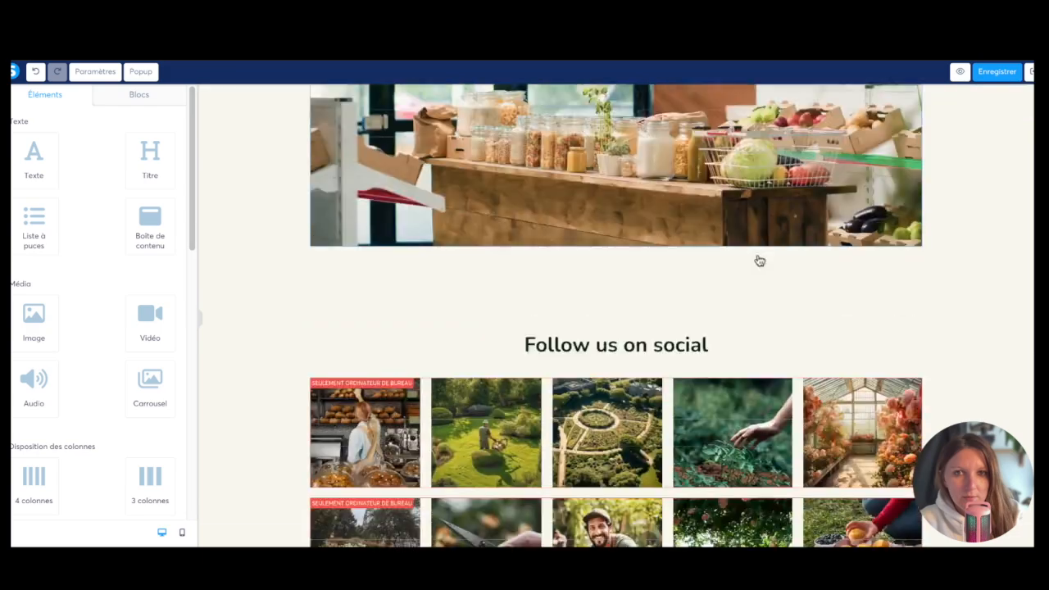
Inspect the "Book your visit" button's settings and display its linked popup, Popup N°1.
scroll(757, 259, up, 15)
click(592, 409)
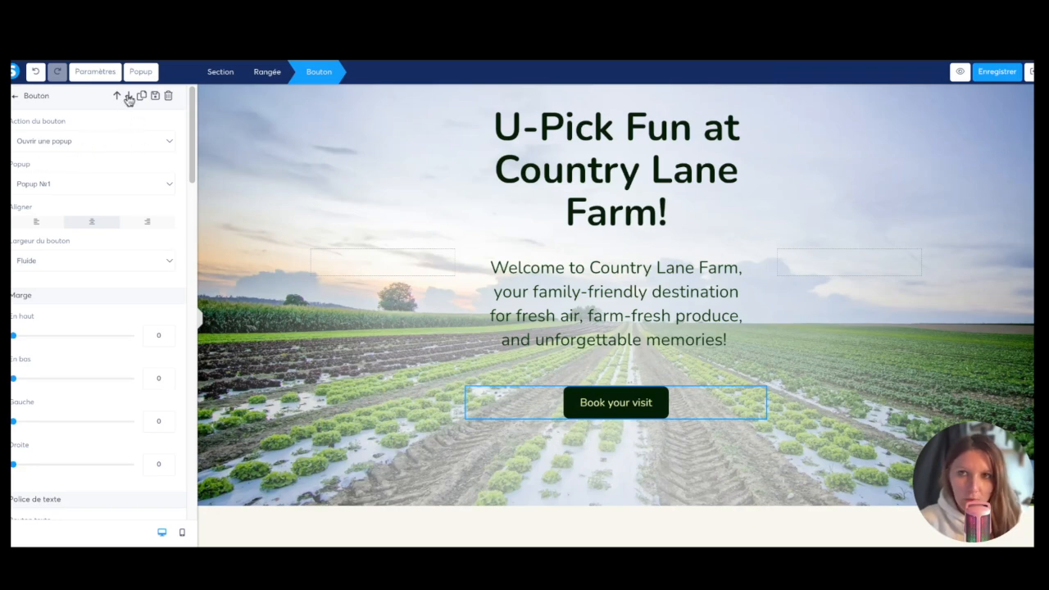
click(141, 73)
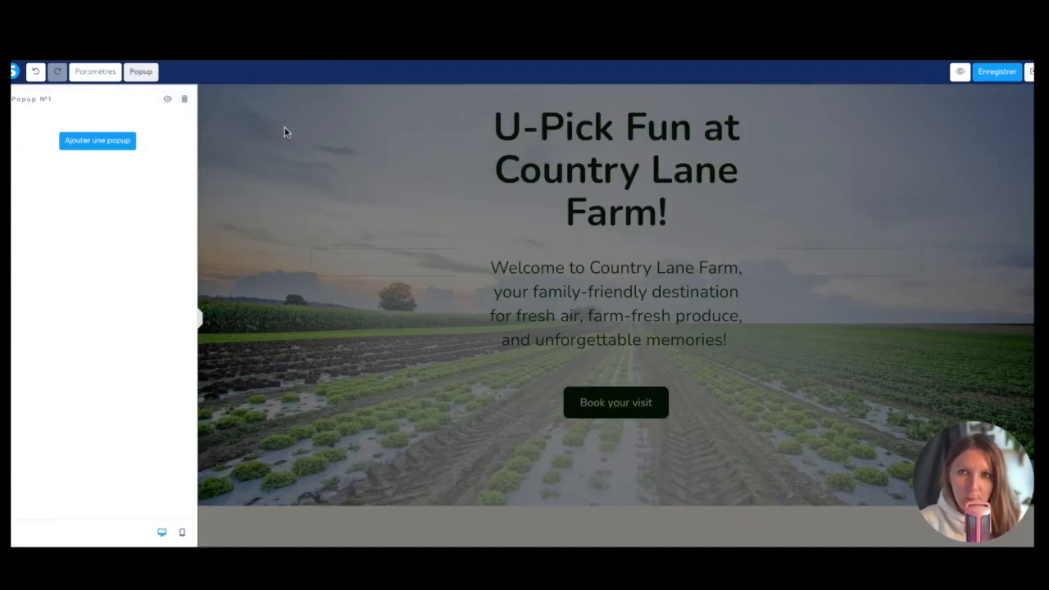
click(169, 103)
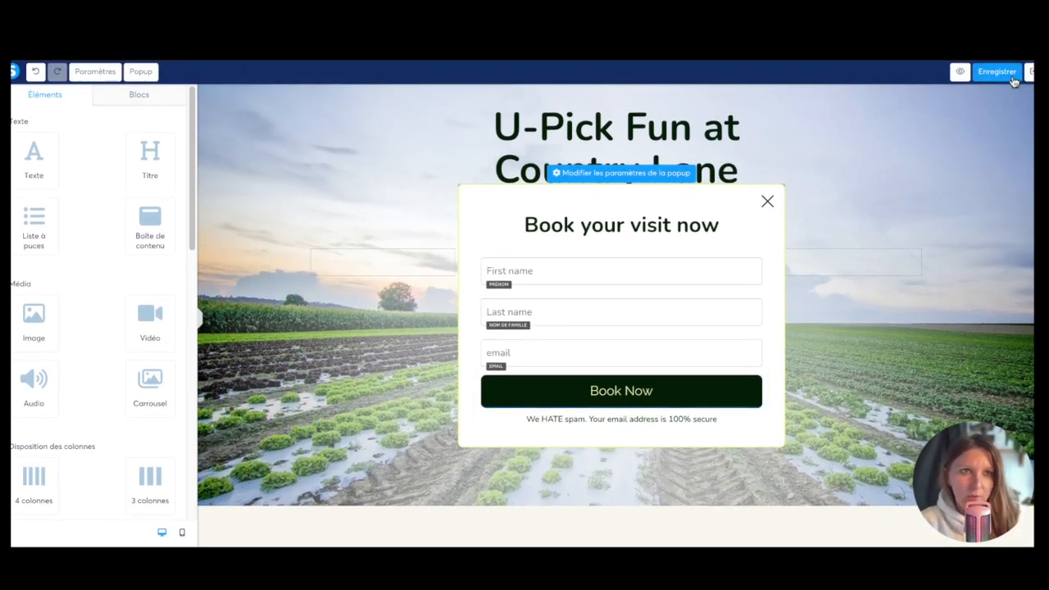
Save the edited page and open the automation rules of the funnel's capture page.
click(1014, 81)
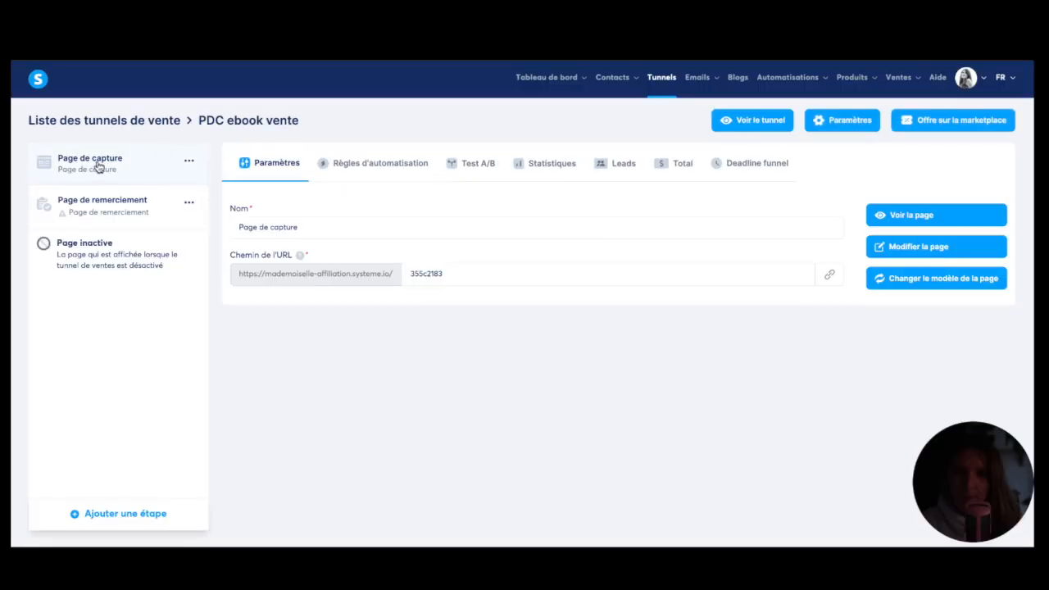
click(393, 168)
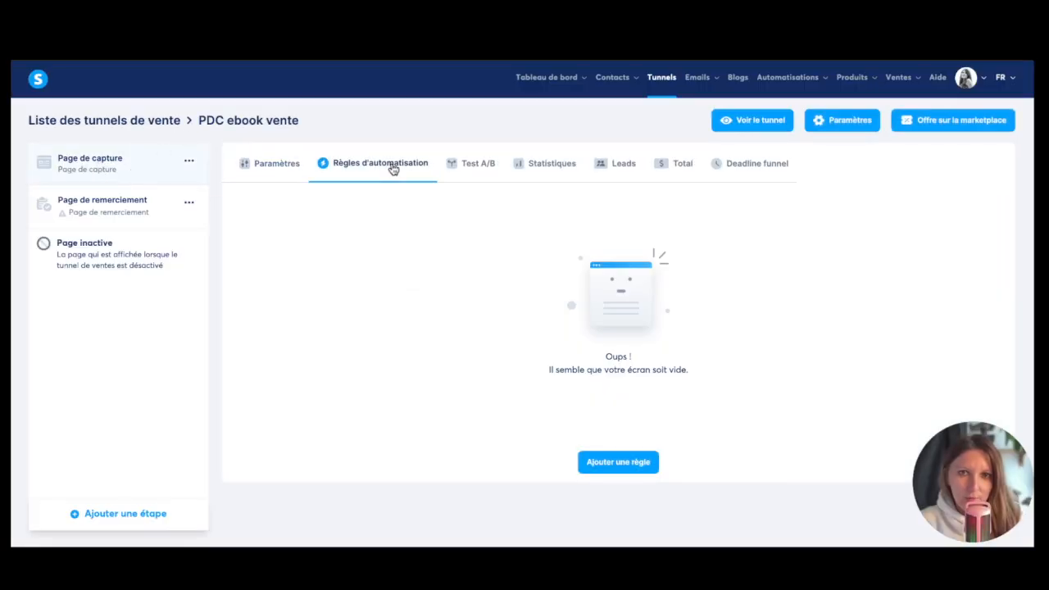
Add an automation rule triggered by "Inscription sur la page (optin)" to the capture page and open it for editing.
click(603, 466)
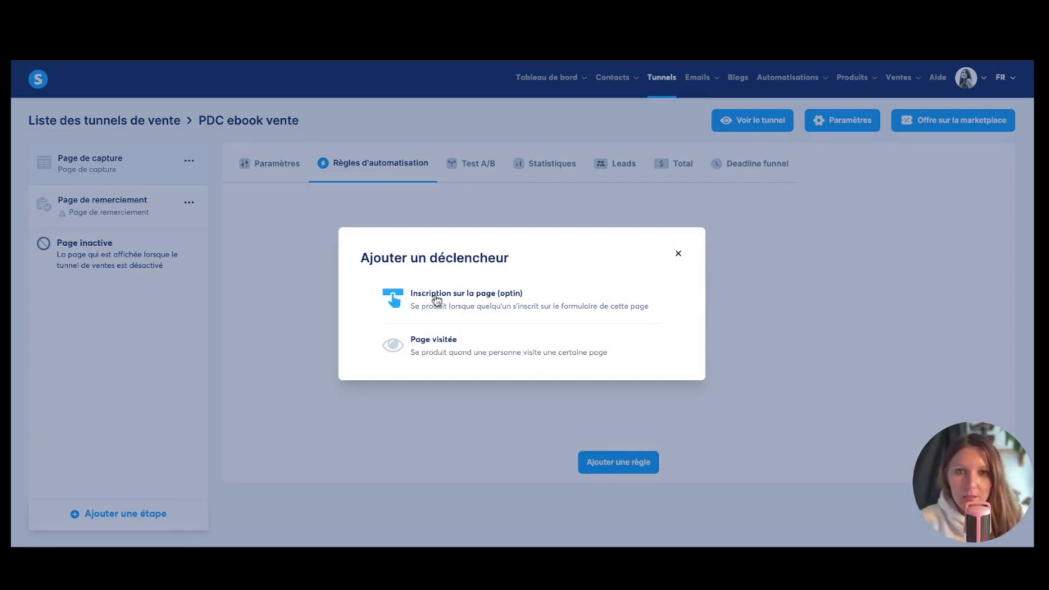
click(450, 305)
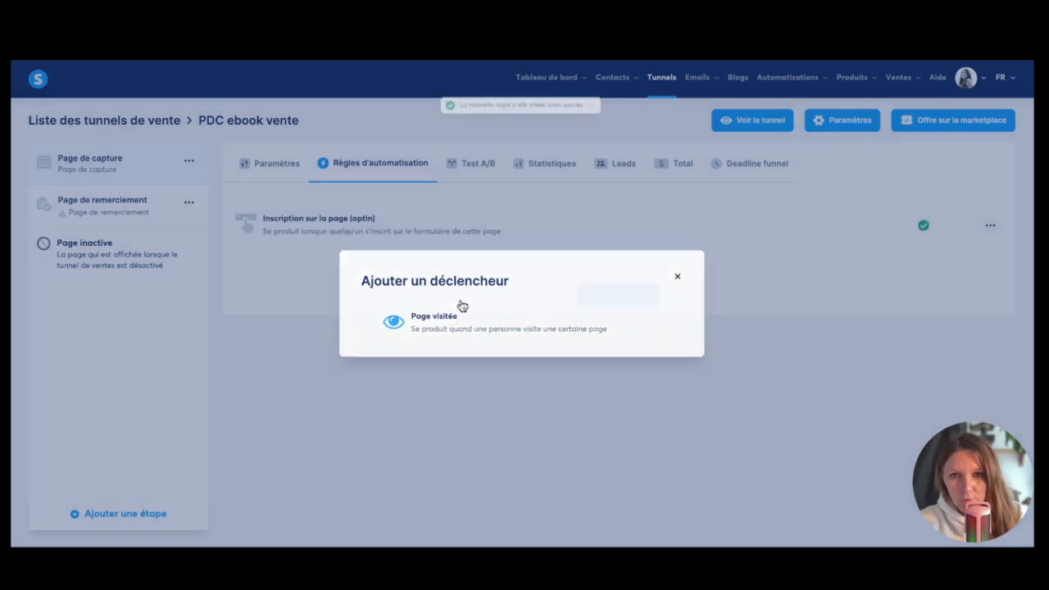
click(322, 227)
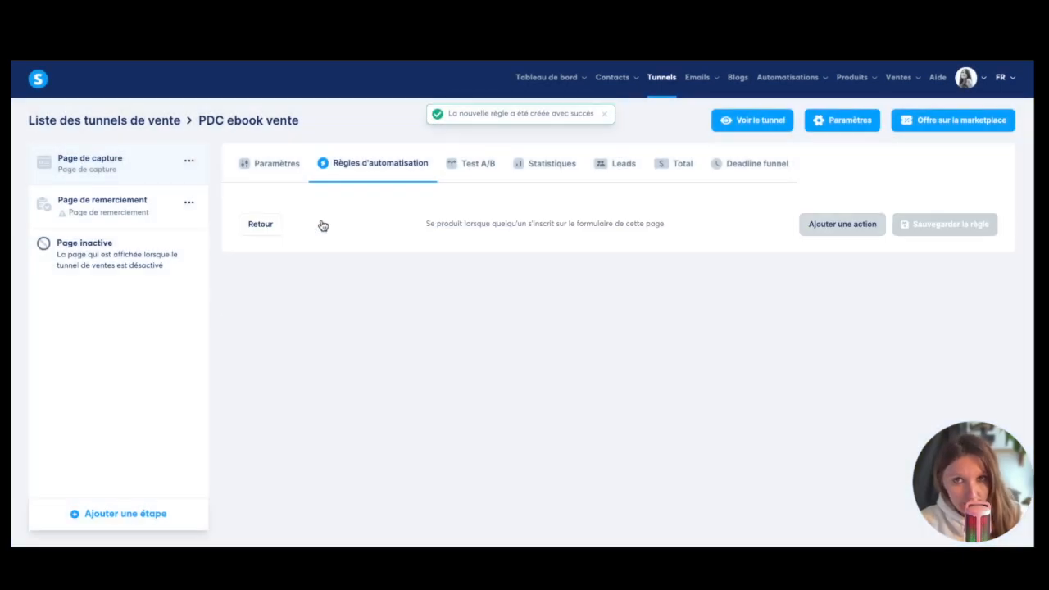
Add an "Ajouter un tag" action to the optin rule and choose the tag "prospects".
click(824, 232)
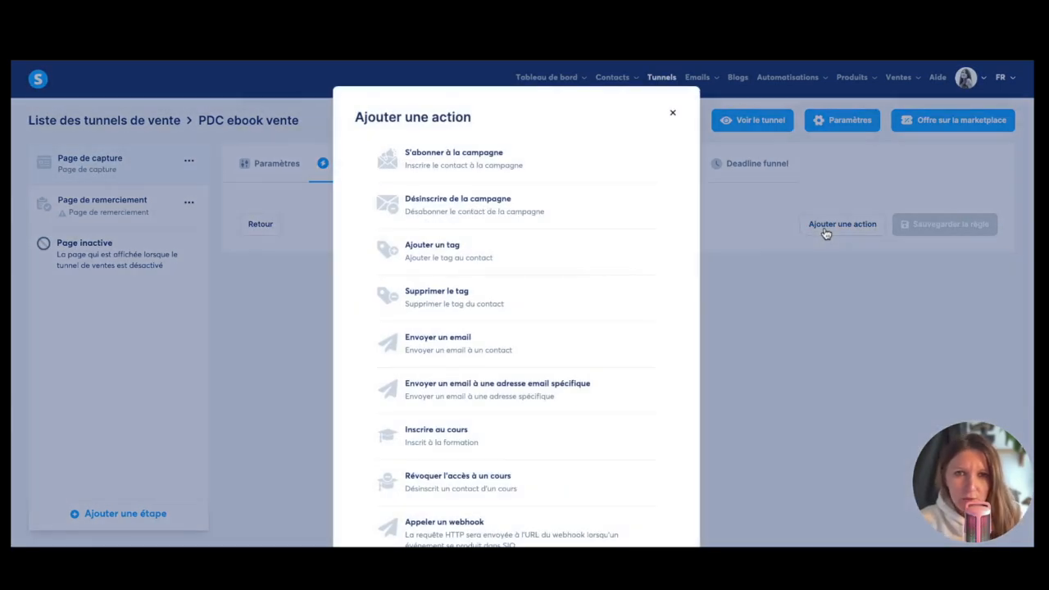
click(424, 252)
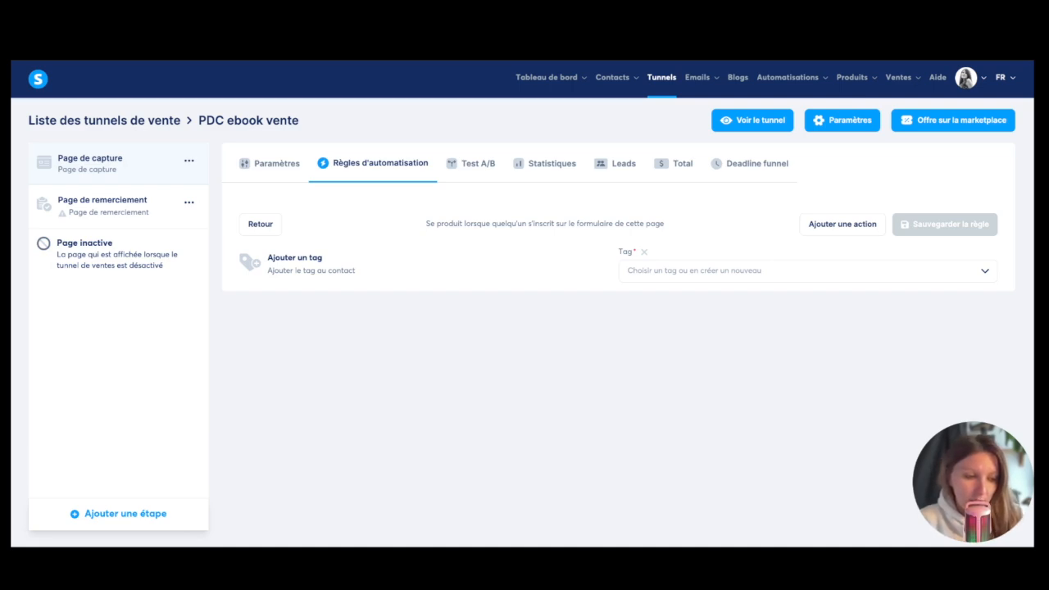
click(778, 271)
scroll(778, 306, down, 10)
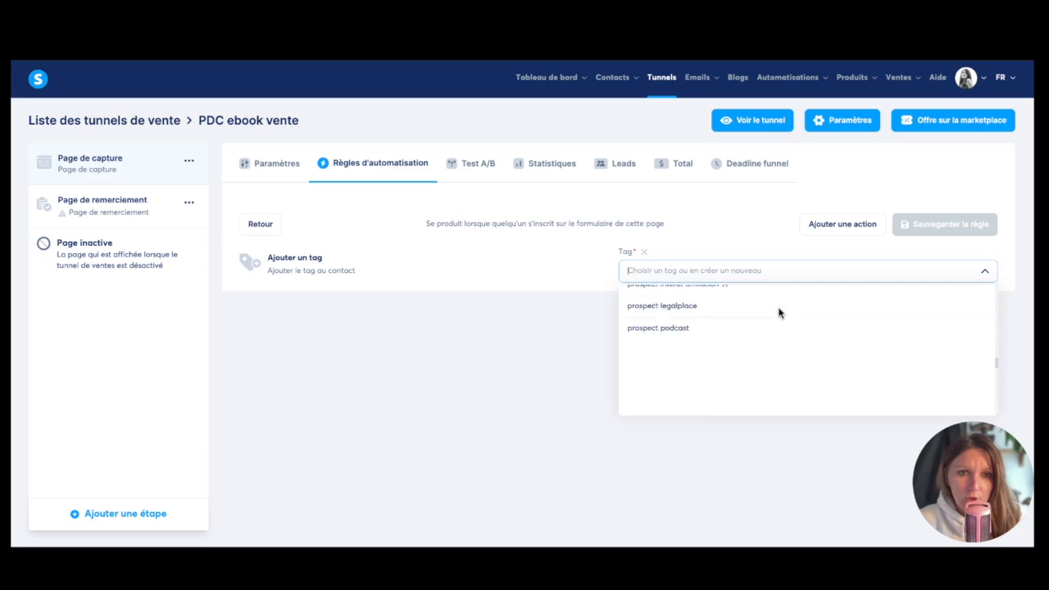
scroll(667, 348, up, 5)
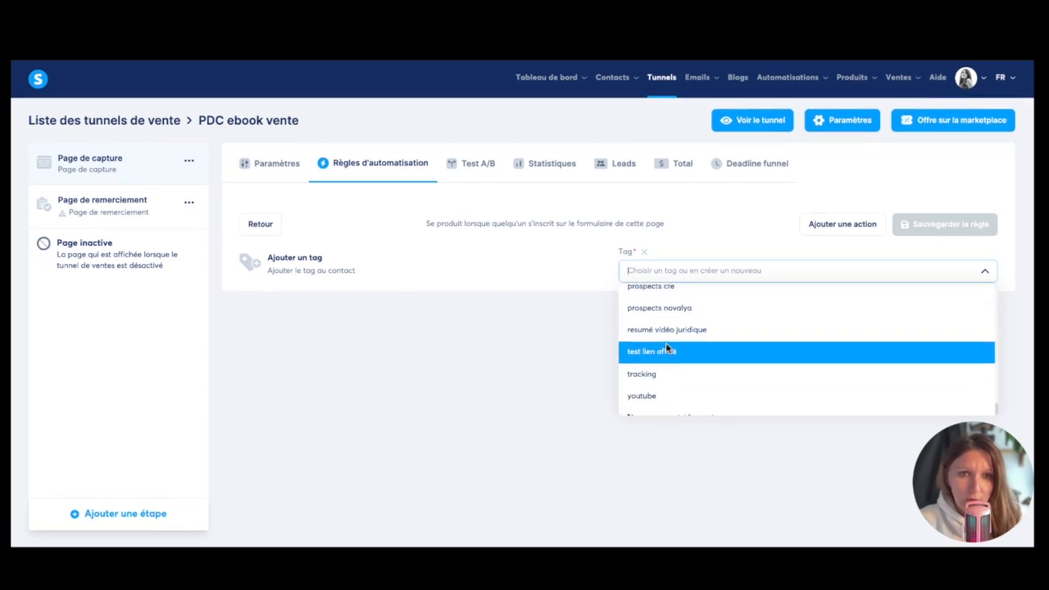
click(667, 347)
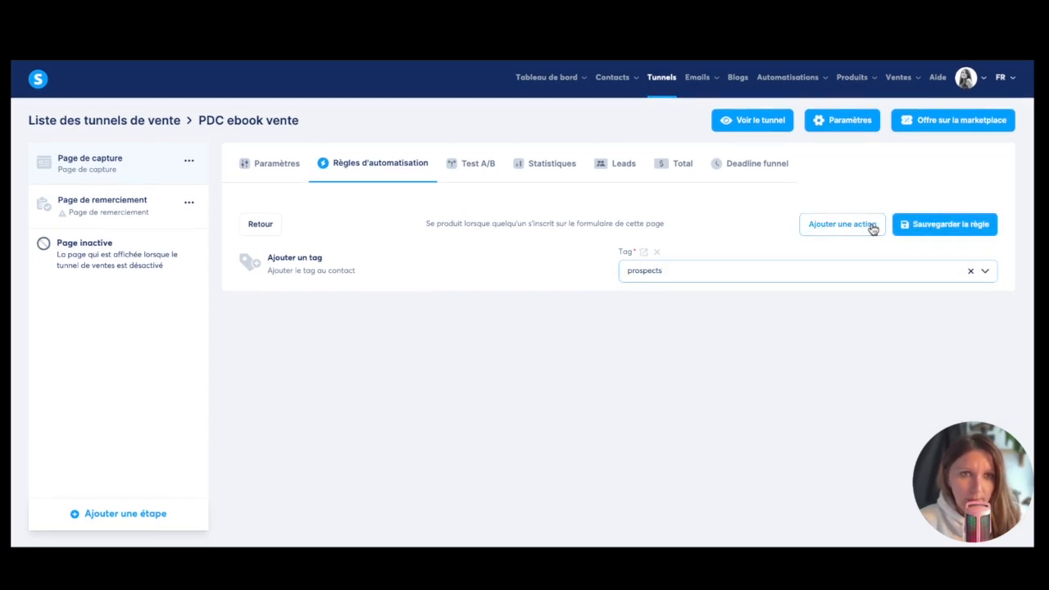
Add a second "Ajouter un tag" action with the tag "youtube" and save the rule.
click(846, 230)
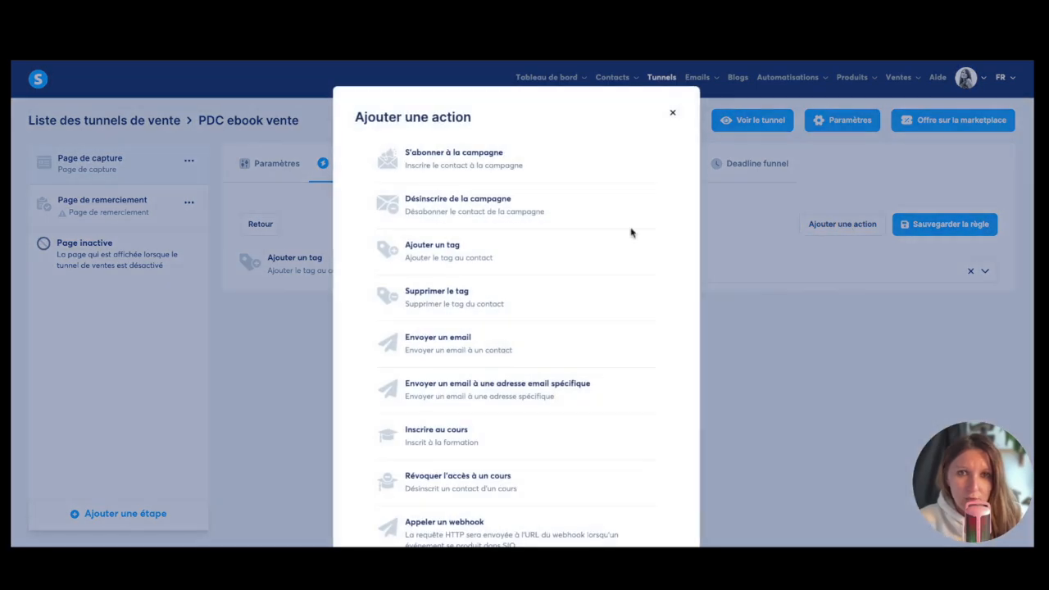
click(414, 244)
click(692, 318)
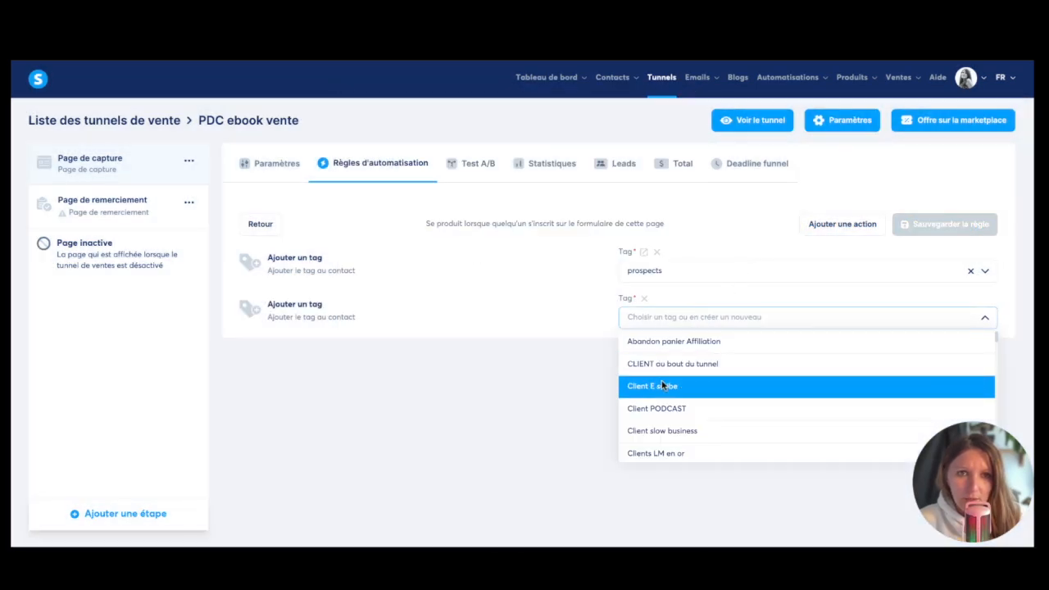
scroll(662, 386, down, 10)
click(654, 427)
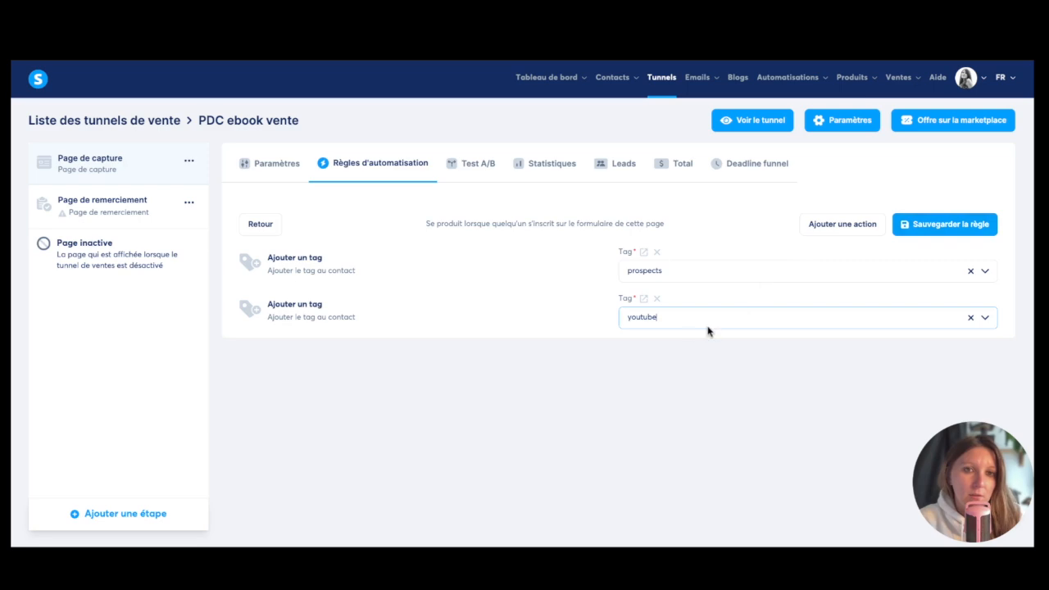
click(942, 230)
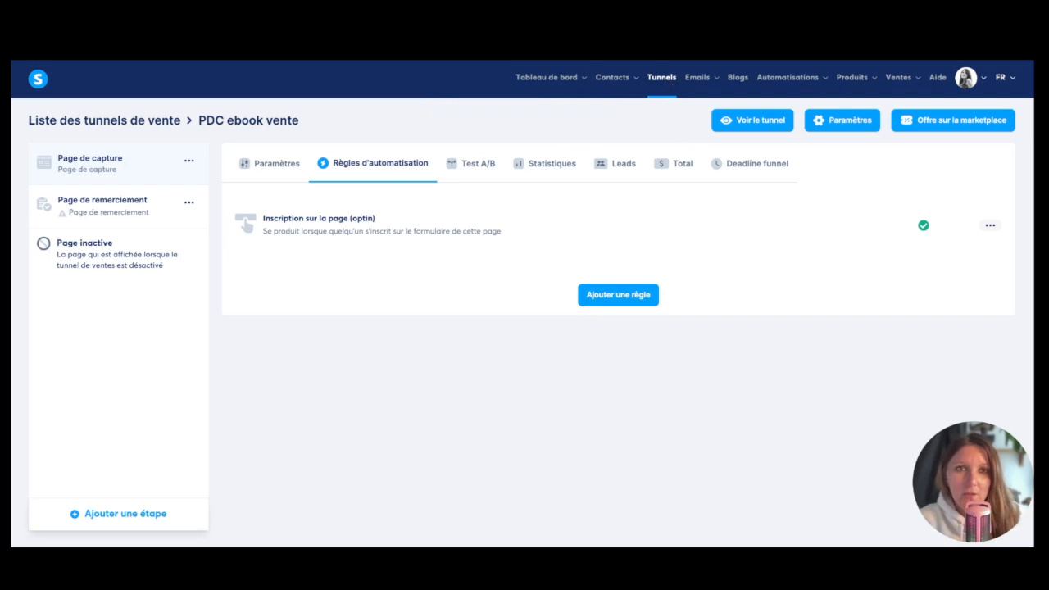
Return to the funnel list and duplicate the "PDC ebook vente" funnel under the proposed copy name.
click(662, 78)
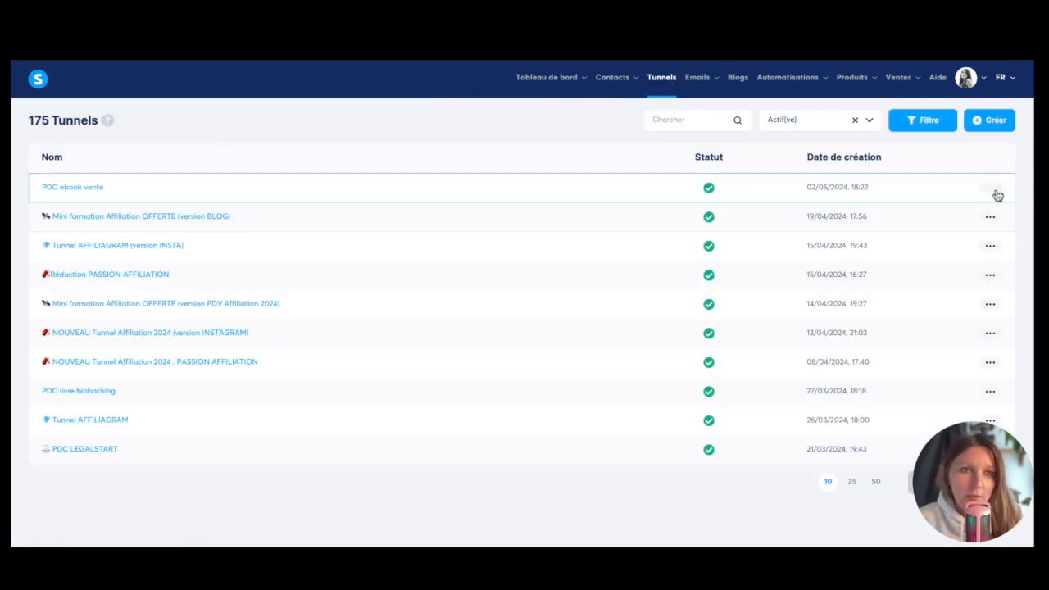
click(990, 188)
click(949, 215)
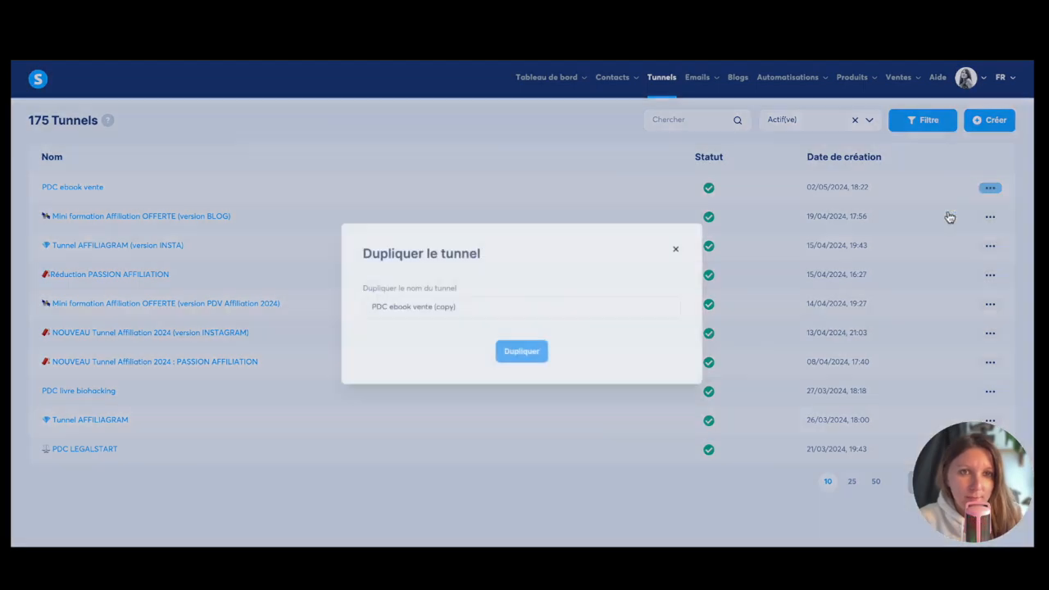
click(531, 356)
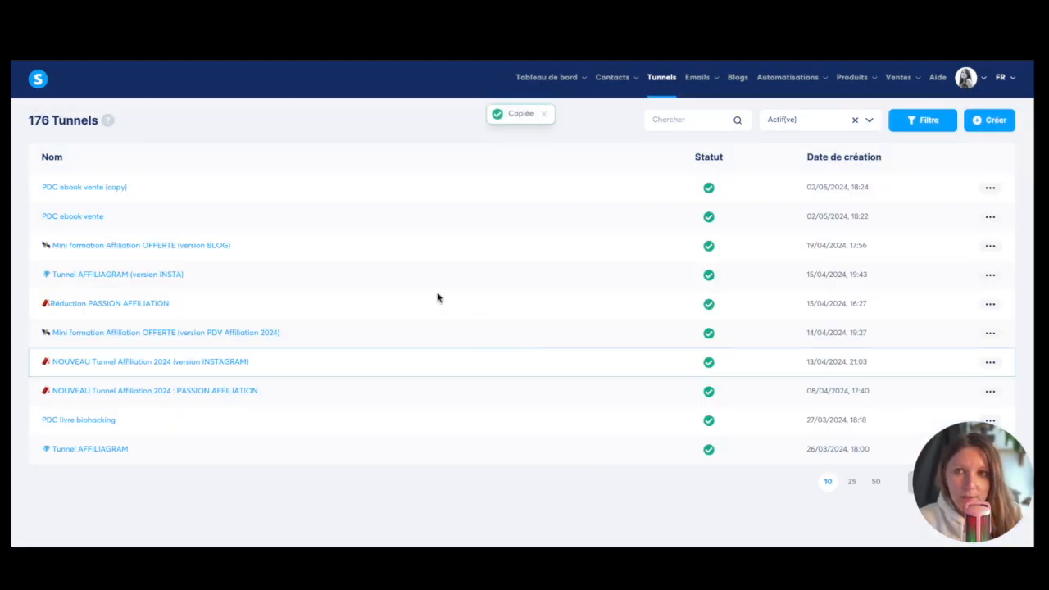
In the duplicated funnel, add an "Inscription sur la page (optin)" rule to the capture page and open it for editing.
click(125, 187)
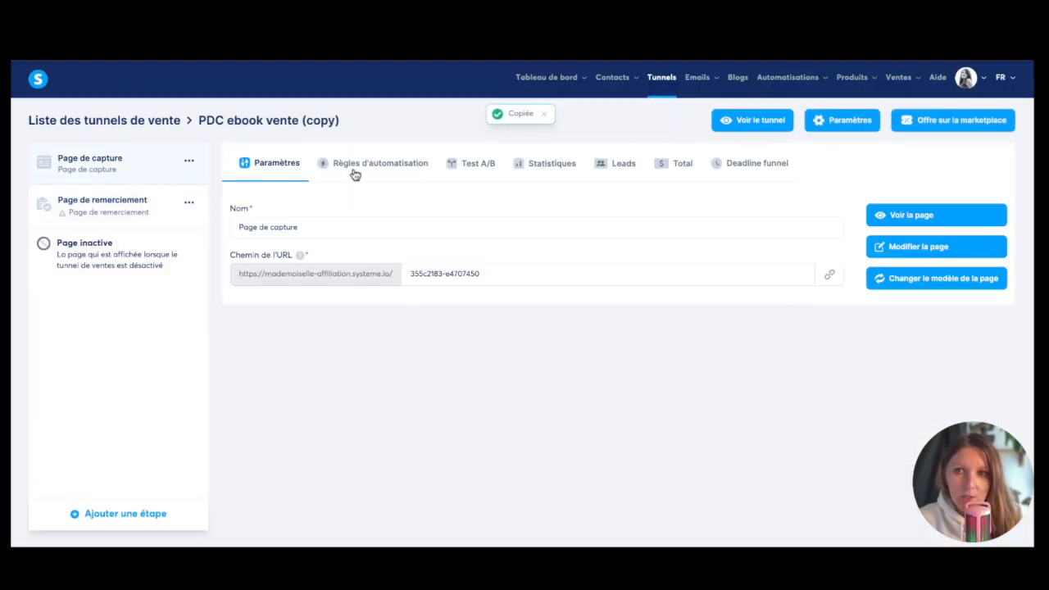
click(384, 168)
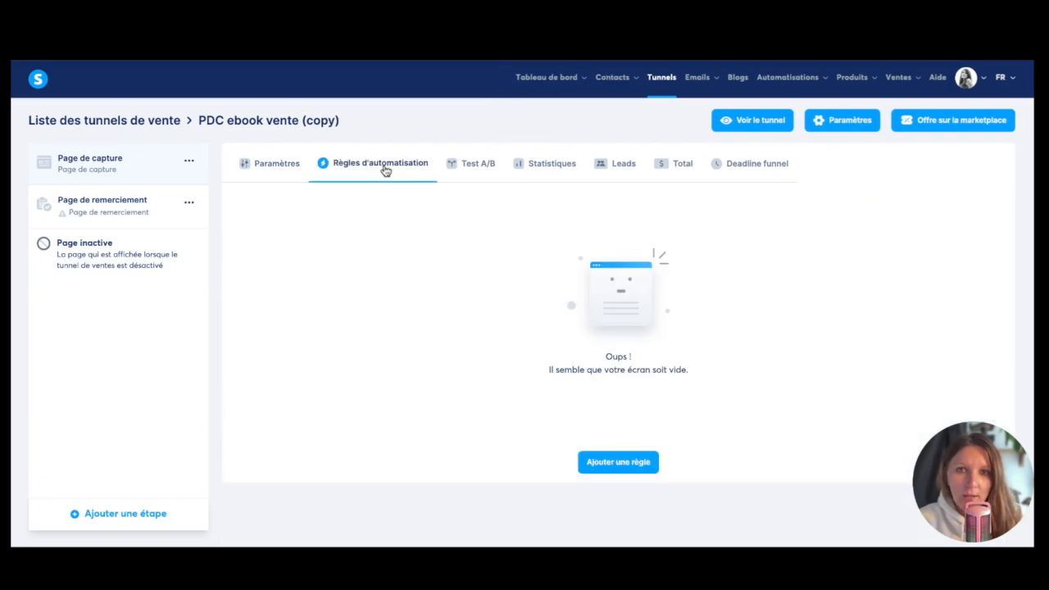
click(621, 464)
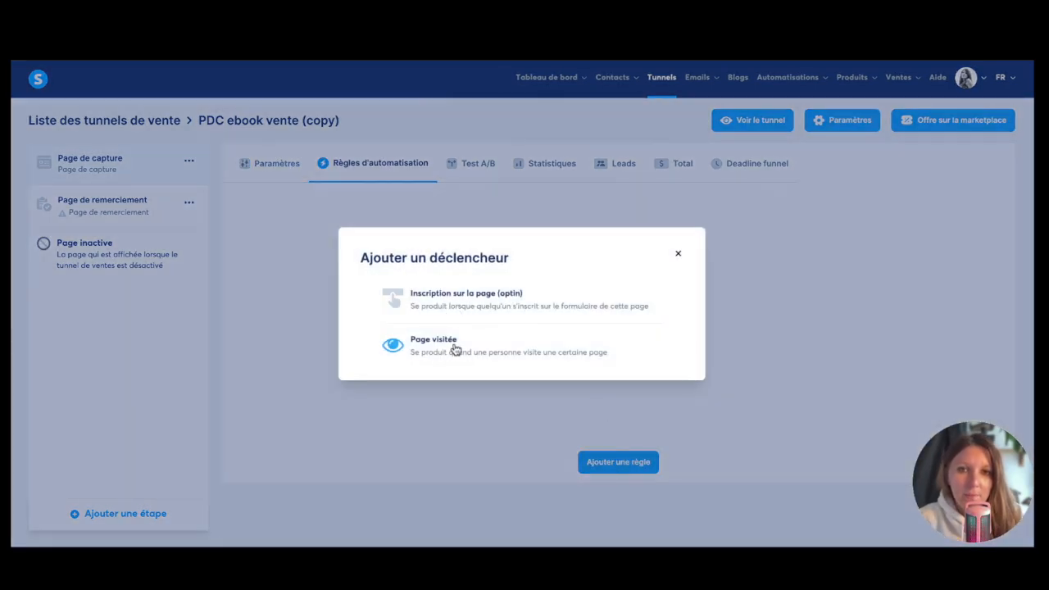
click(464, 300)
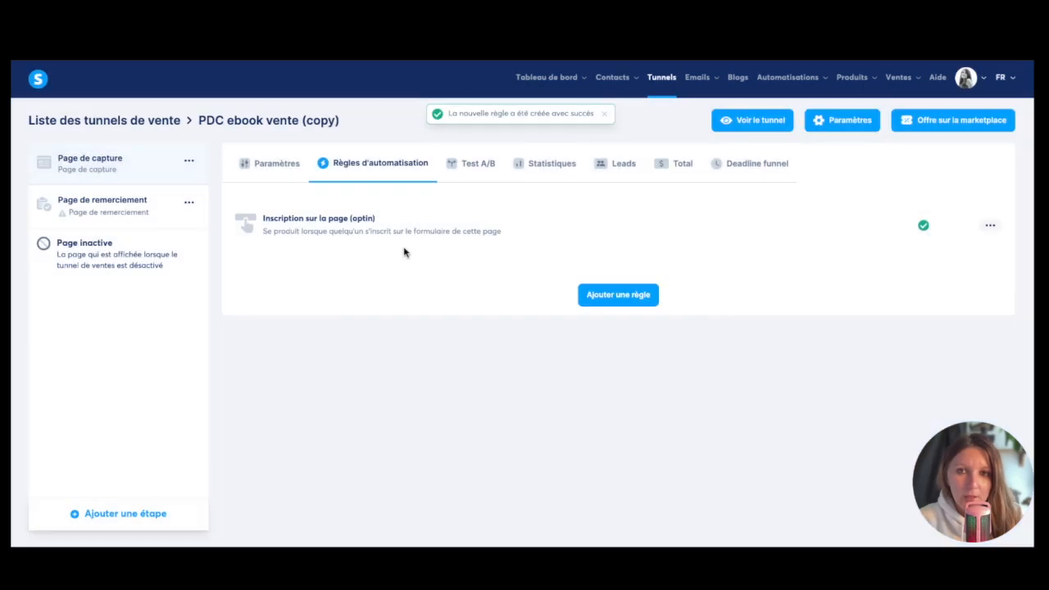
click(387, 232)
Give the duplicate's optin rule an "Ajouter un tag" action with the tag "instagram".
click(830, 231)
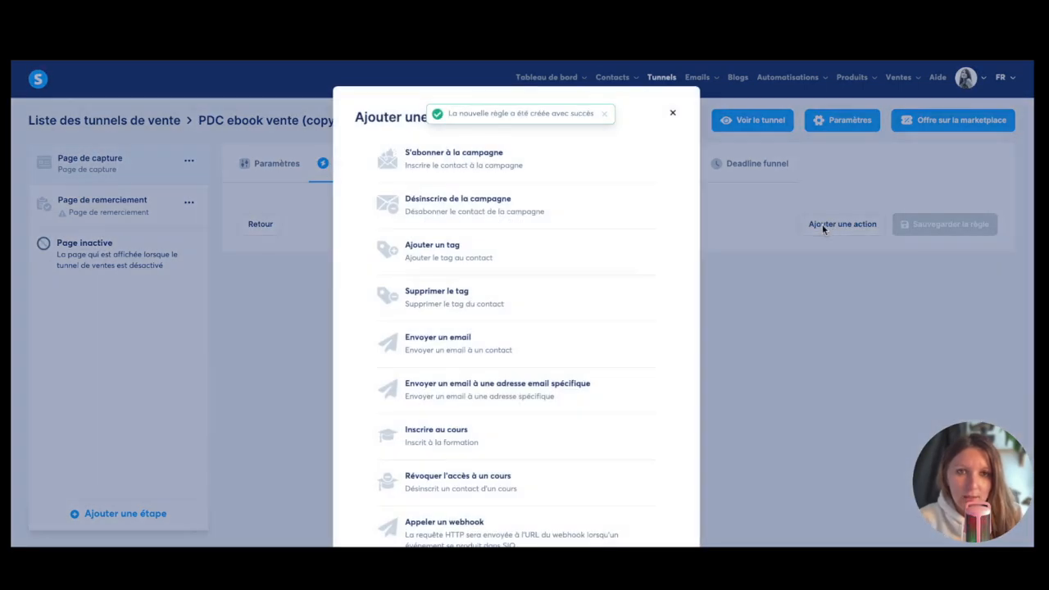
click(457, 250)
click(700, 275)
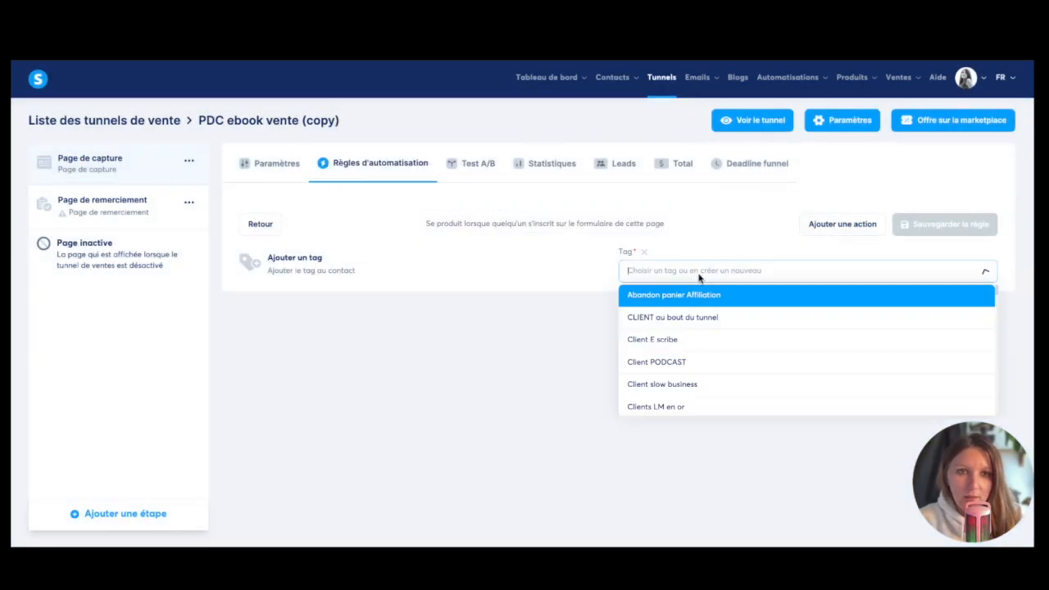
scroll(681, 353, down, 10)
scroll(681, 350, up, 6)
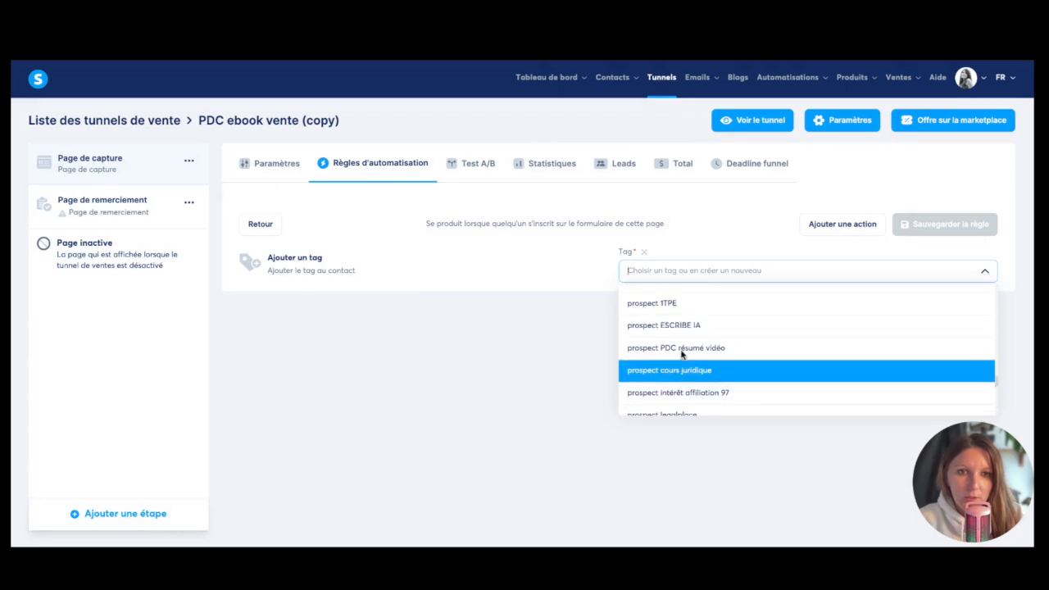
click(652, 341)
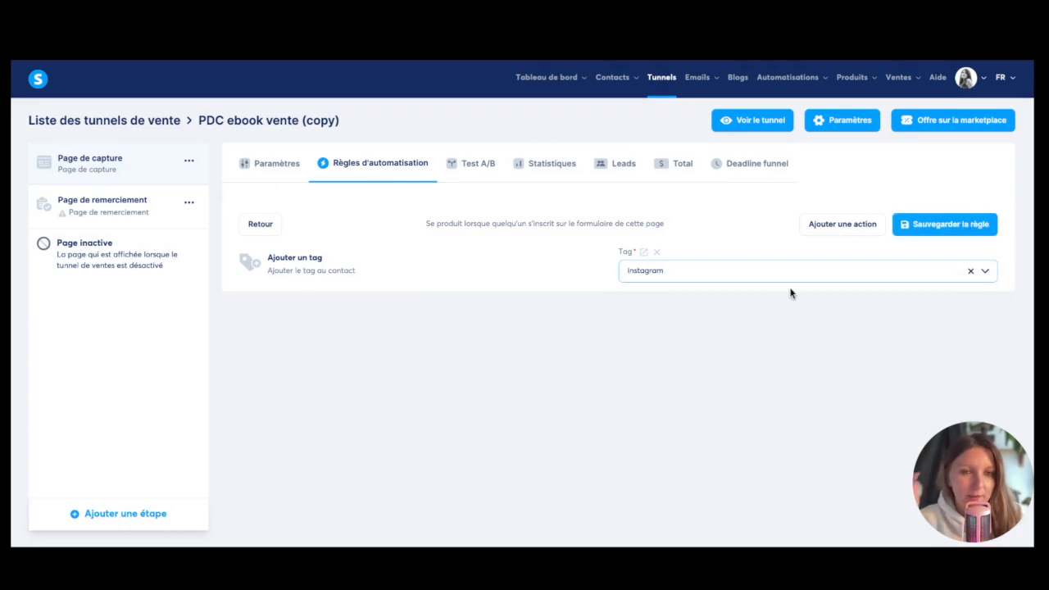
Add another "Ajouter un tag" action with the tag "prospects" to the duplicate's optin rule and save it.
click(827, 229)
scroll(502, 358, down, 5)
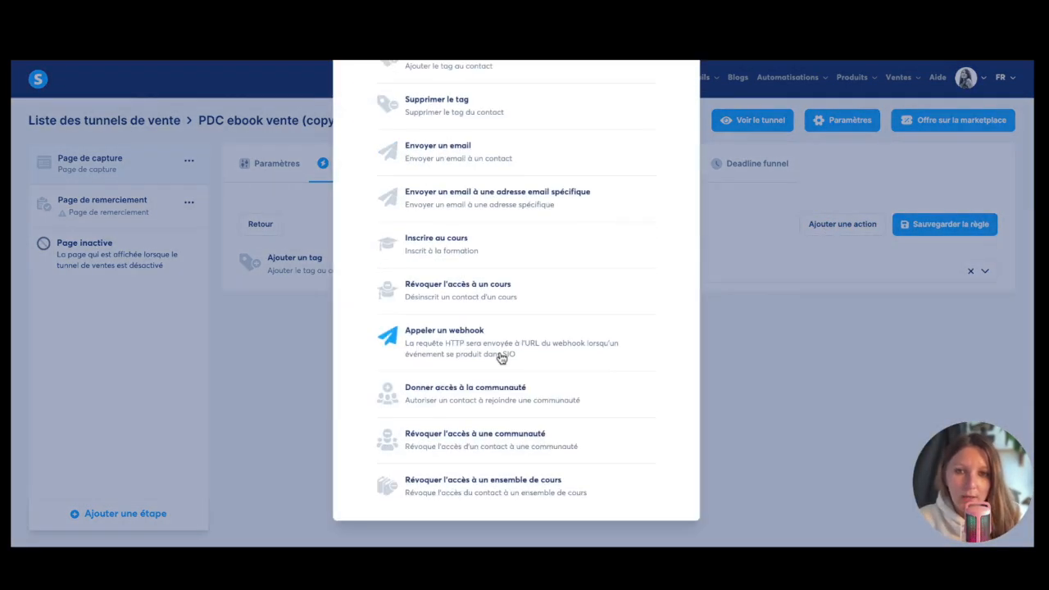
scroll(475, 311, up, 5)
click(434, 251)
click(699, 319)
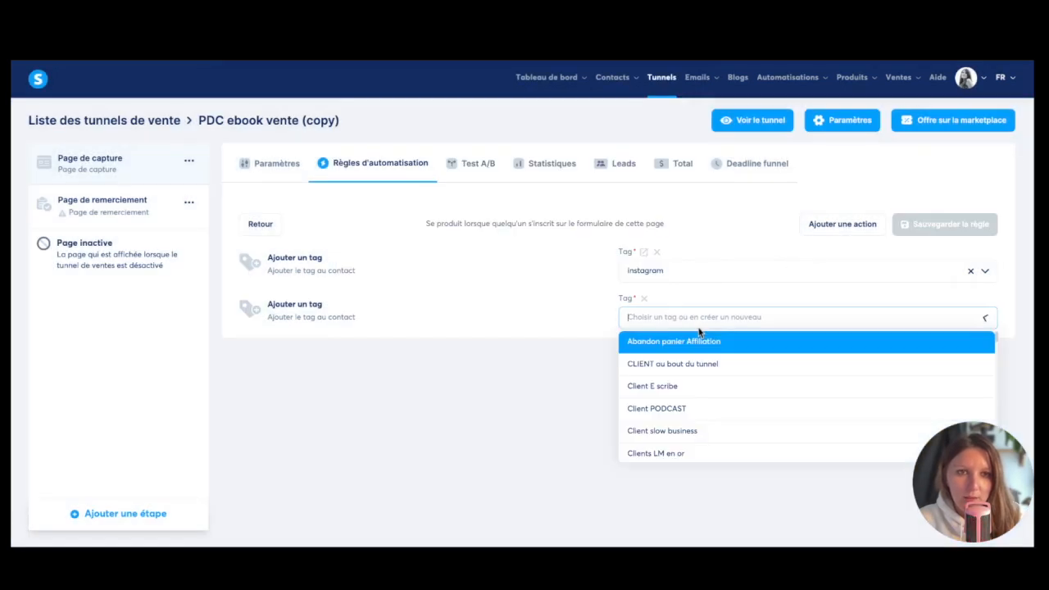
scroll(674, 369, down, 10)
scroll(663, 392, up, 3)
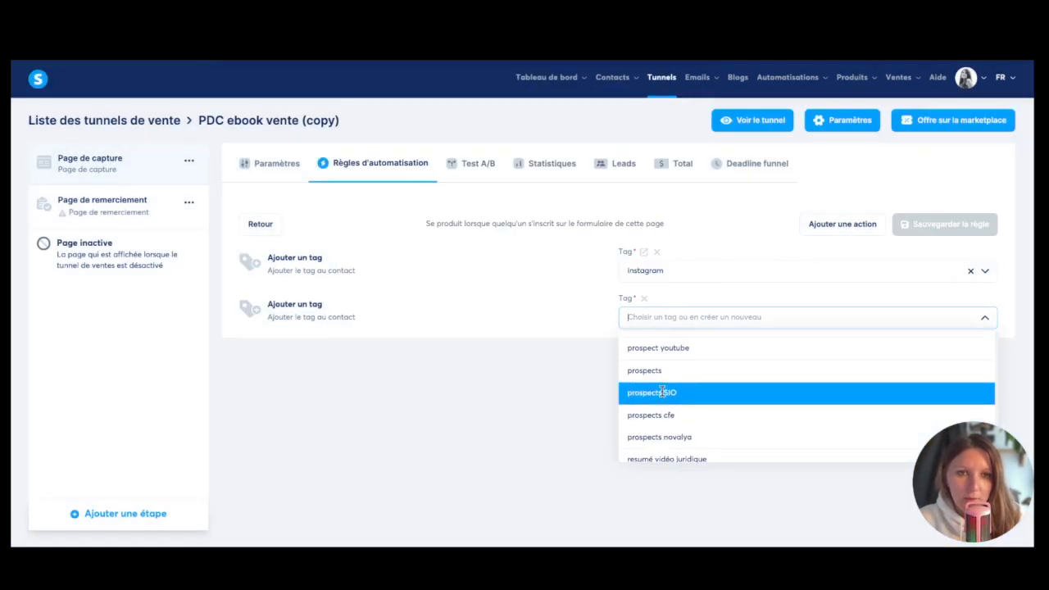
click(654, 369)
click(948, 224)
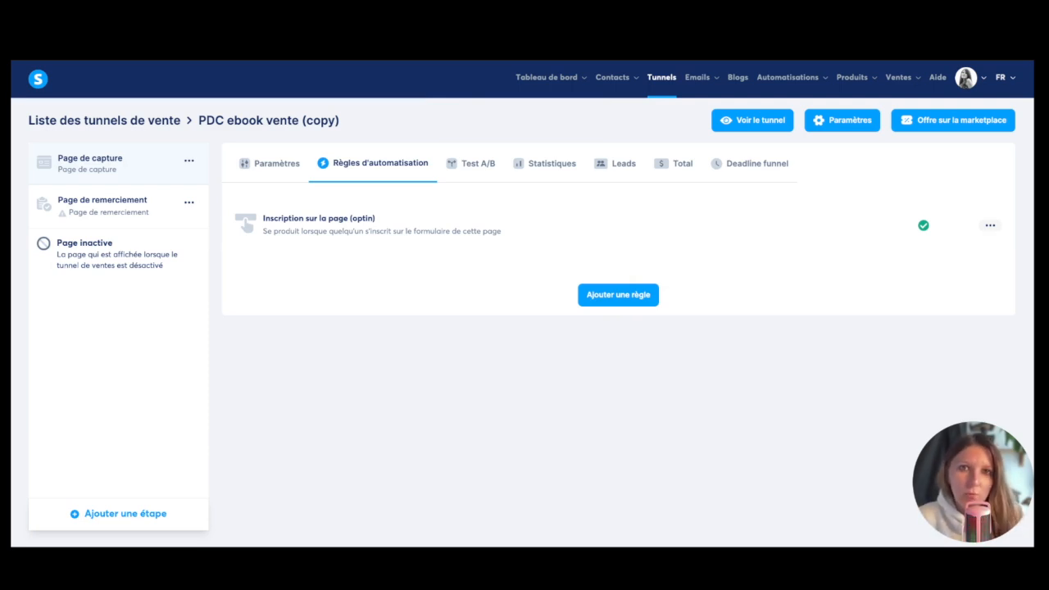
Copy the URL of the duplicate's capture page and reopen the original "PDC ebook vente" funnel.
click(104, 170)
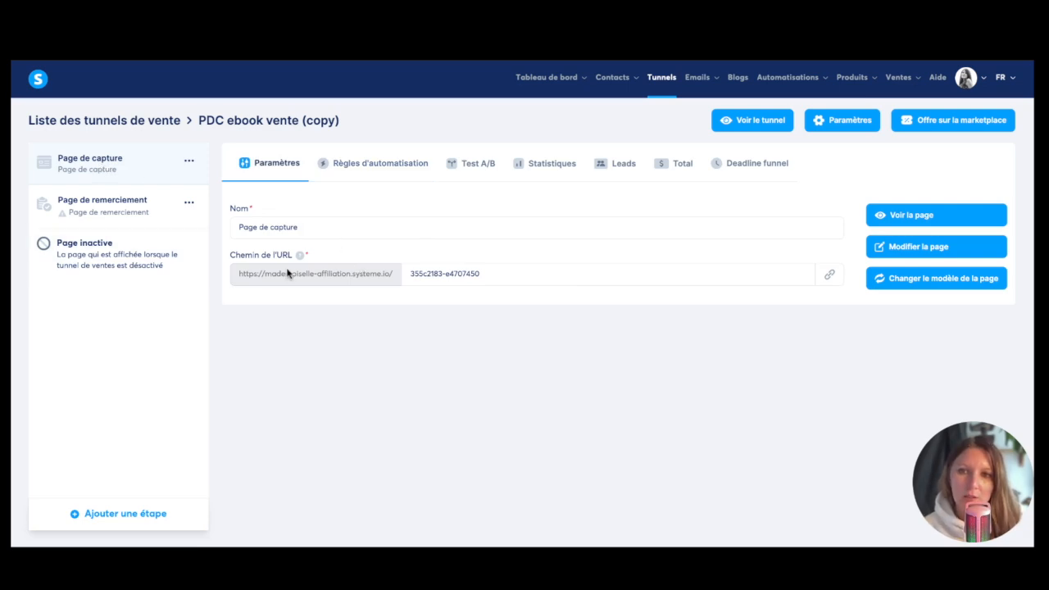
click(829, 276)
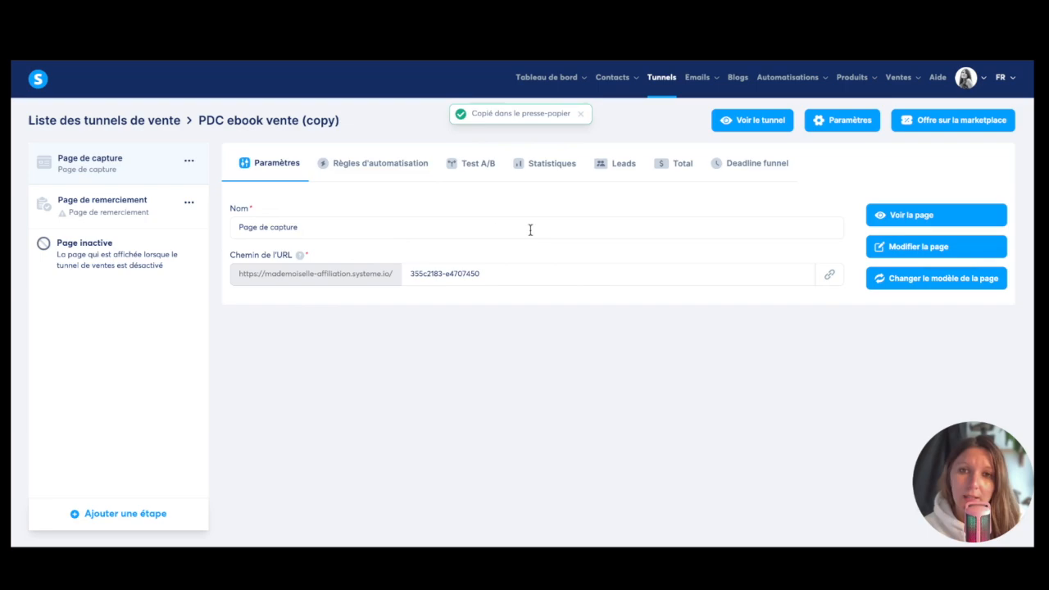
click(658, 79)
click(95, 214)
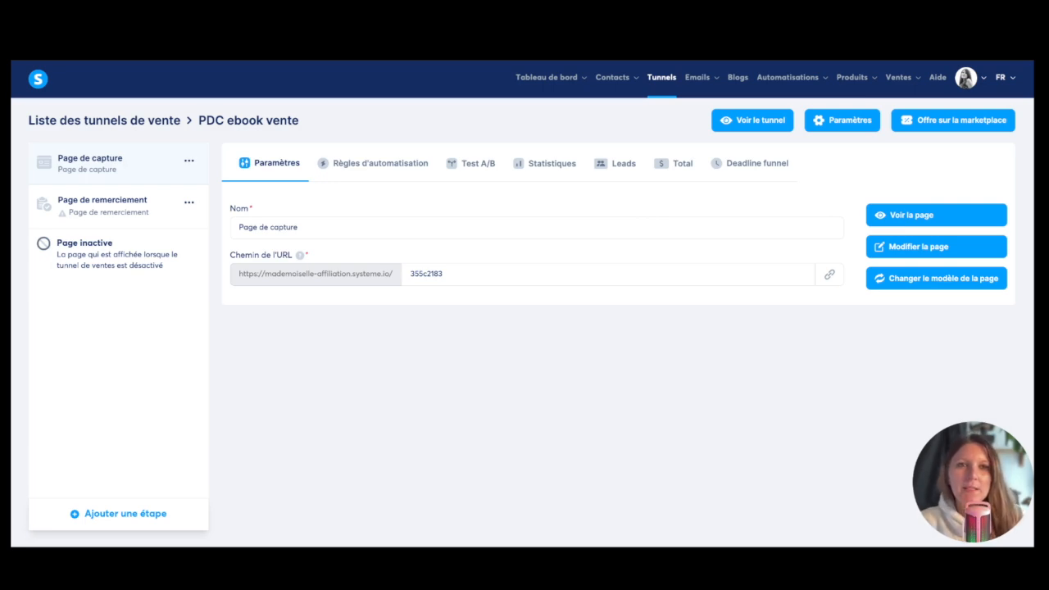
Create a new email campaign named "bienvenue" without a description.
mouse_move(690, 82)
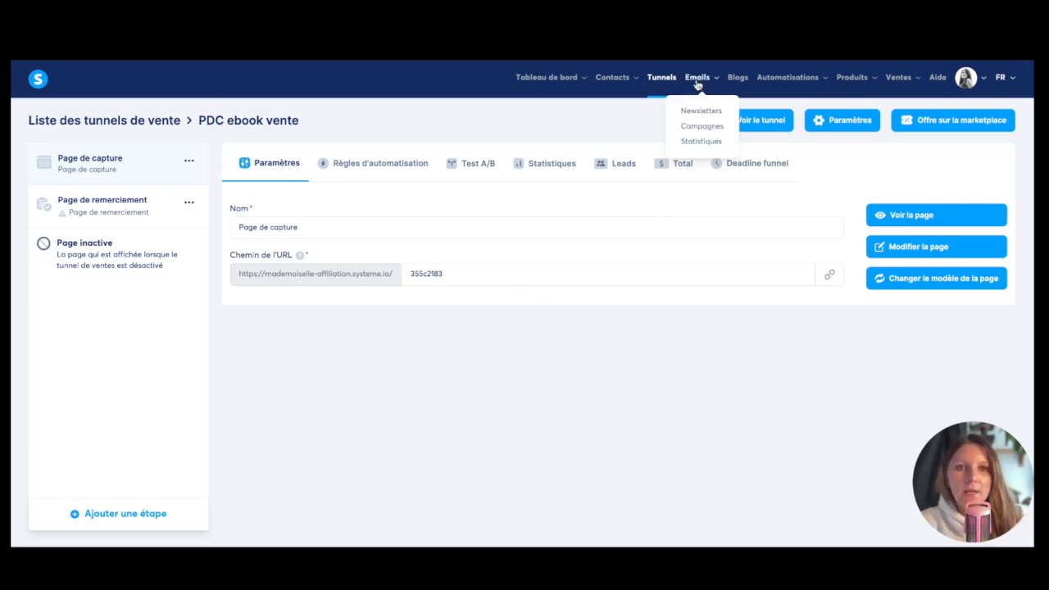
click(697, 129)
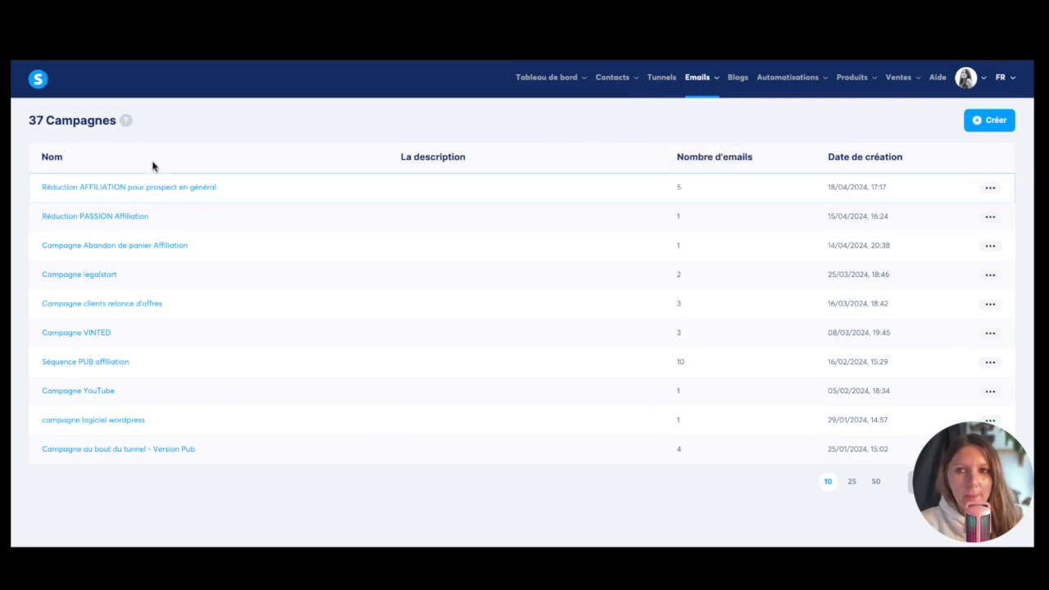
click(990, 124)
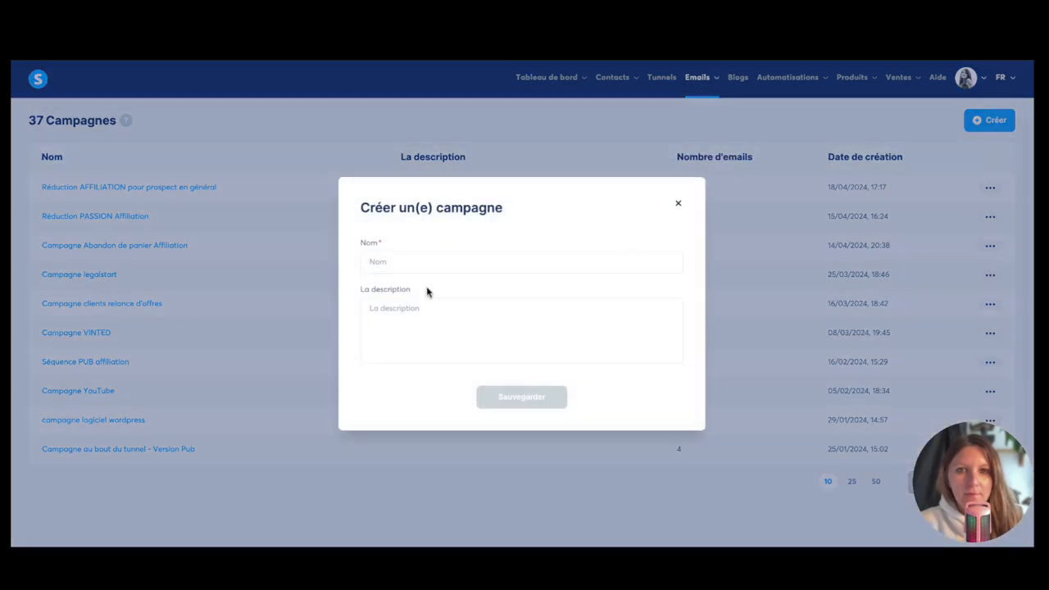
click(382, 261)
text(bienvenue)
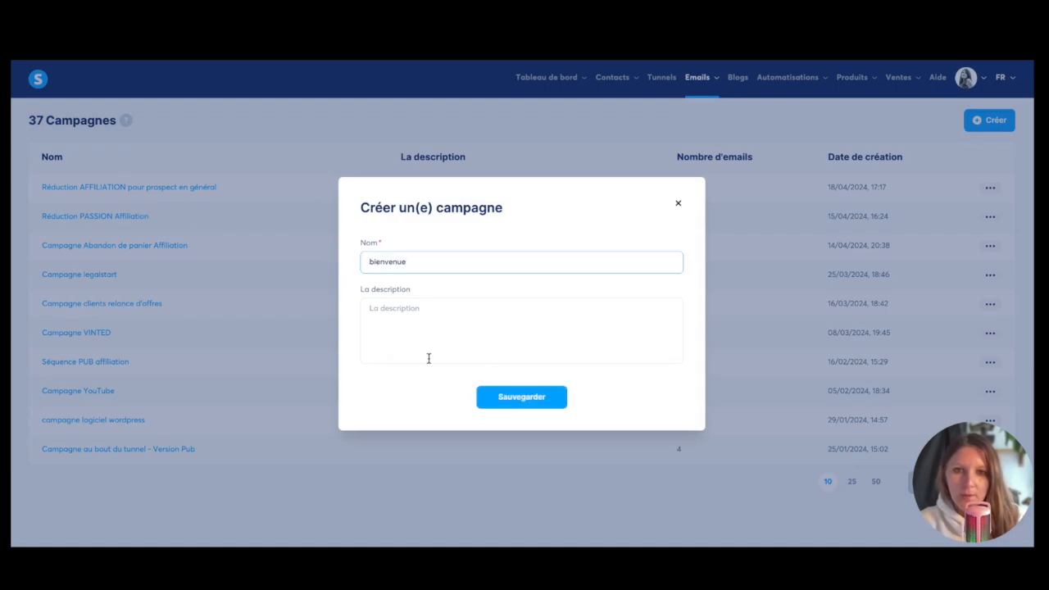
click(521, 398)
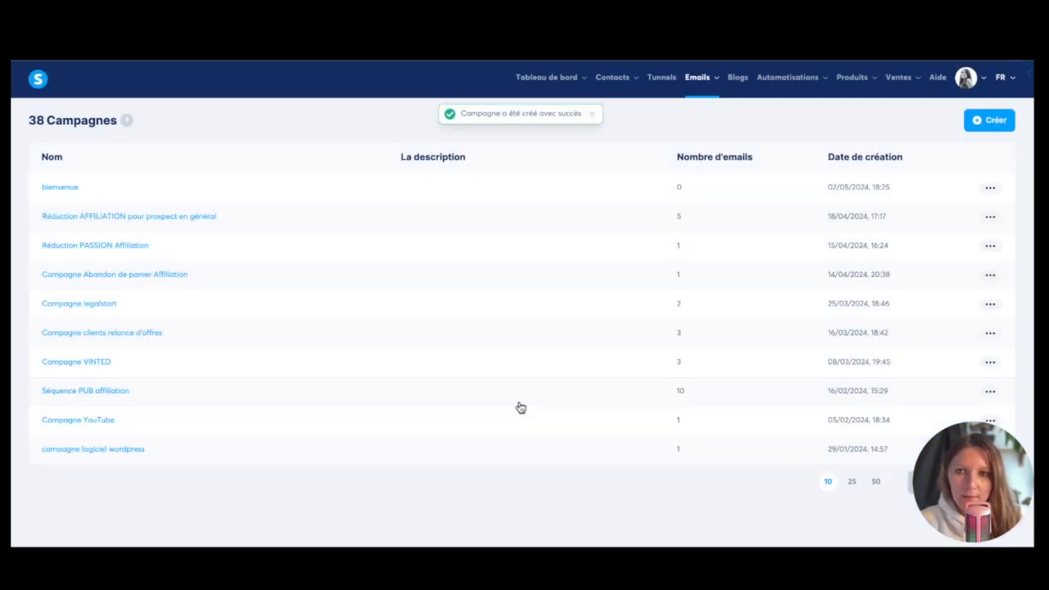
Create an email in the "bienvenue" campaign with the subject "bienvenue, moi c'est" plus the sender's first name, keeping the classic editor.
click(68, 189)
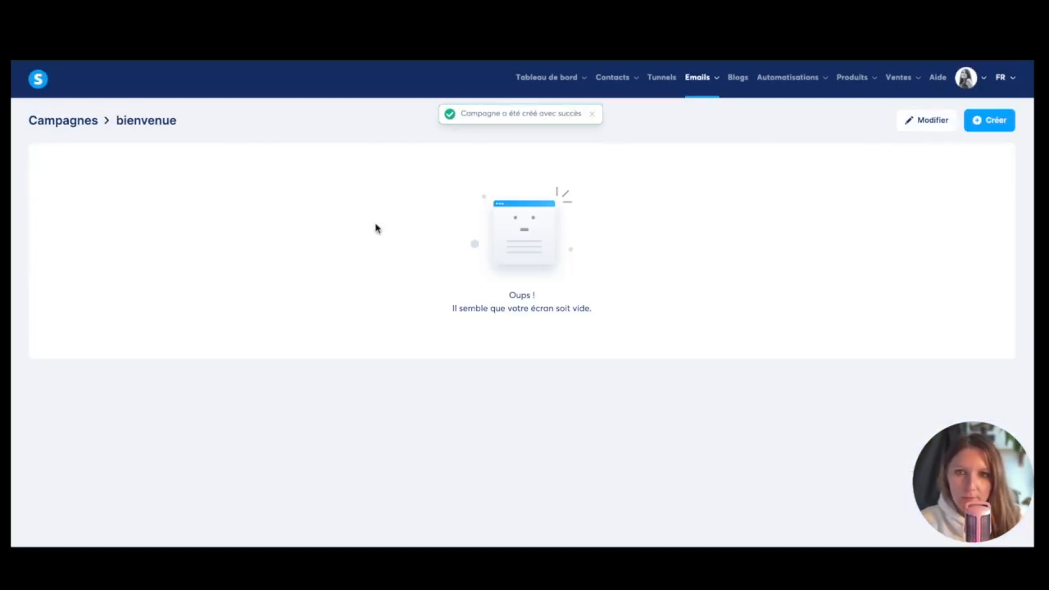
click(998, 121)
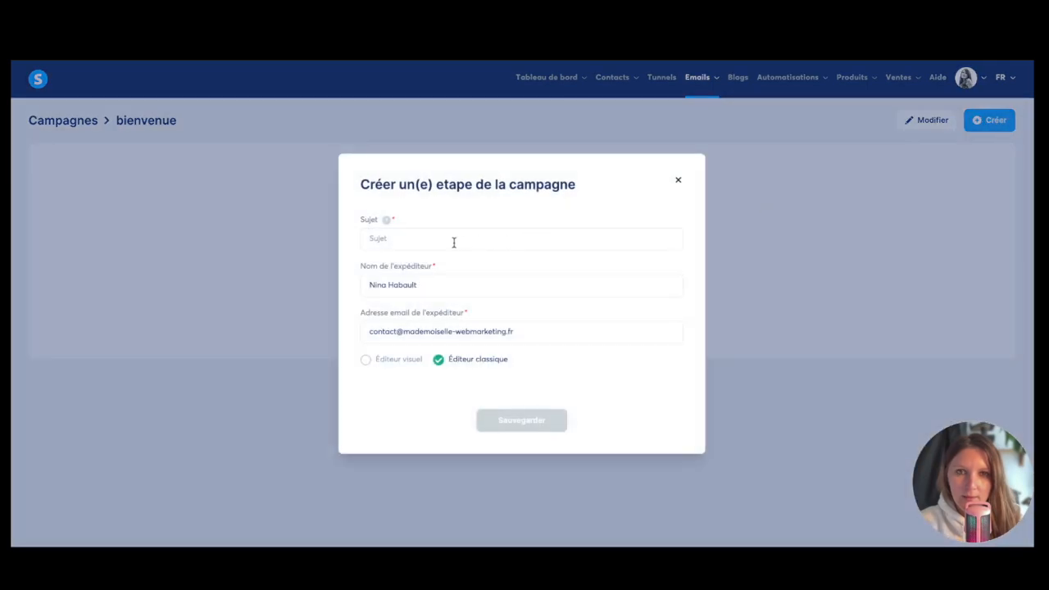
click(413, 239)
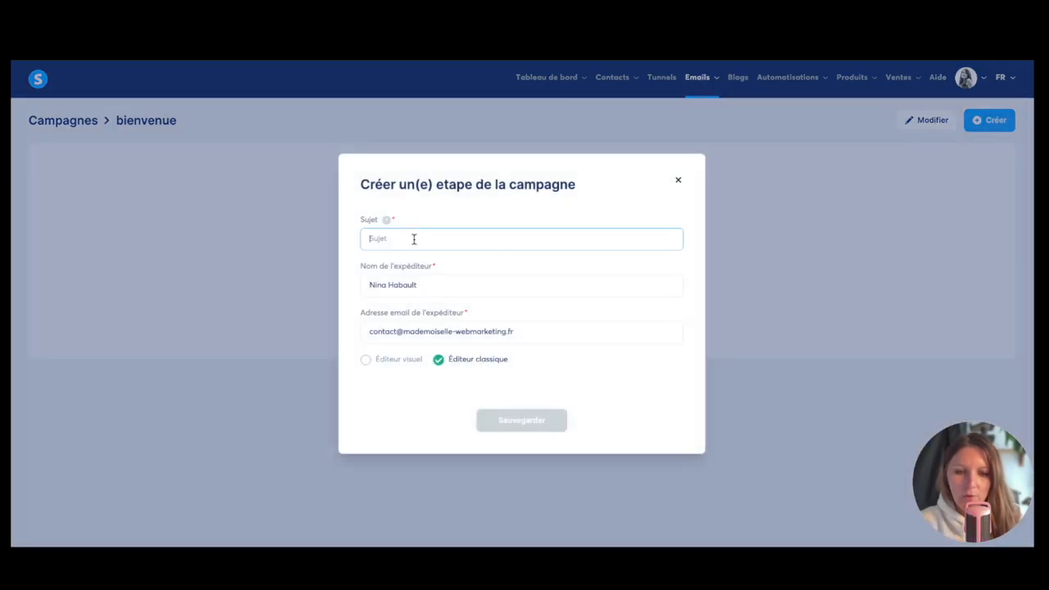
text(bienvenue, moi c'est nina)
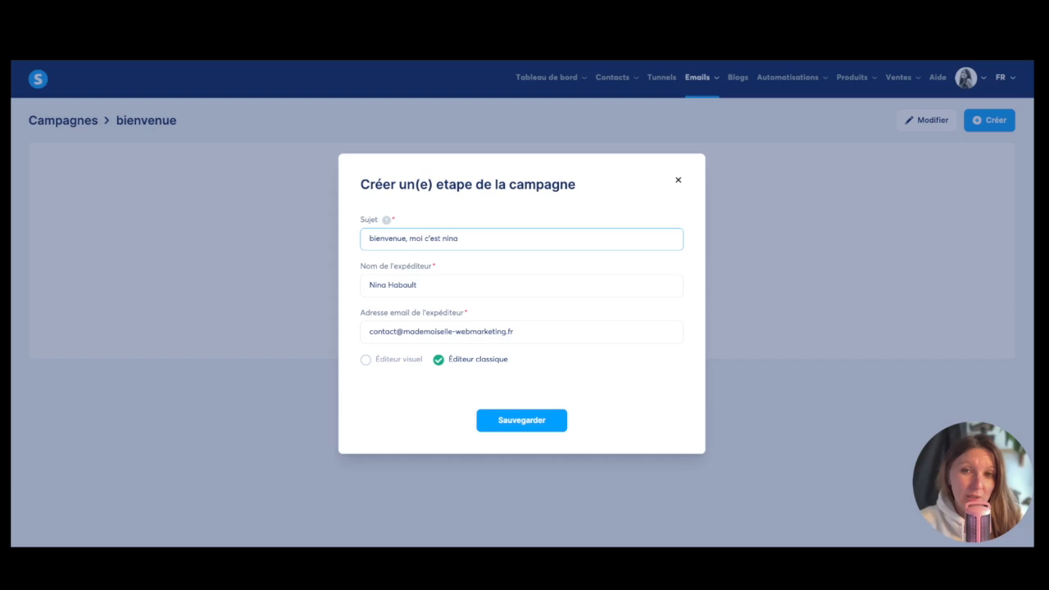
click(519, 422)
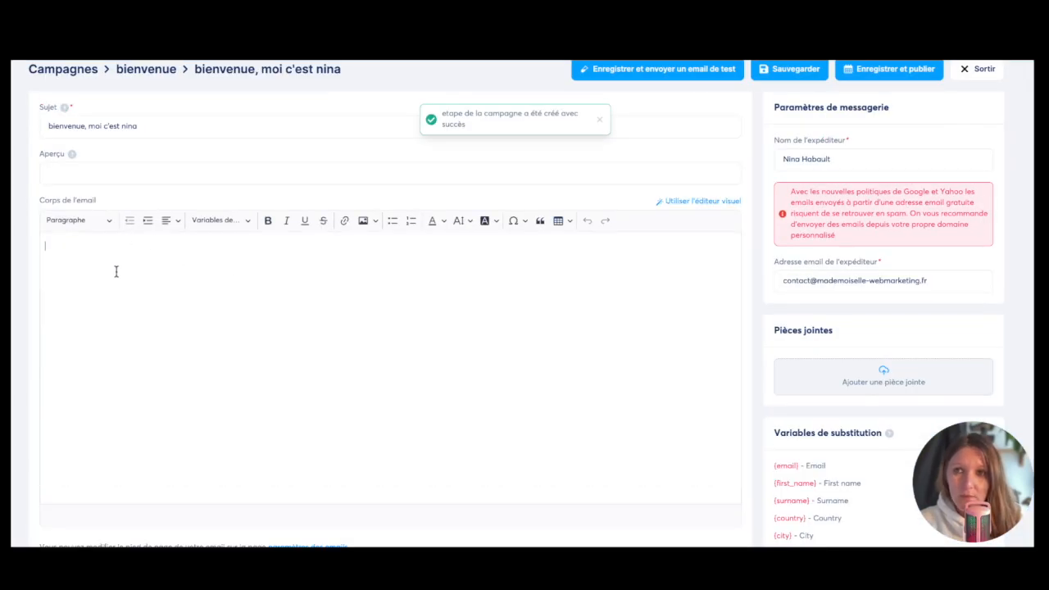
Fill the welcome email's body with a line of placeholder text, save it and return to the "bienvenue" campaign.
click(116, 271)
text(bdkushkushkfhsfhshfskhfkshfkshfkshfk)
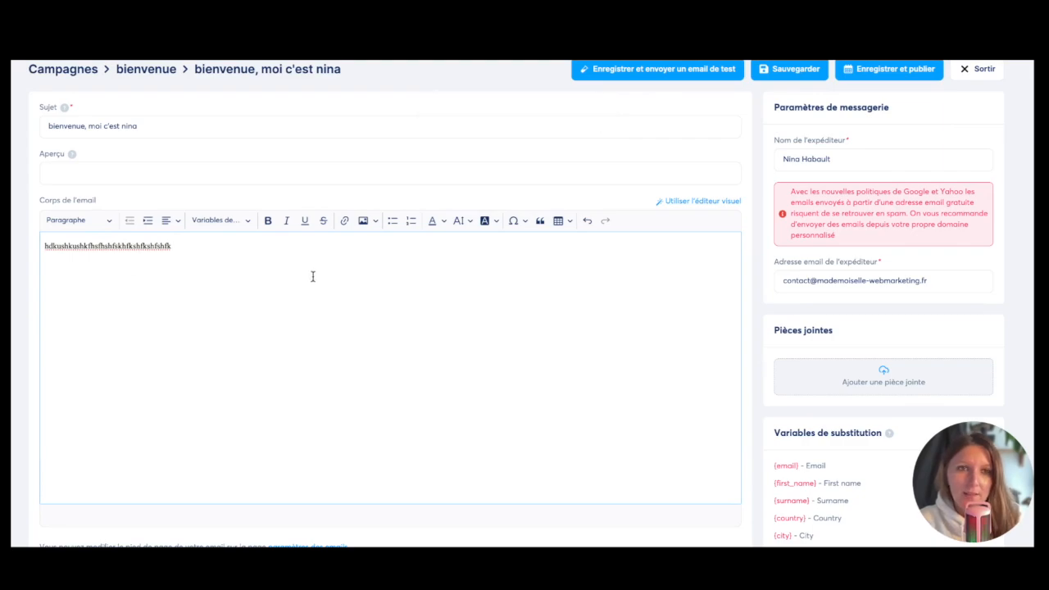
scroll(313, 276, down, 3)
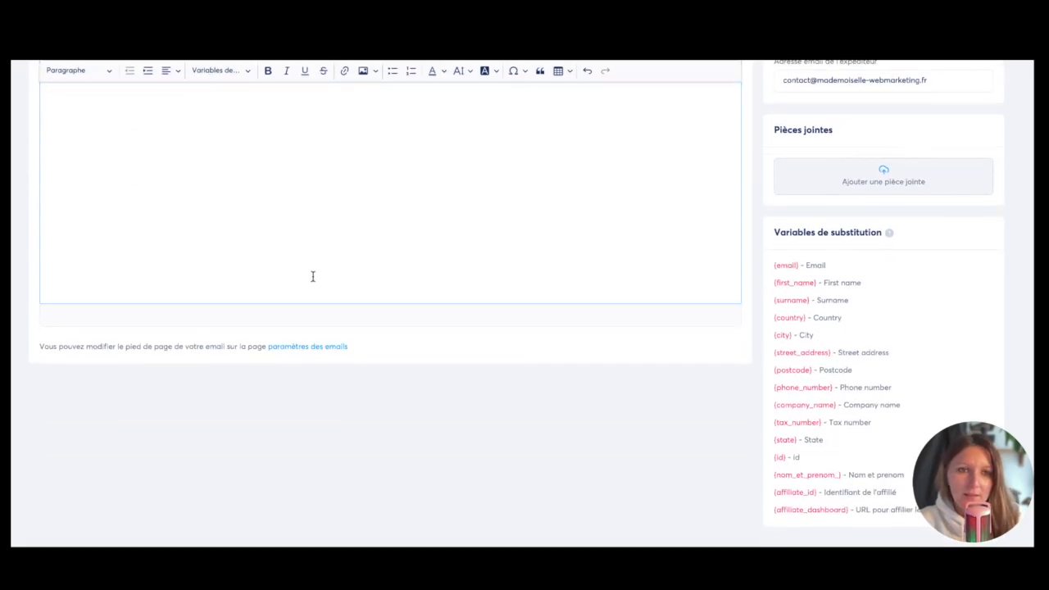
scroll(313, 276, up, 4)
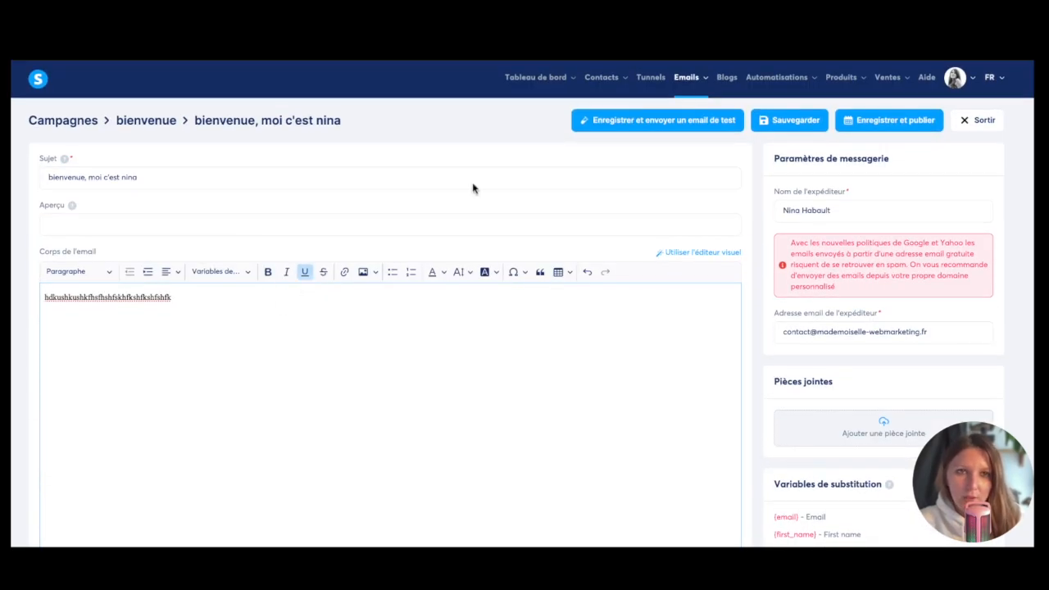
click(807, 123)
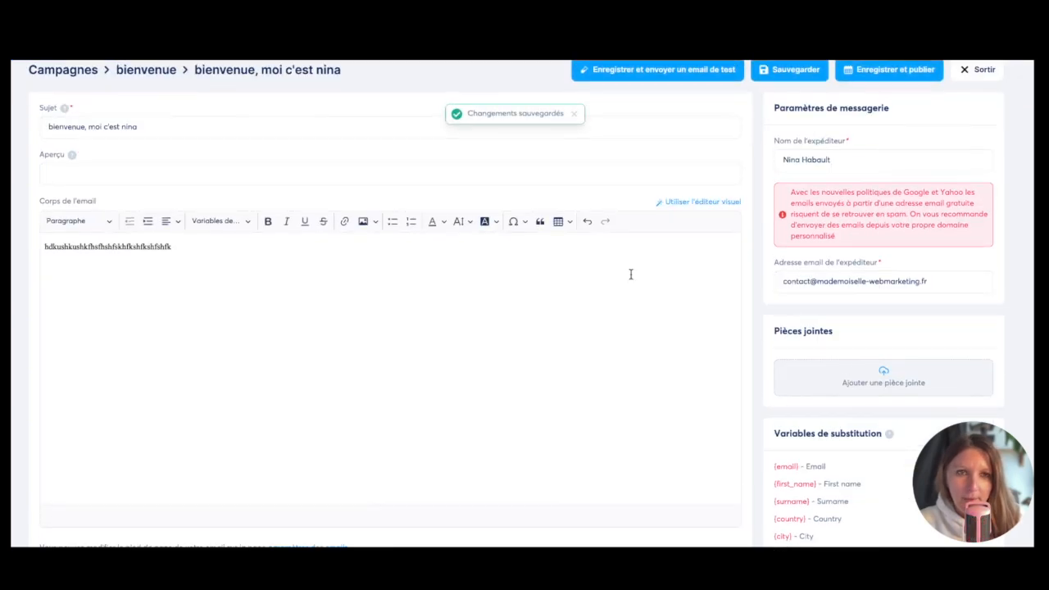
scroll(630, 274, up, 1)
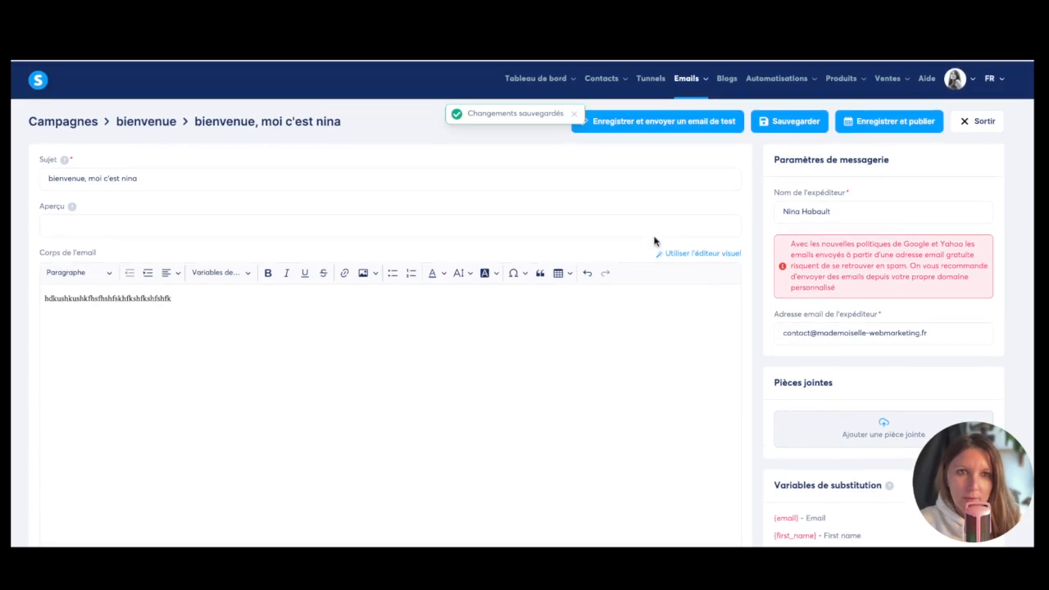
click(141, 123)
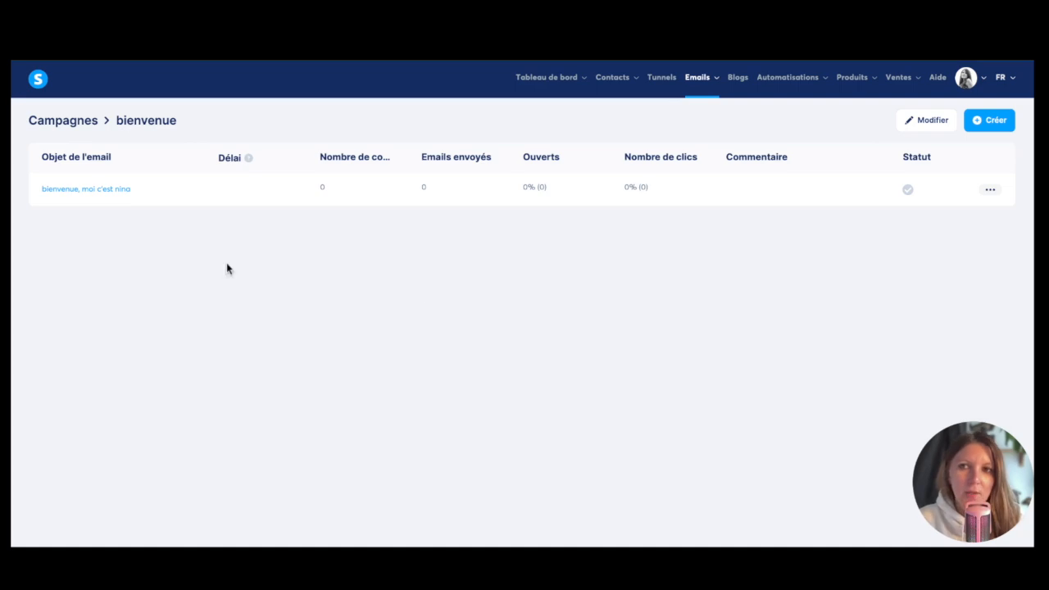
Create a second email in the "bienvenue" campaign with the subject "voici ma formation", using the classic editor.
click(990, 189)
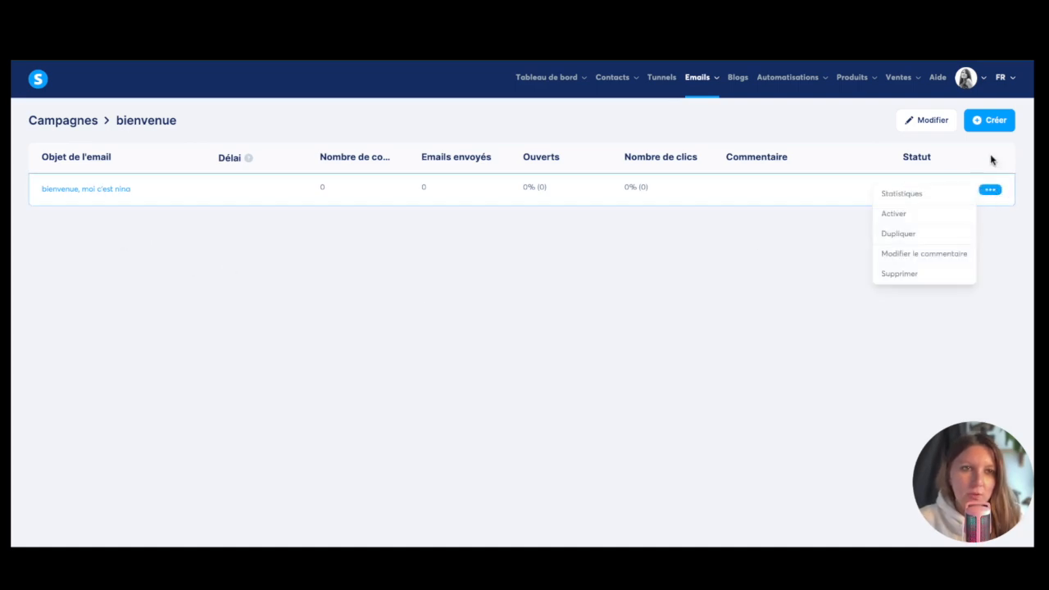
click(986, 121)
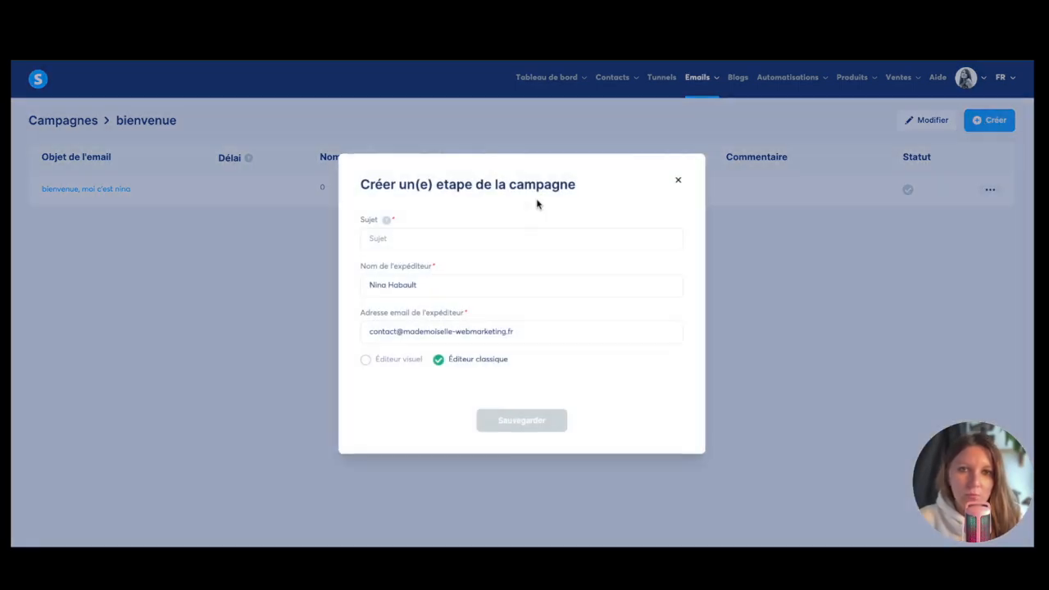
click(410, 241)
text(voici ma formation)
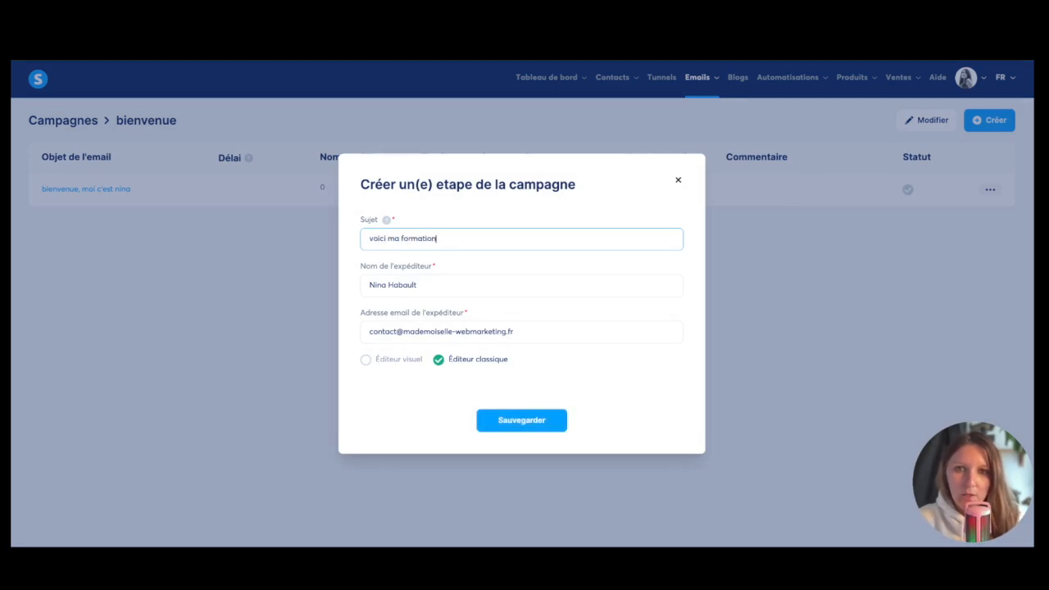
click(531, 420)
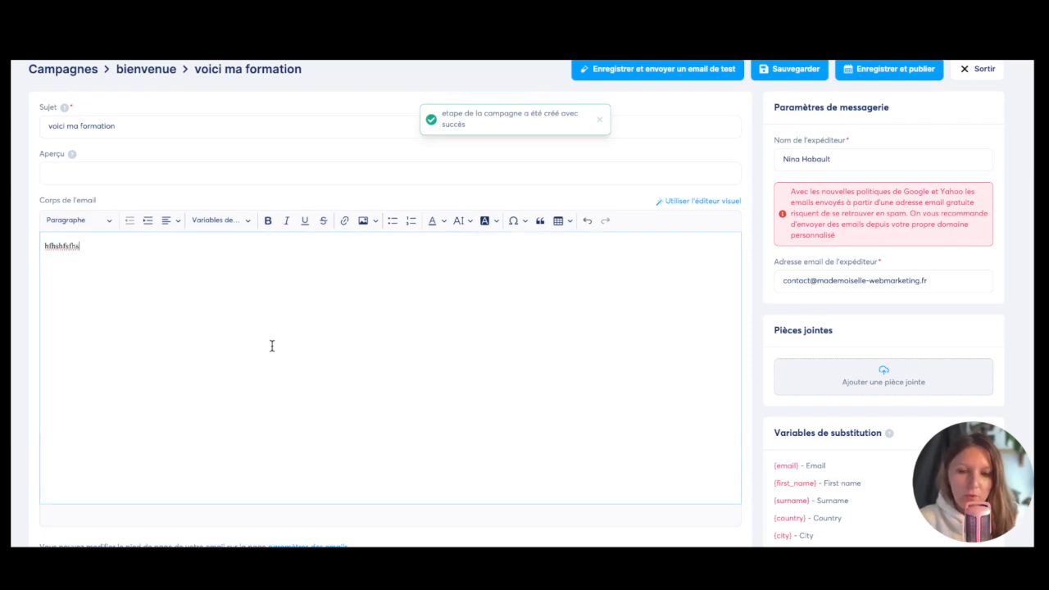
Fill the body of "voici ma formation" with placeholder text, save it and return to the "bienvenue" campaign.
text(fkfhs)
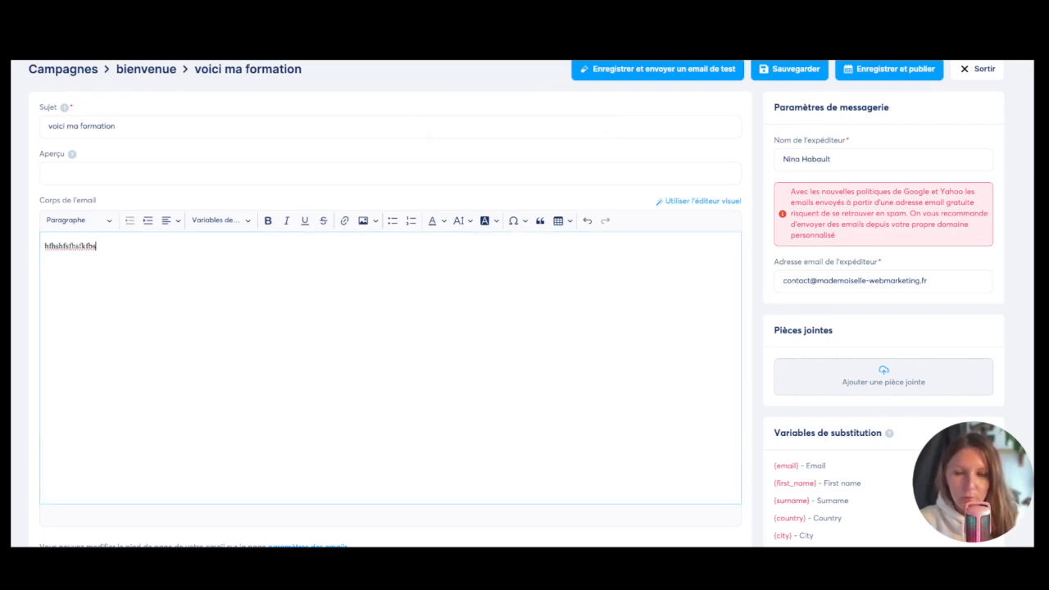
scroll(457, 351, up, 1)
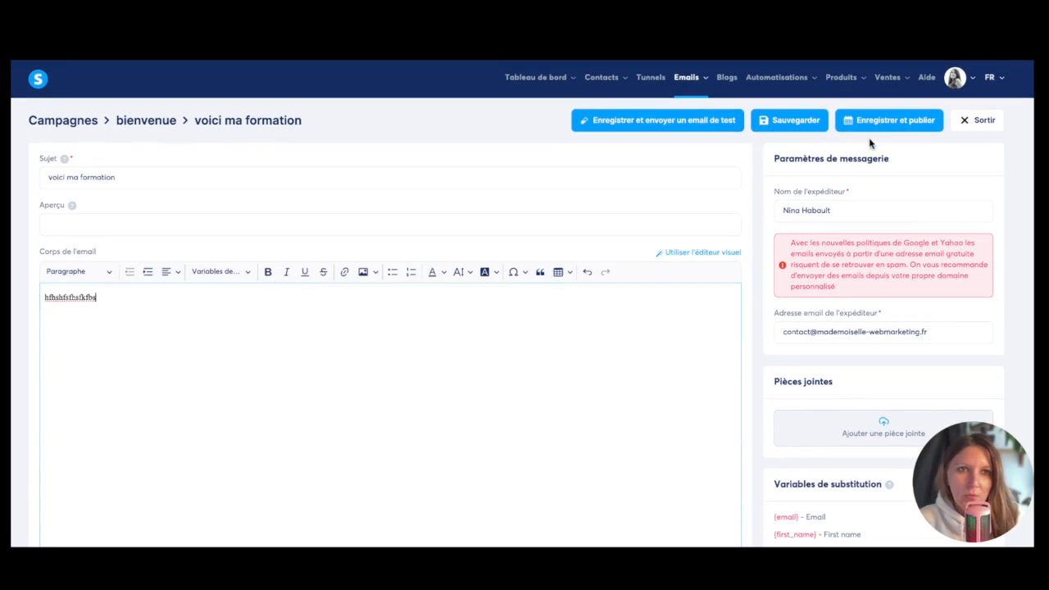
click(794, 121)
scroll(208, 118, up, 1)
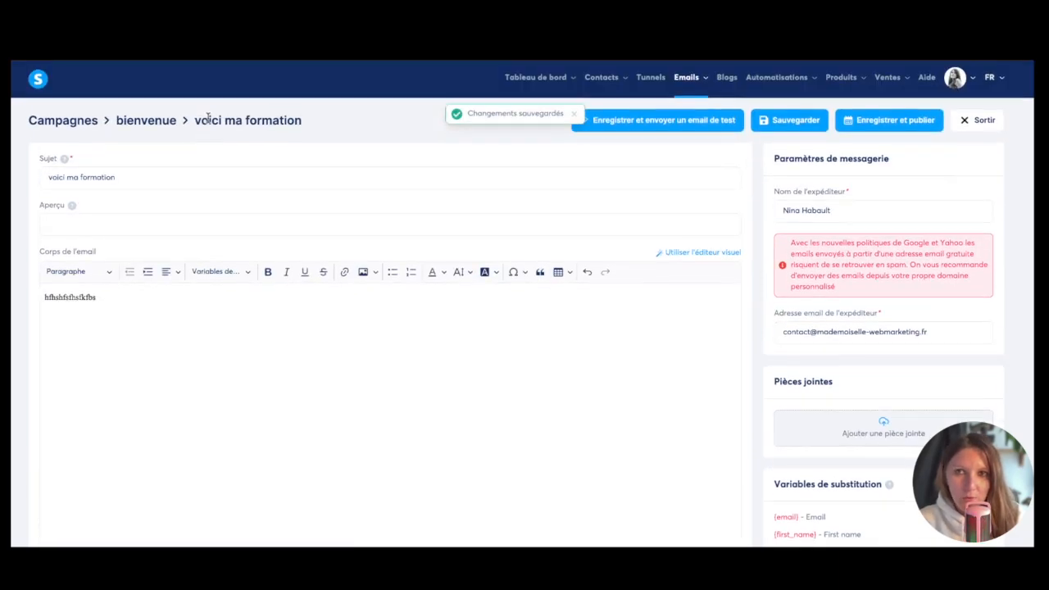
click(149, 123)
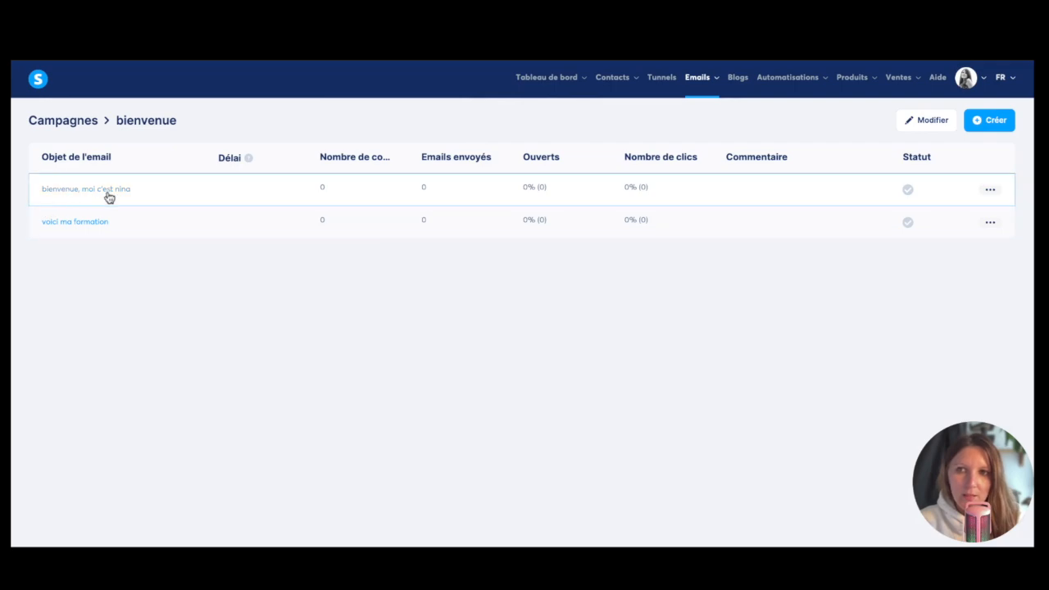
Activate the welcome email with a delay of 0 days and no preceding email.
click(988, 191)
click(913, 215)
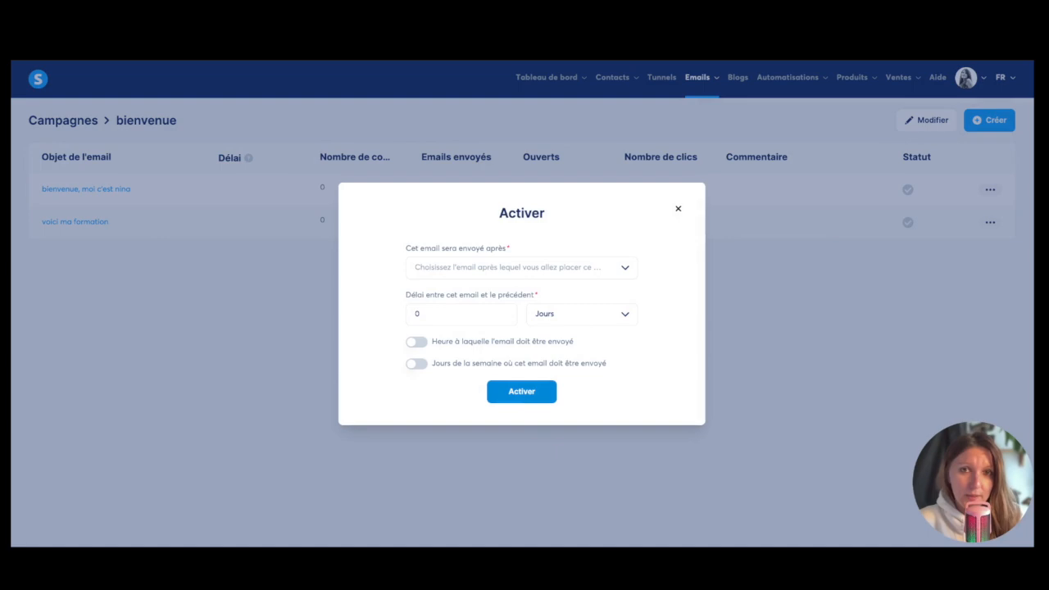
click(521, 391)
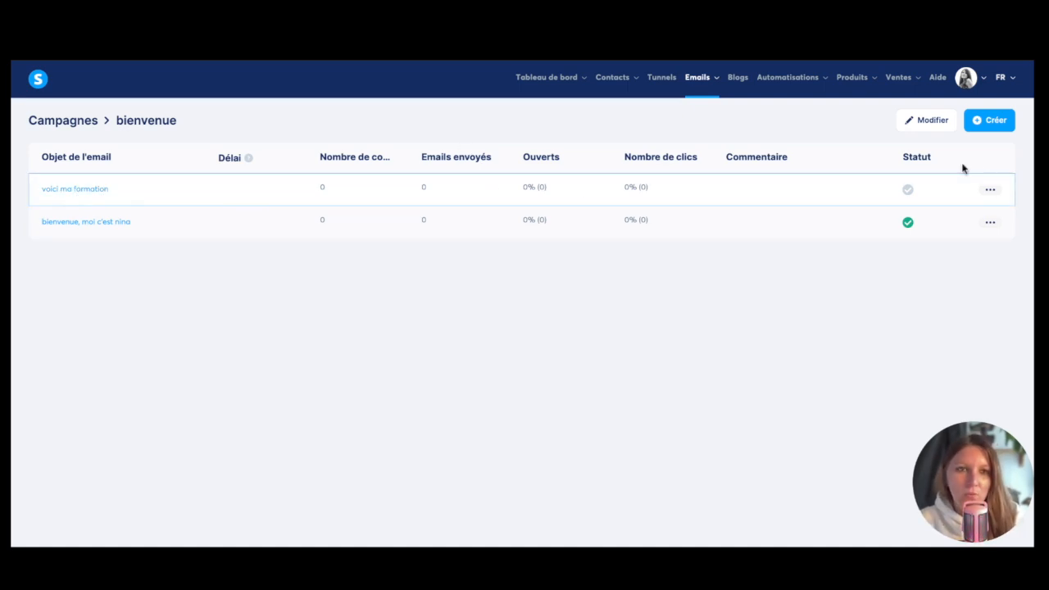
Activate "voici ma formation" so that it is sent 1 day after the welcome email.
click(992, 190)
click(908, 216)
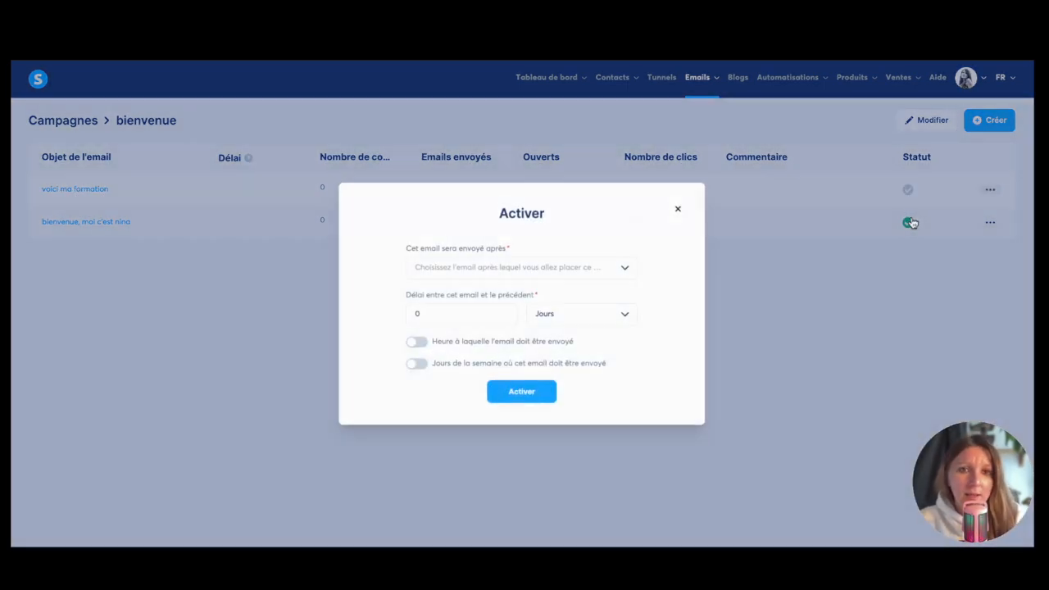
click(623, 272)
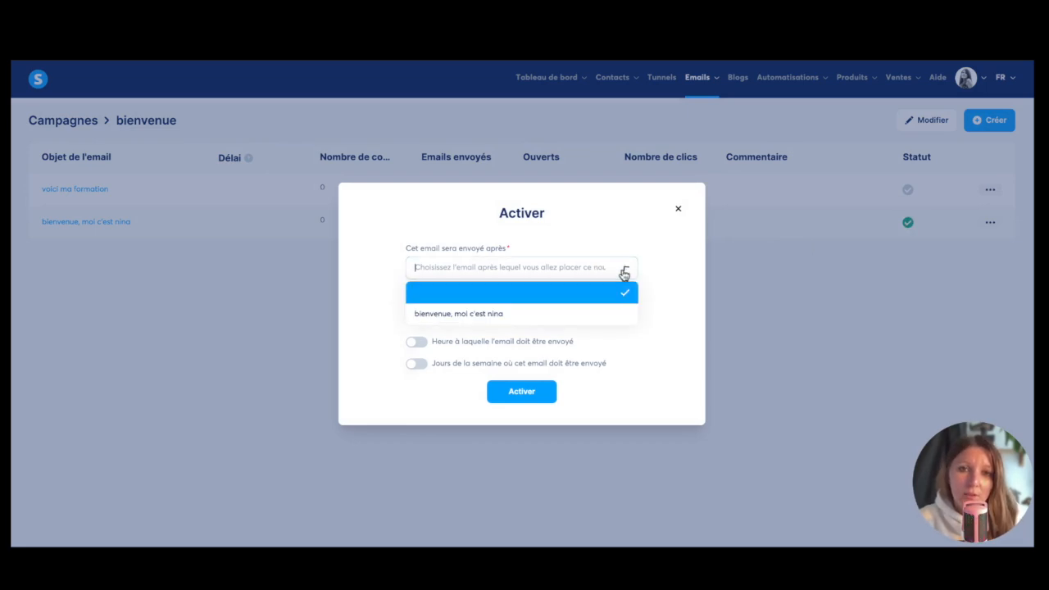
click(497, 314)
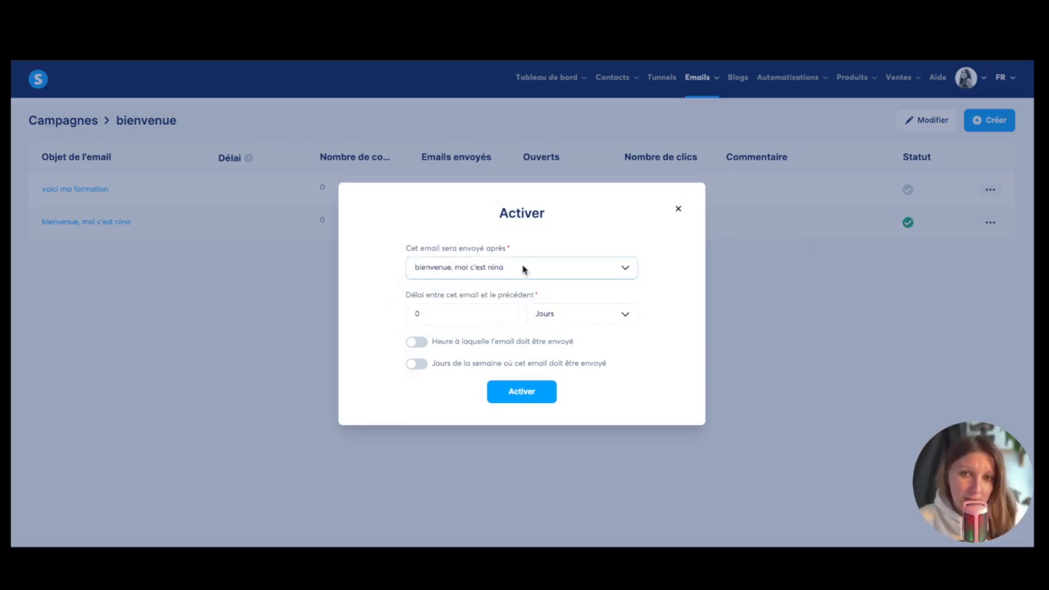
click(420, 315)
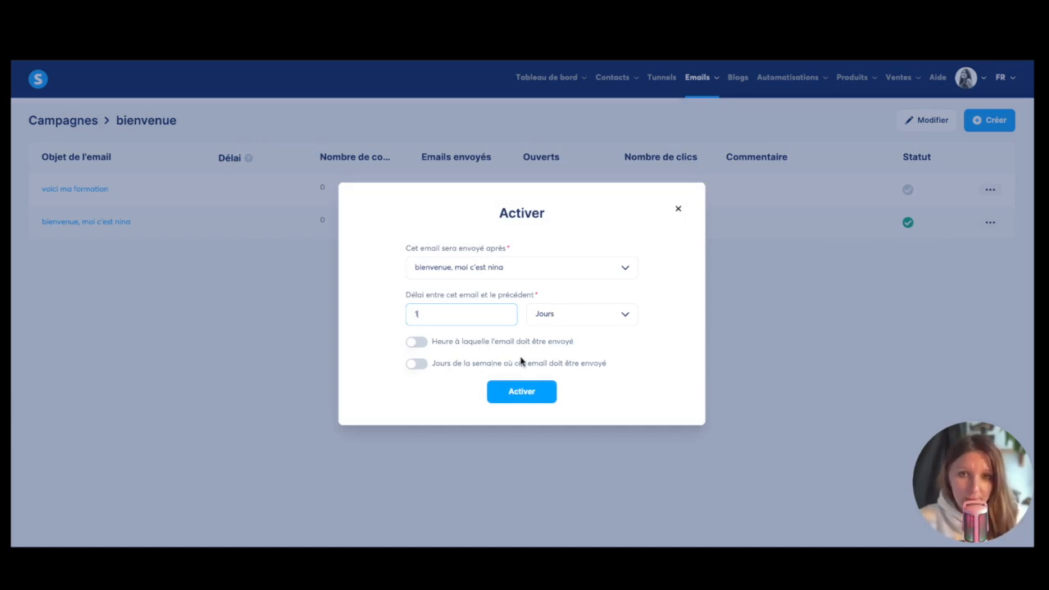
click(520, 391)
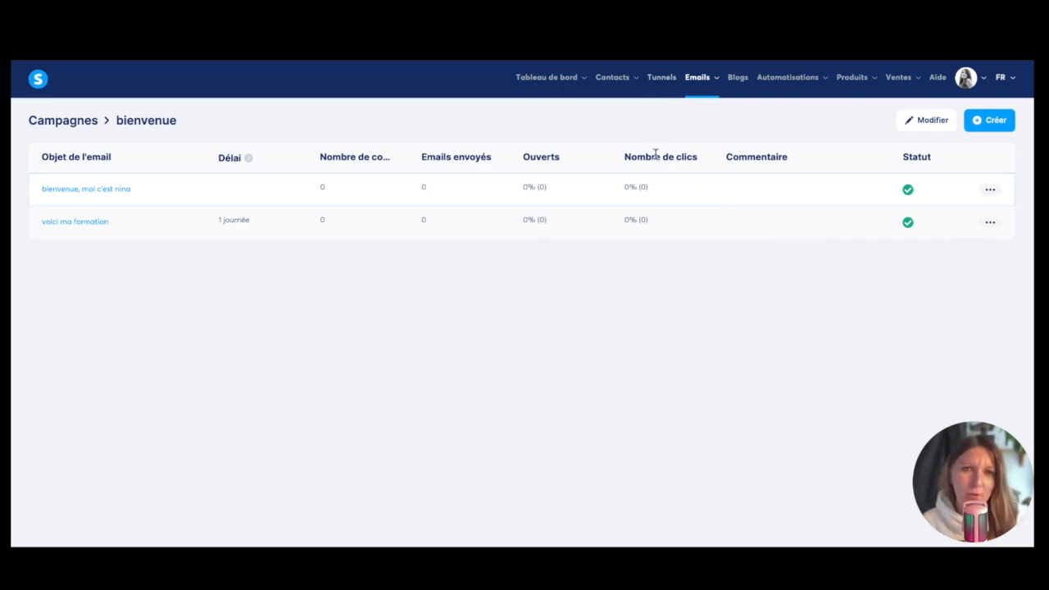
Open the "Inscription sur la page (optin)" automation rule of the capture page in the "PDC ebook vente (copy)" funnel.
click(663, 78)
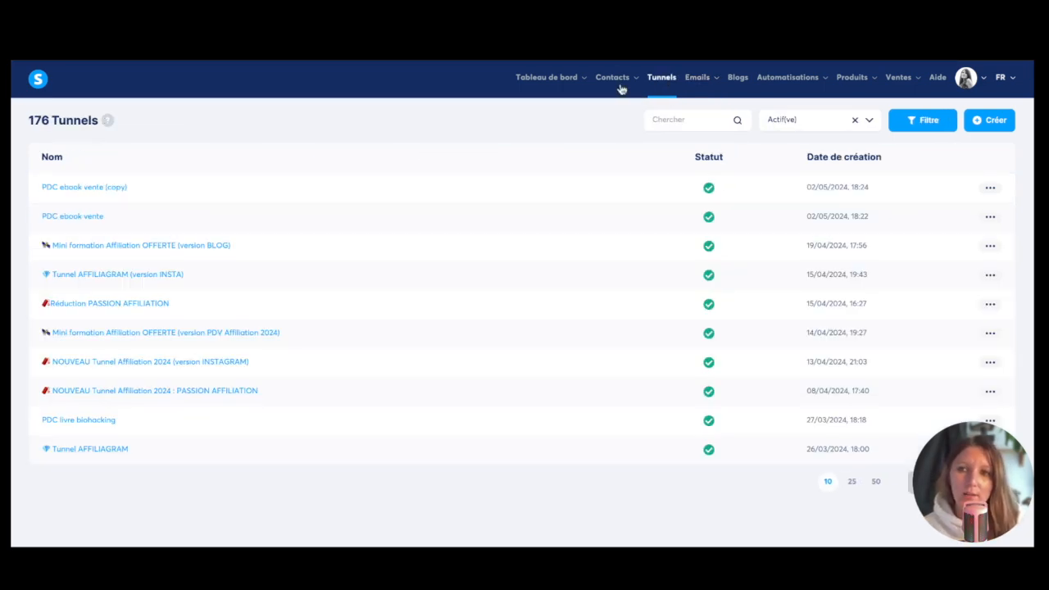
click(87, 186)
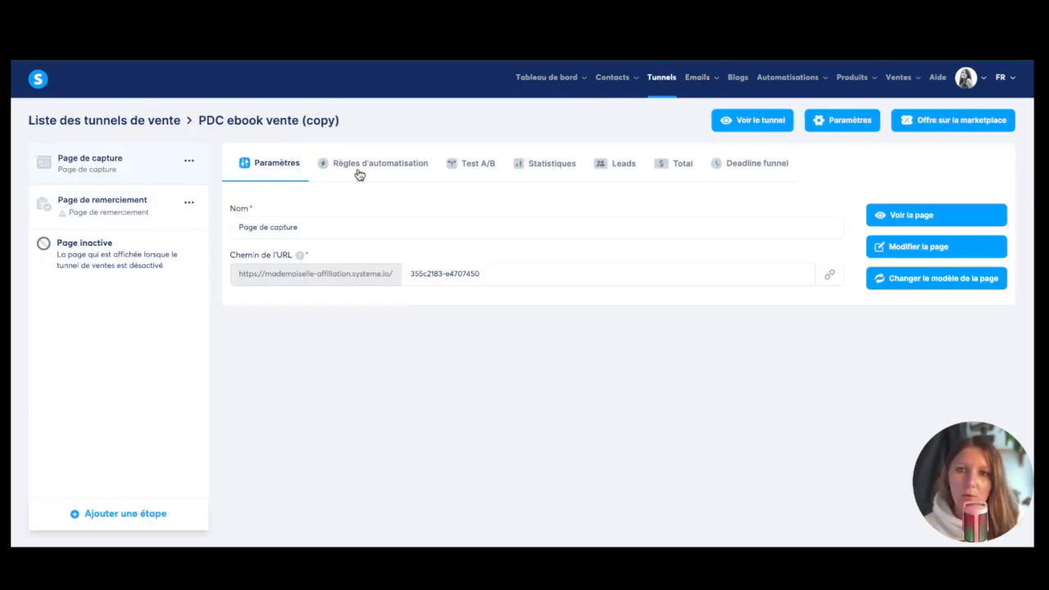
click(390, 172)
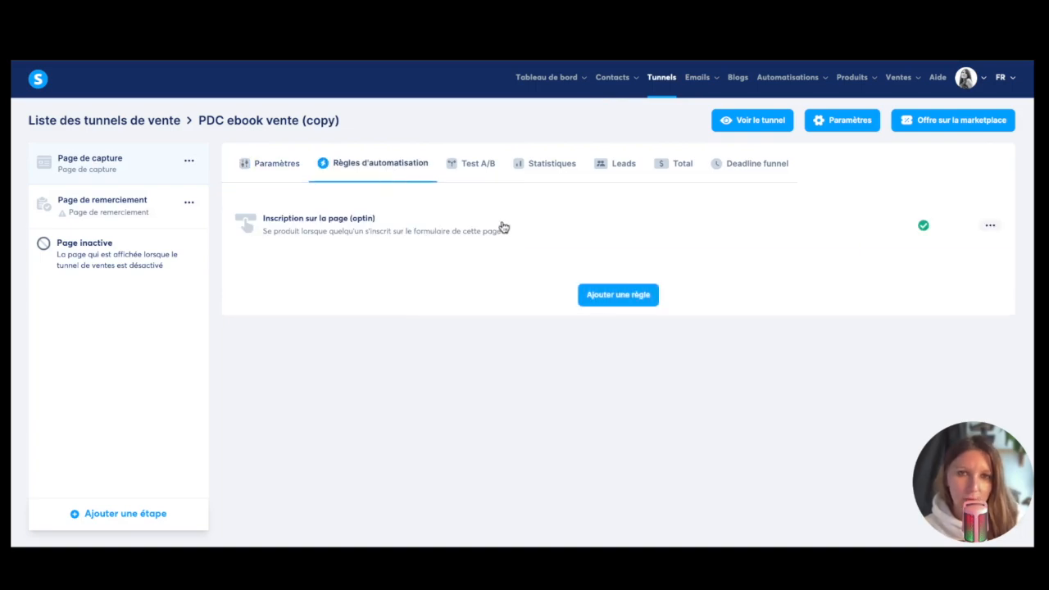
click(608, 300)
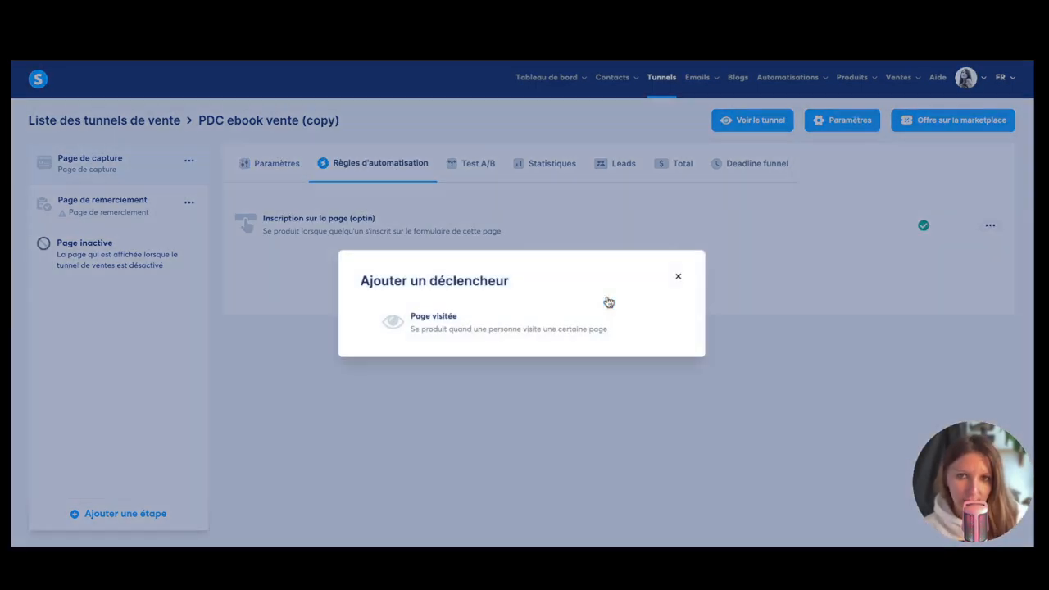
click(680, 276)
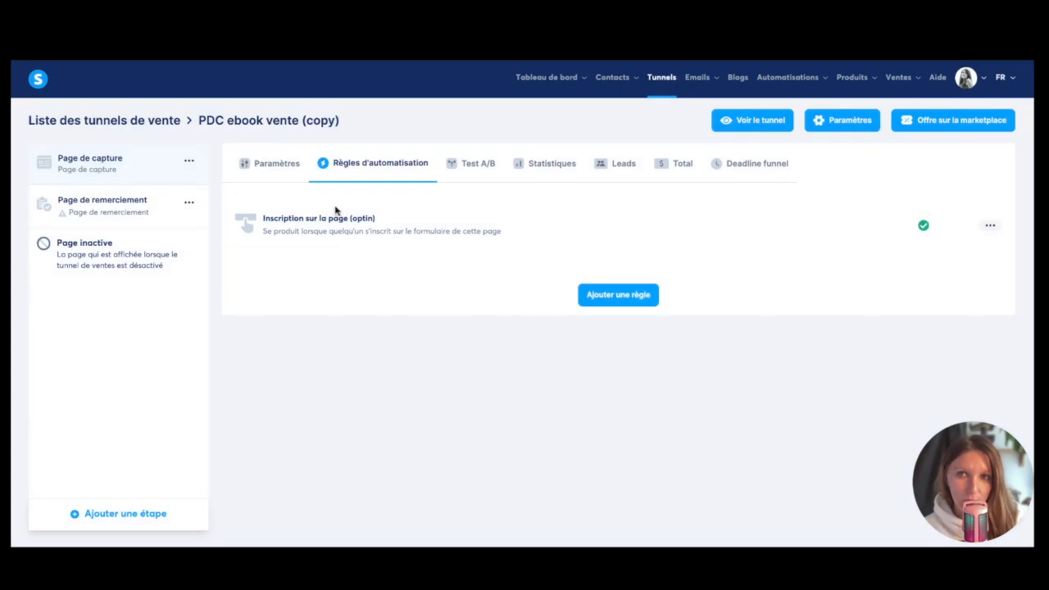
click(330, 226)
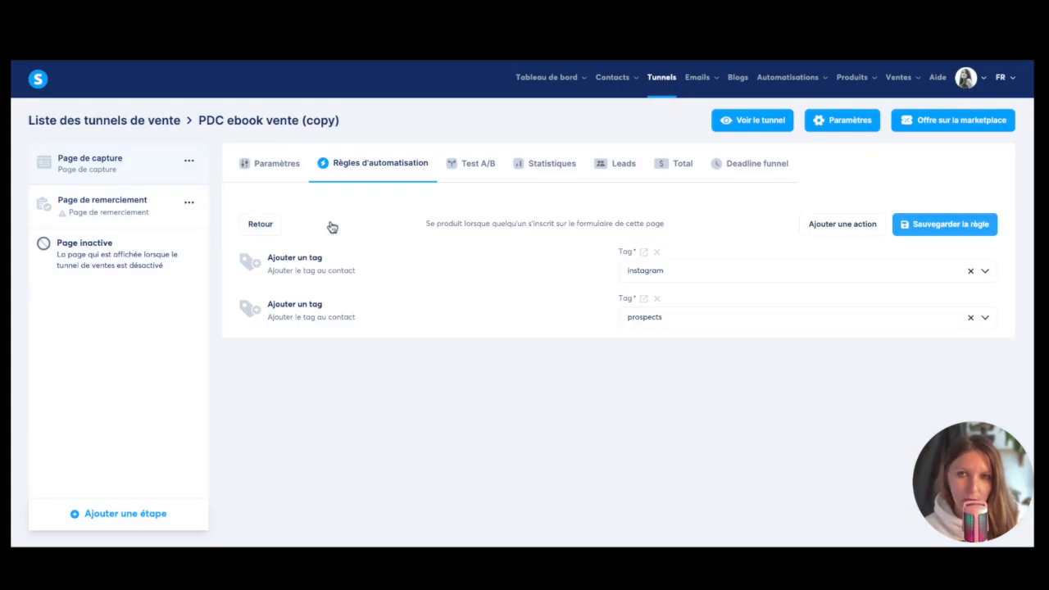
Add a "S'abonner à la campagne" action for the "bienvenue" campaign to the optin rule and save the rule.
click(858, 225)
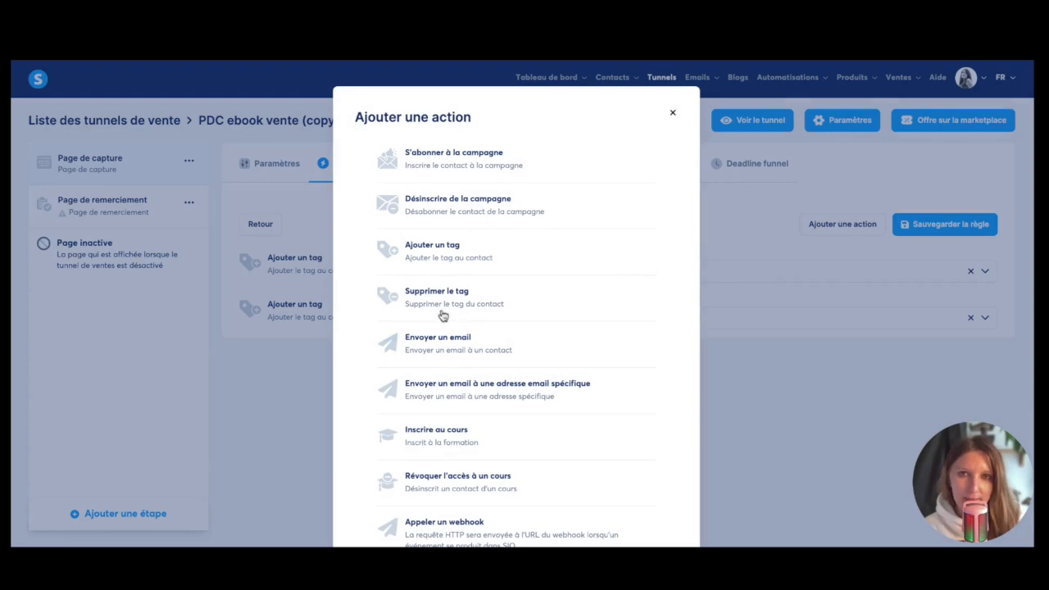
click(458, 167)
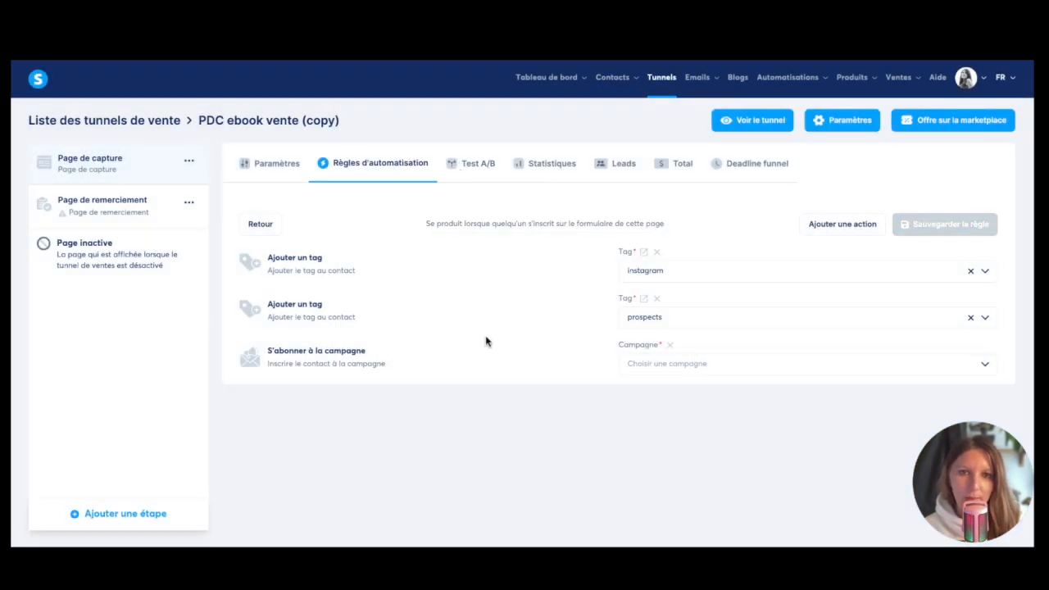
click(719, 367)
scroll(709, 424, down, 3)
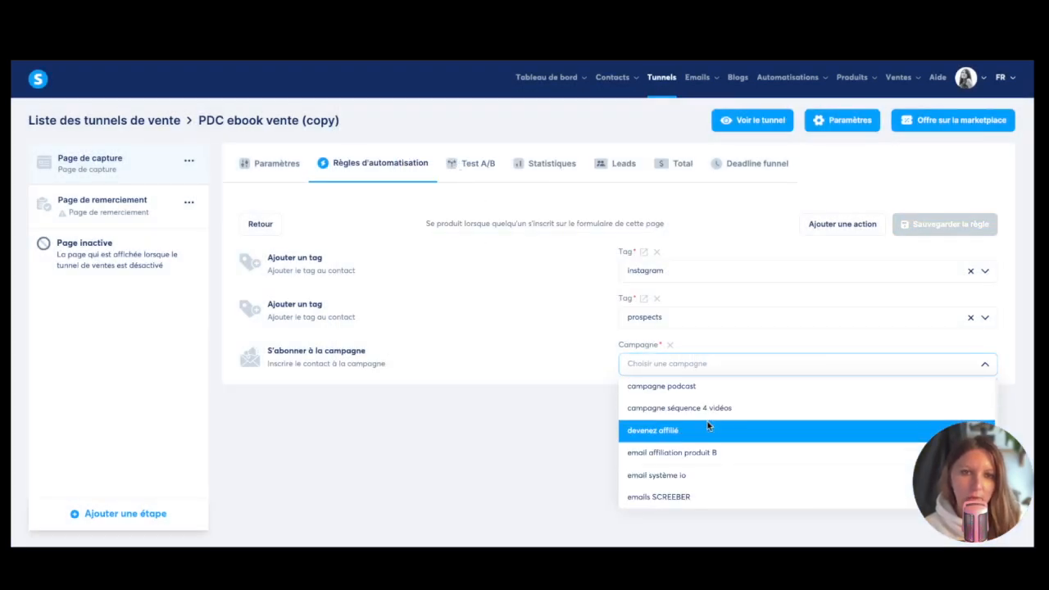
scroll(697, 475, up, 3)
scroll(672, 453, up, 1)
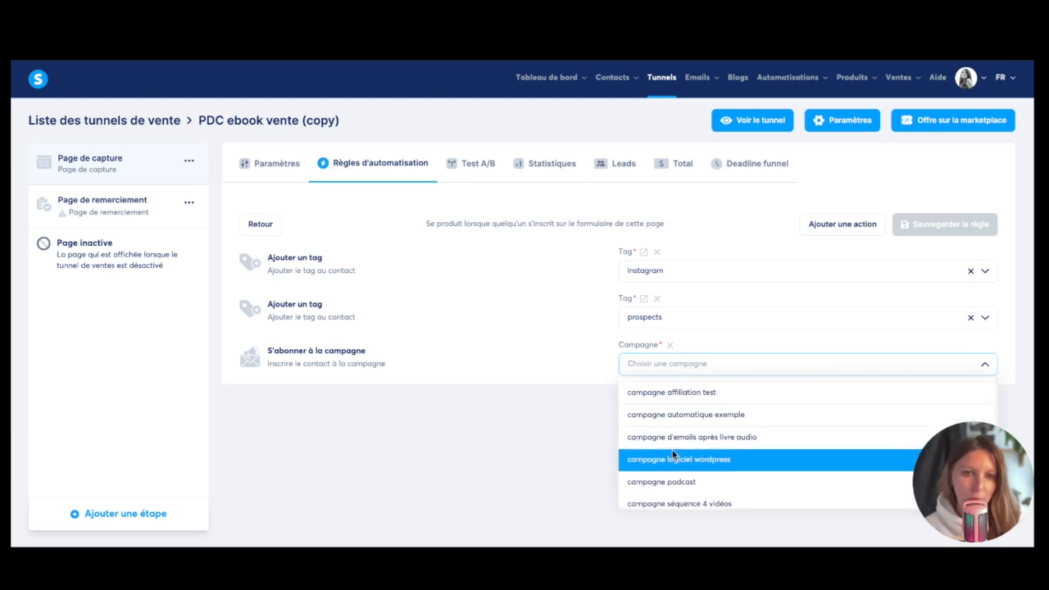
scroll(673, 454, up, 2)
scroll(673, 454, down, 1)
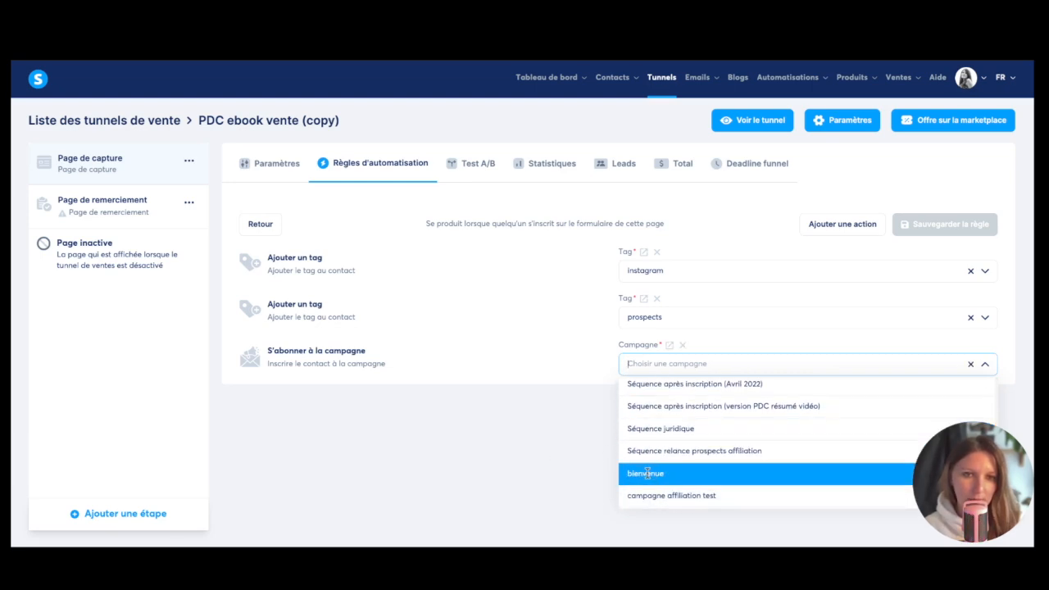
click(647, 474)
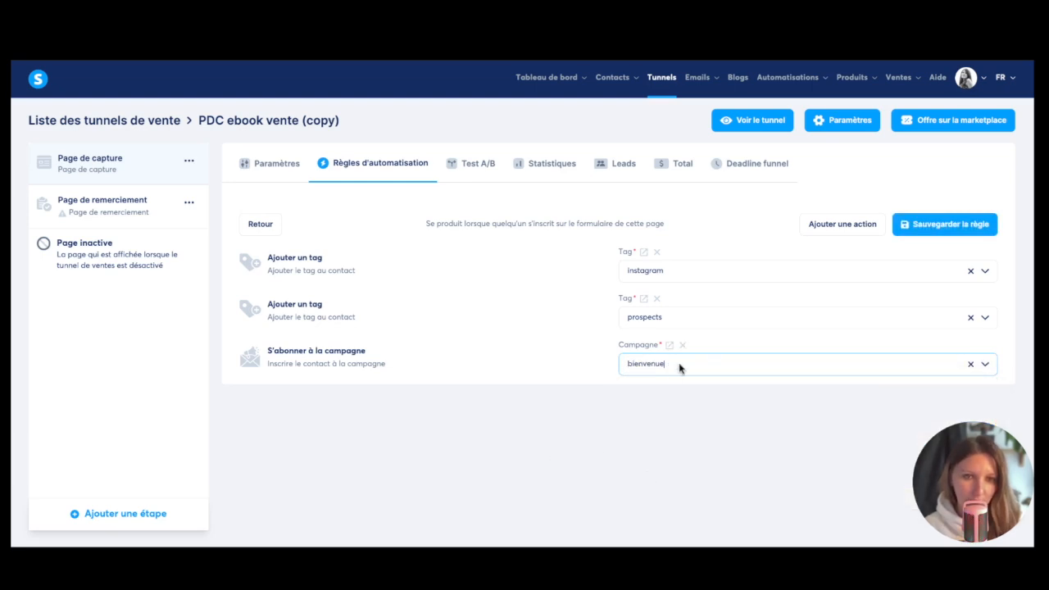
click(923, 234)
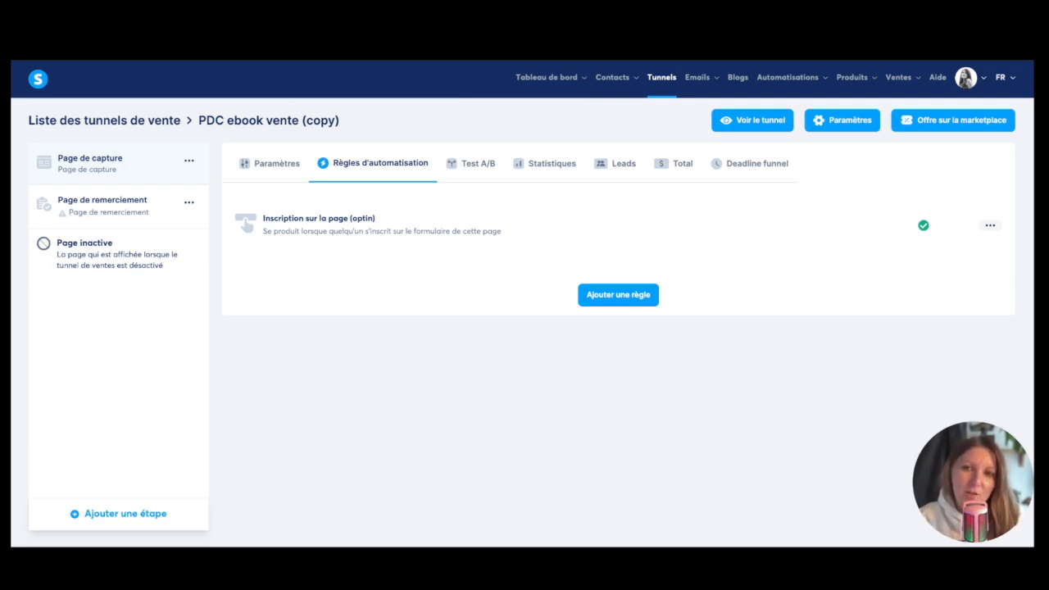
Examine the trigger, delay and email of the "Mot personnel aux clients Affiliation" workflow, and return to the workflow list.
mouse_move(795, 82)
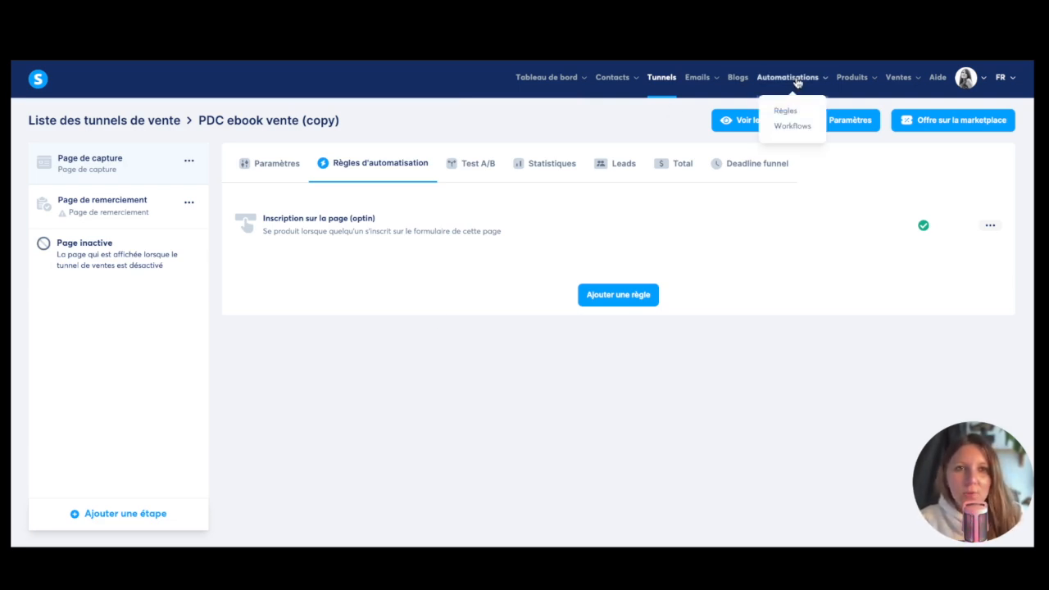
click(791, 127)
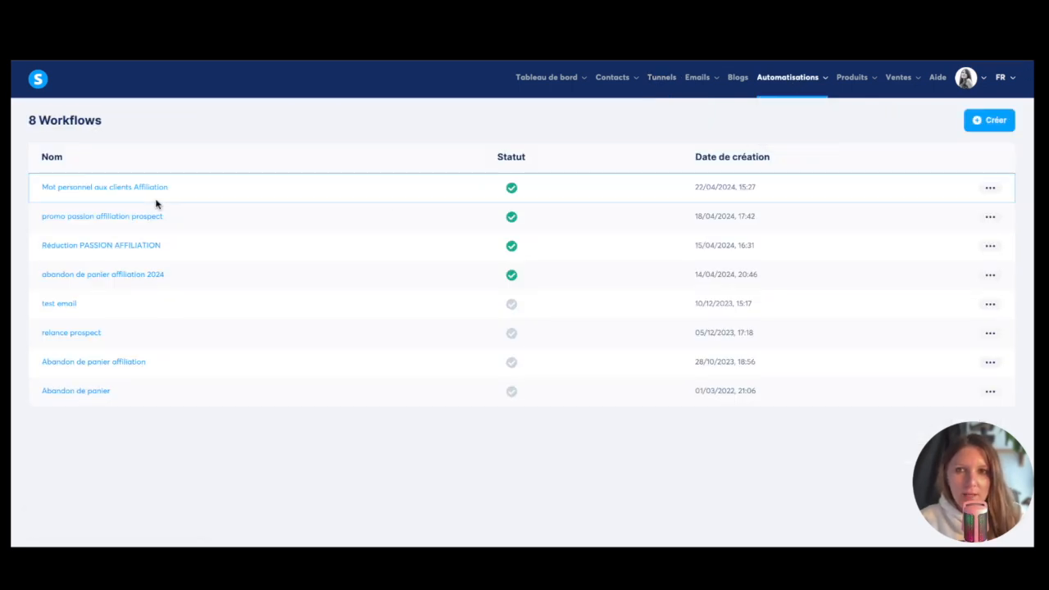
click(97, 189)
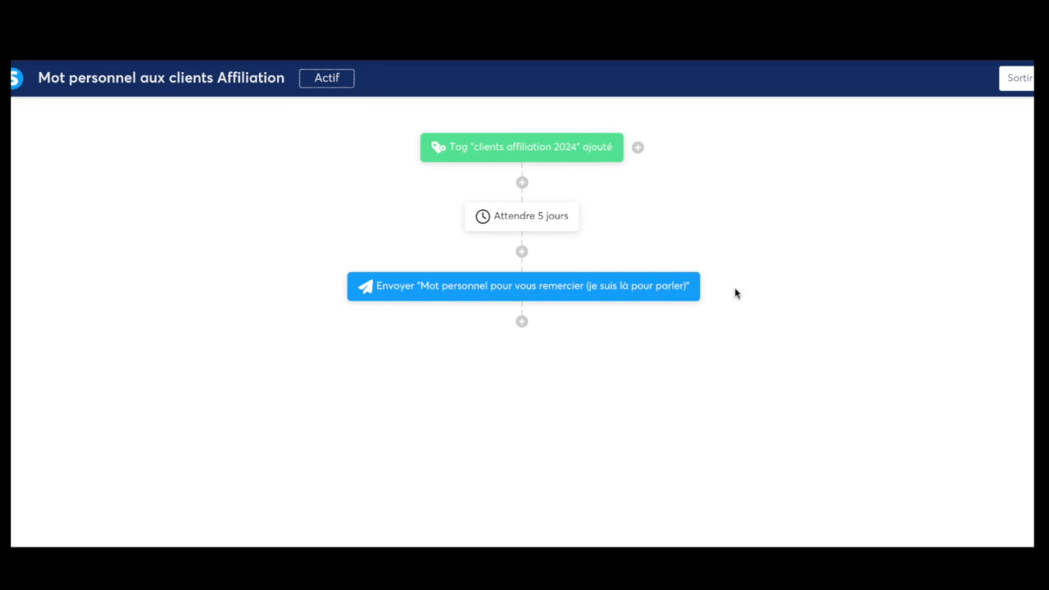
click(1018, 78)
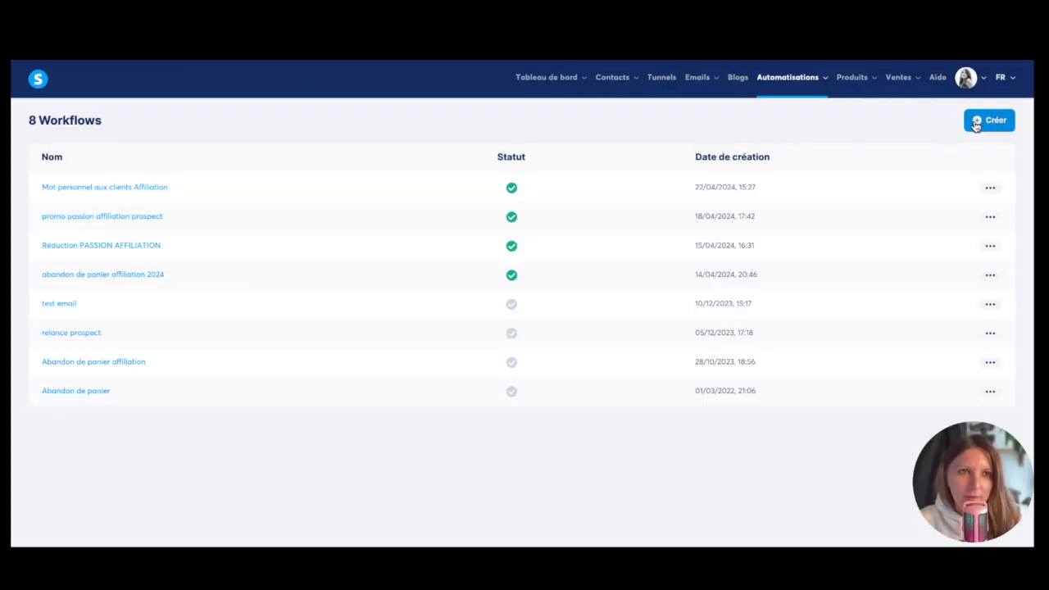
Create a workflow named "code promo" and open it for editing.
click(990, 124)
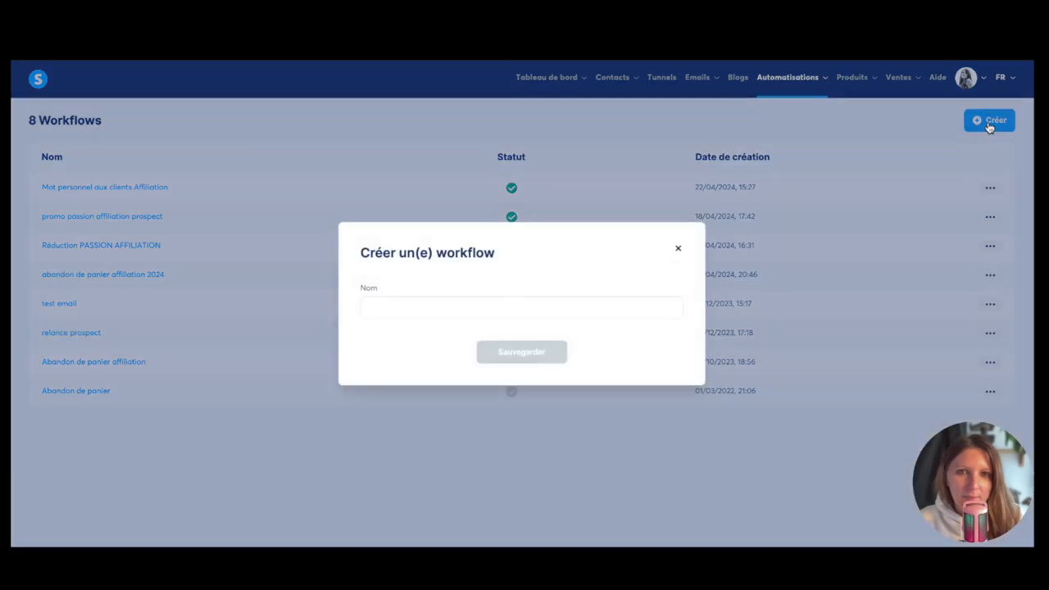
click(391, 309)
text(code from)
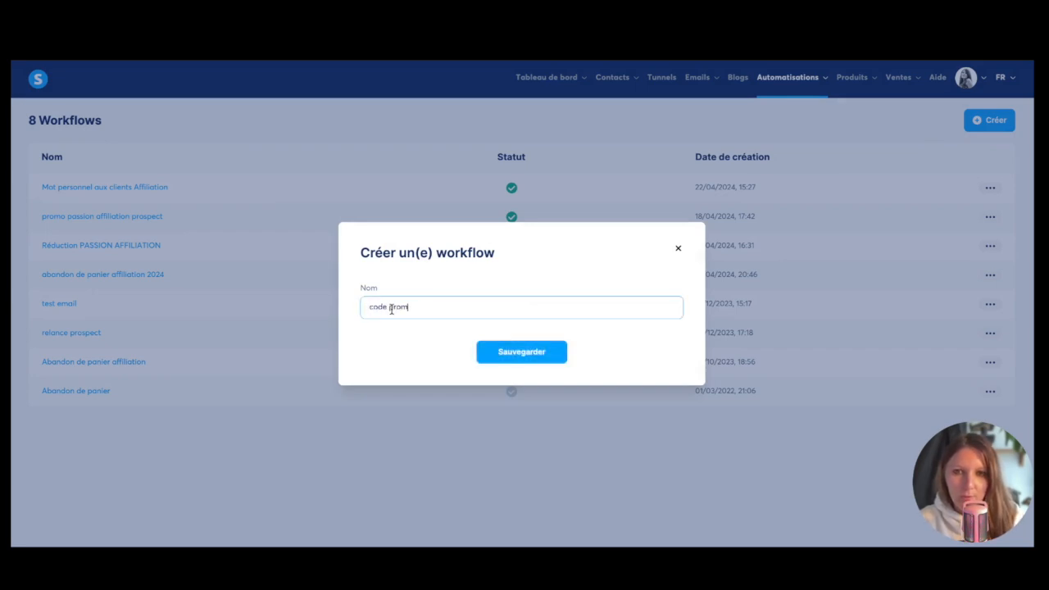
text(o)
click(506, 354)
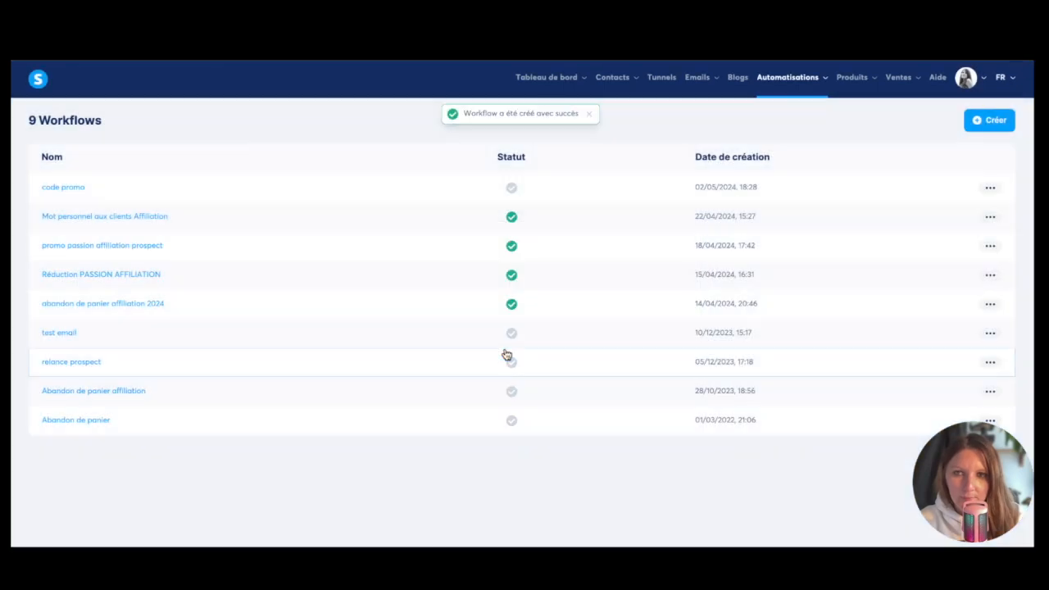
click(72, 188)
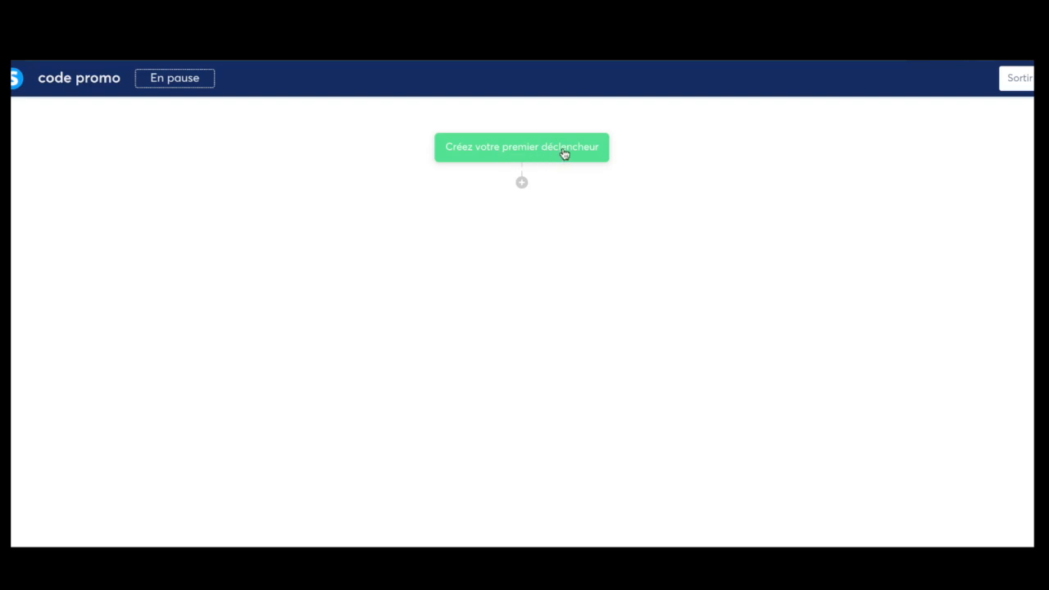
Create a "Tag ajouté" trigger for the workflow using the tag "client guide pratique".
click(564, 153)
click(704, 264)
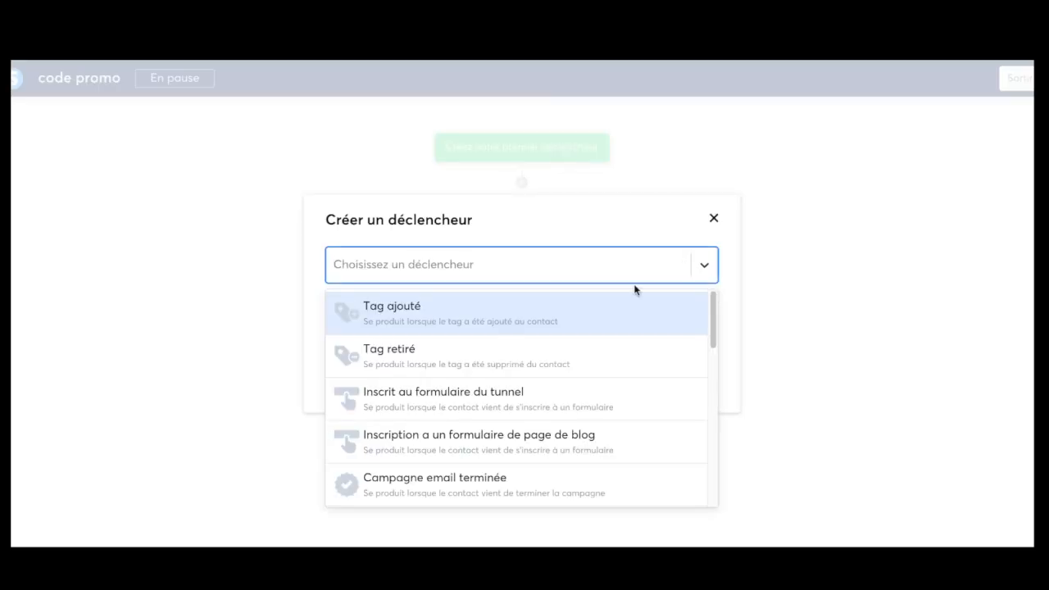
click(422, 313)
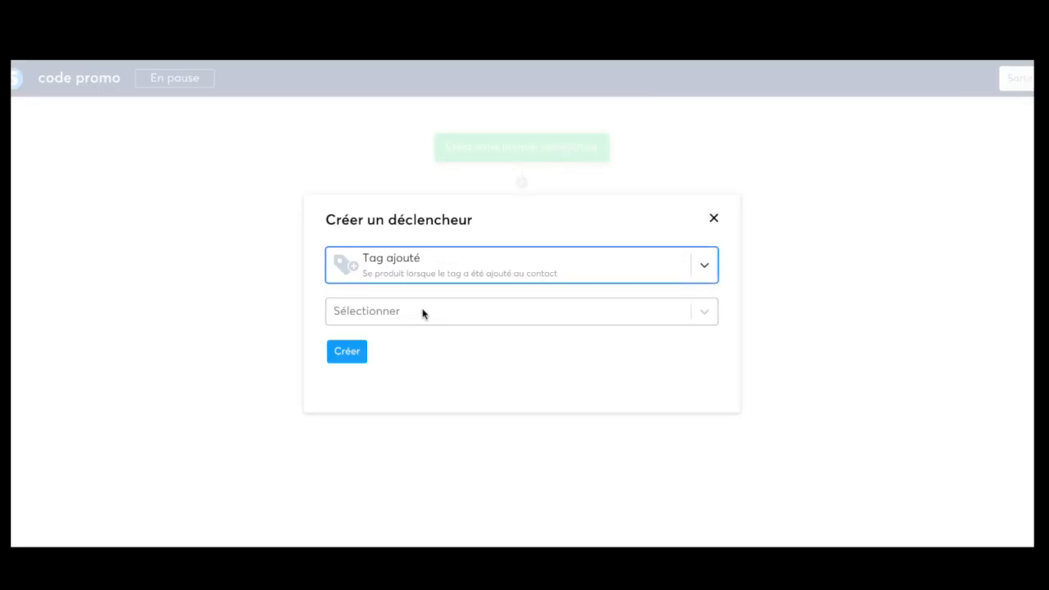
click(710, 318)
scroll(459, 405, down, 10)
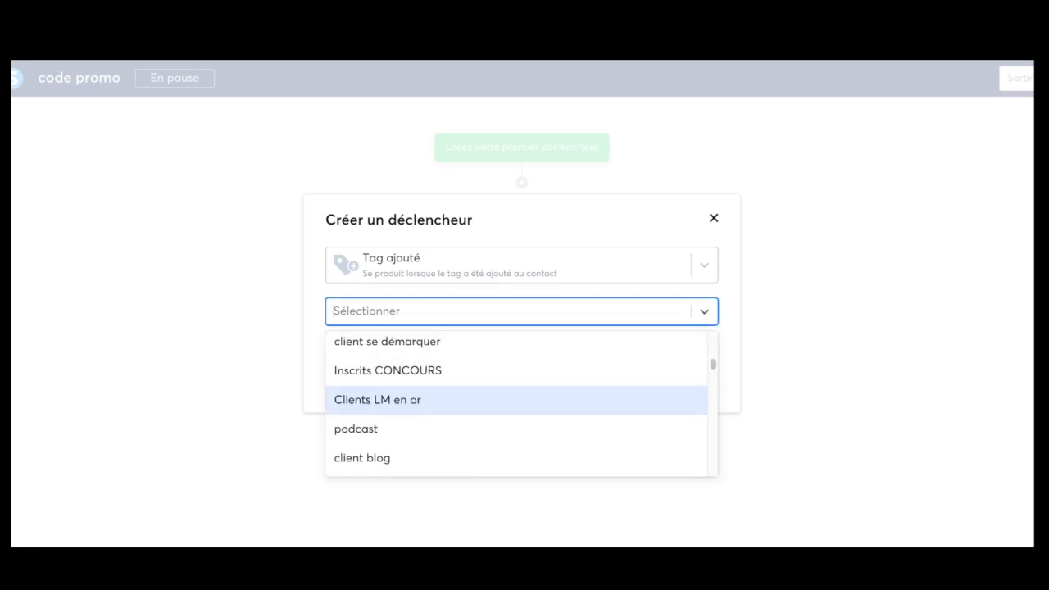
scroll(434, 393, up, 2)
click(377, 359)
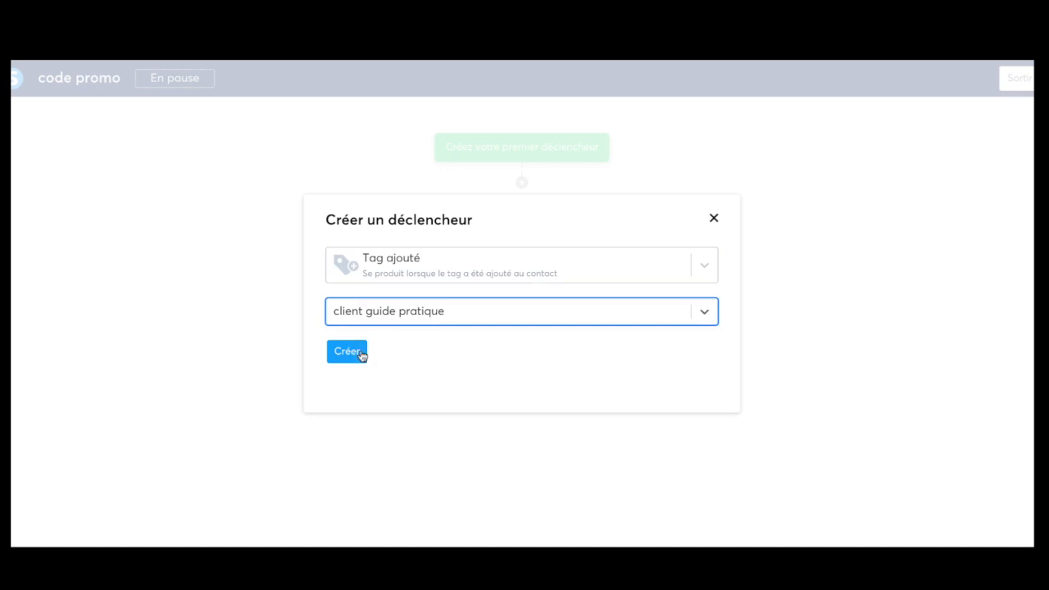
click(353, 355)
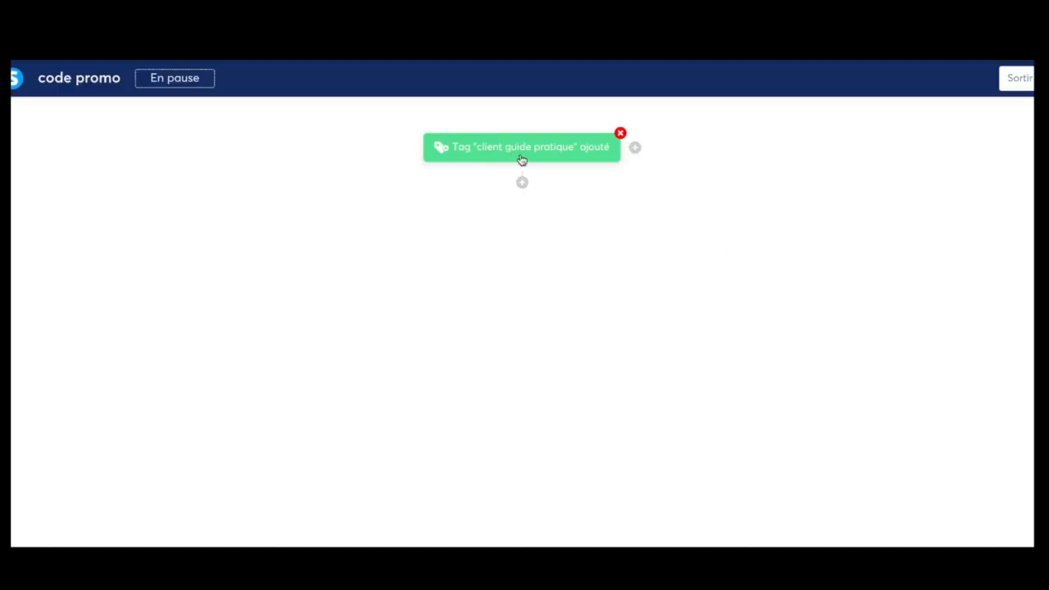
Add a delay of 1 day (Journées) after the workflow's tag trigger.
click(522, 182)
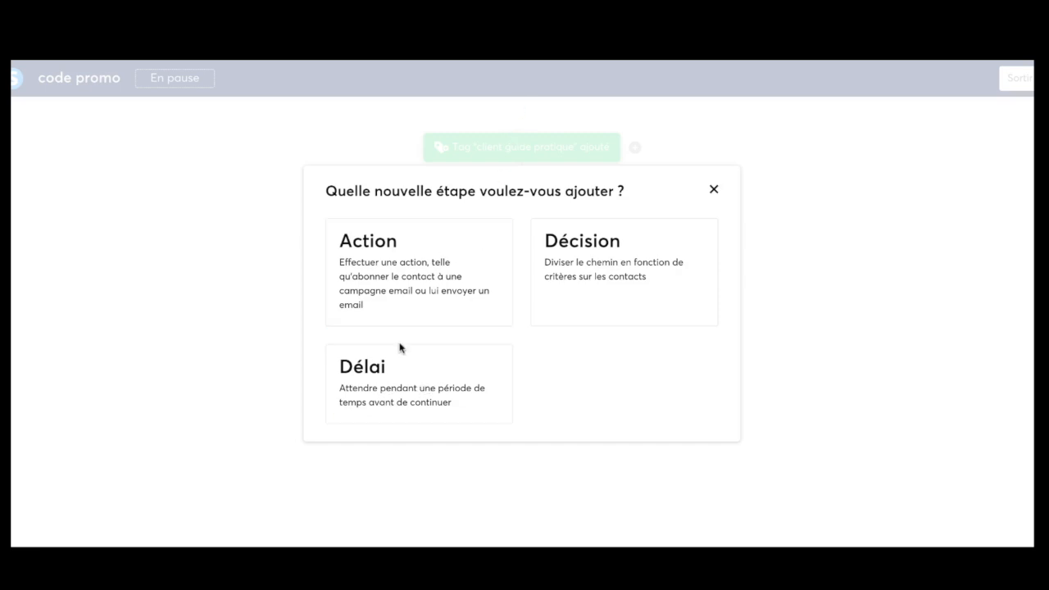
click(374, 392)
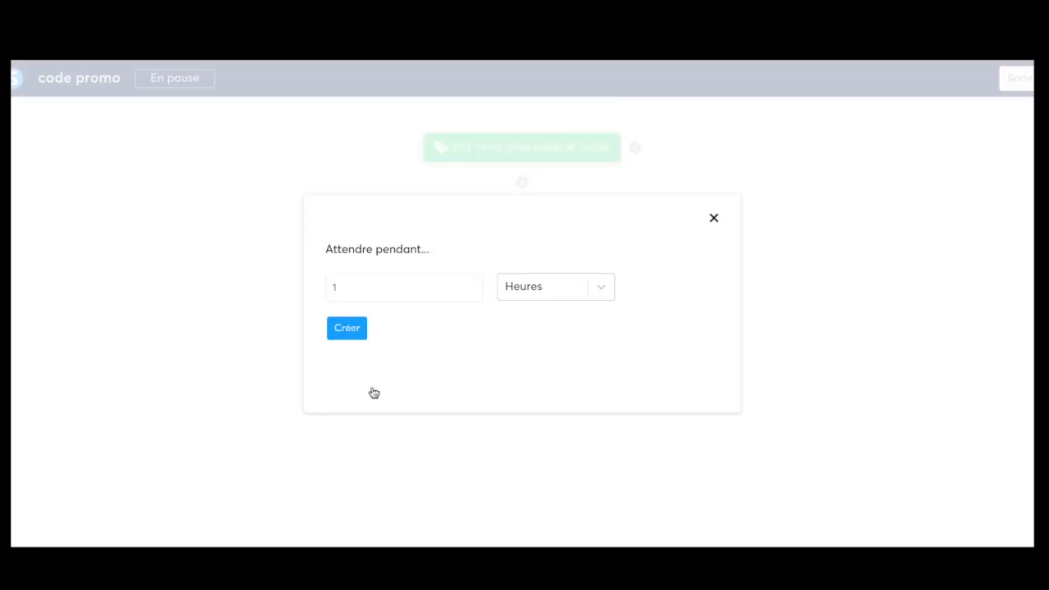
click(605, 298)
click(529, 329)
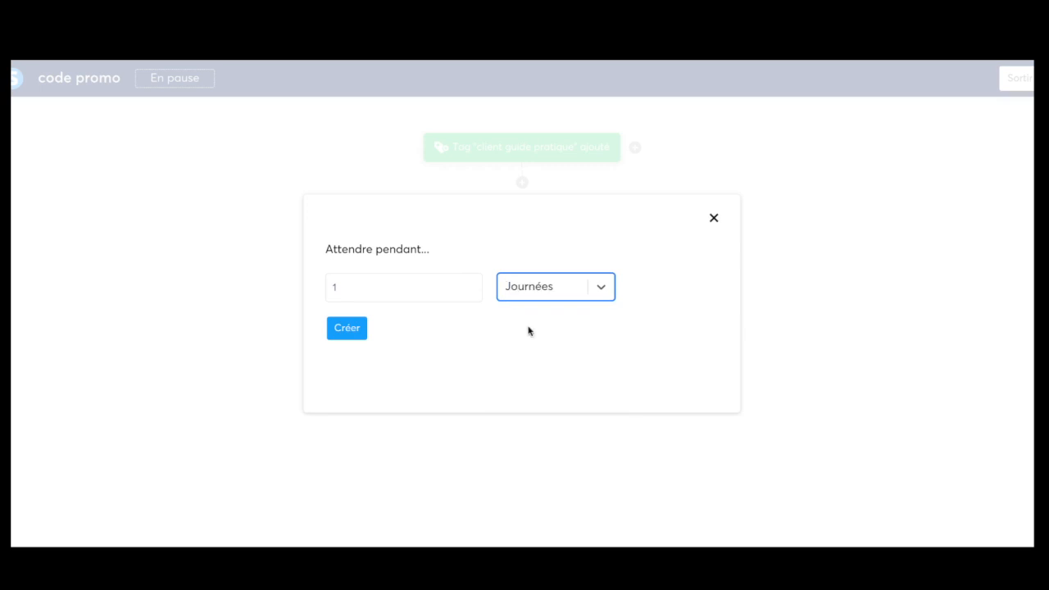
click(350, 332)
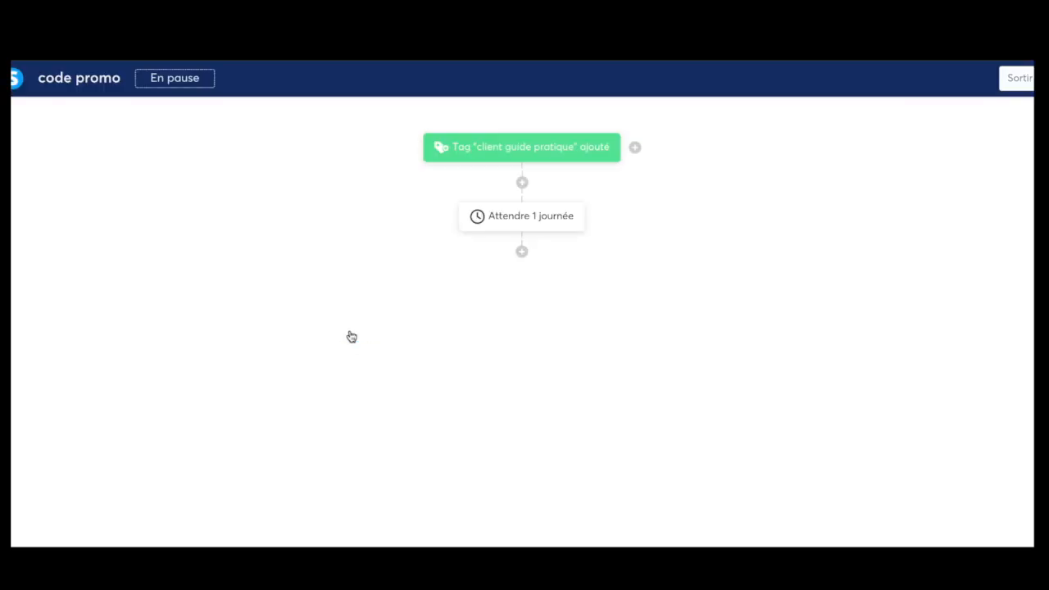
Add an "Envoyer un email" action after the delay, with a new email whose subject is "code promo", and open it for editing.
click(522, 253)
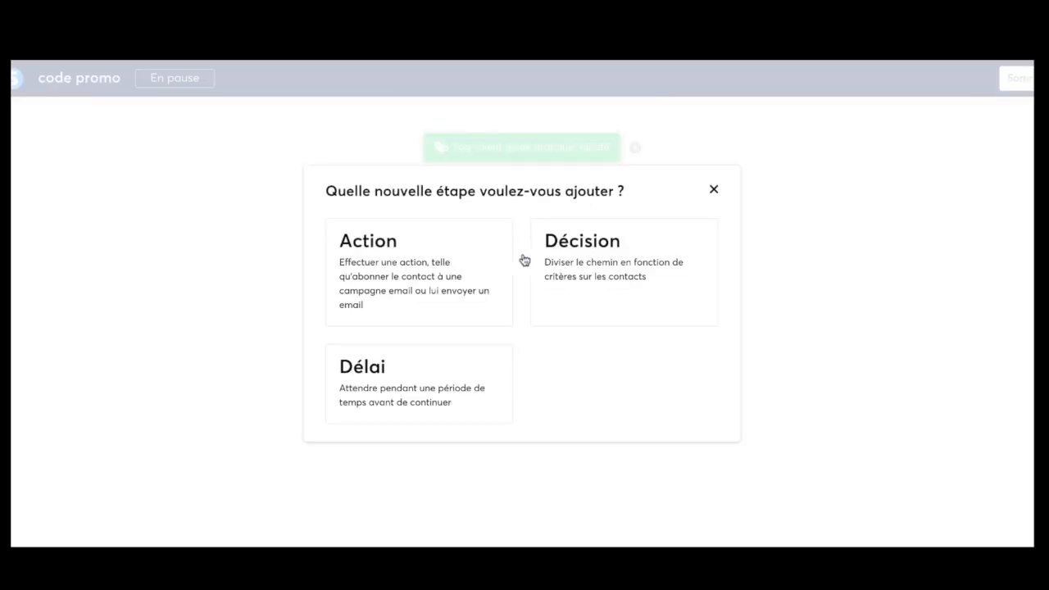
click(389, 263)
click(702, 266)
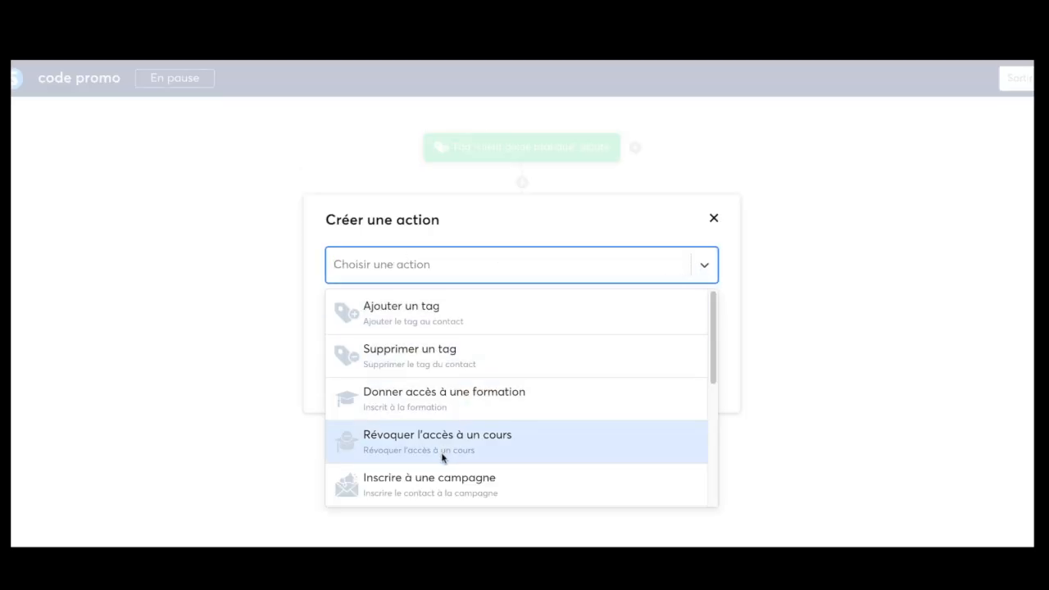
scroll(499, 432, down, 4)
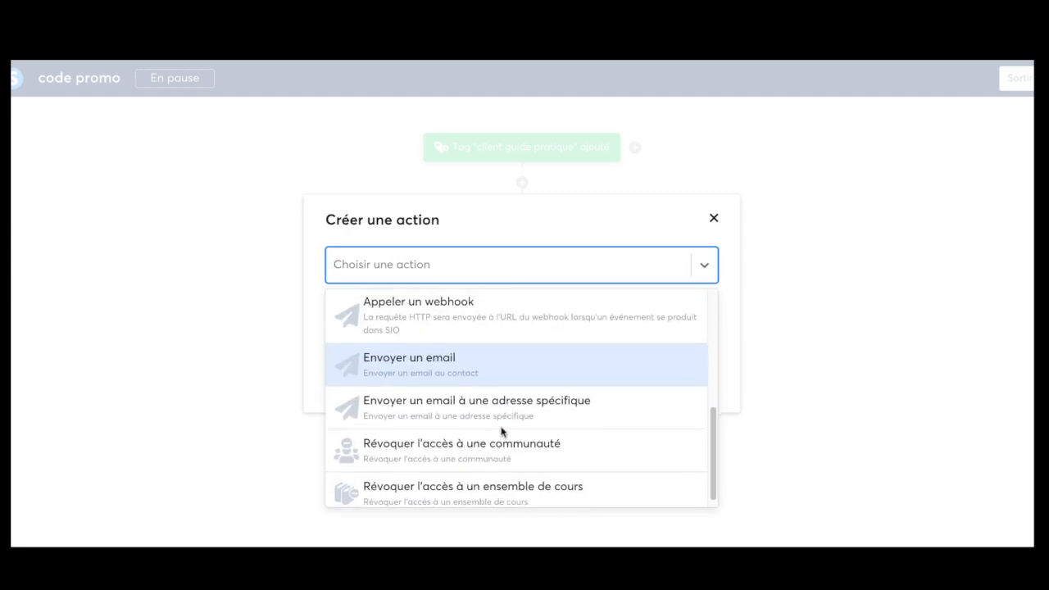
scroll(501, 432, down, 1)
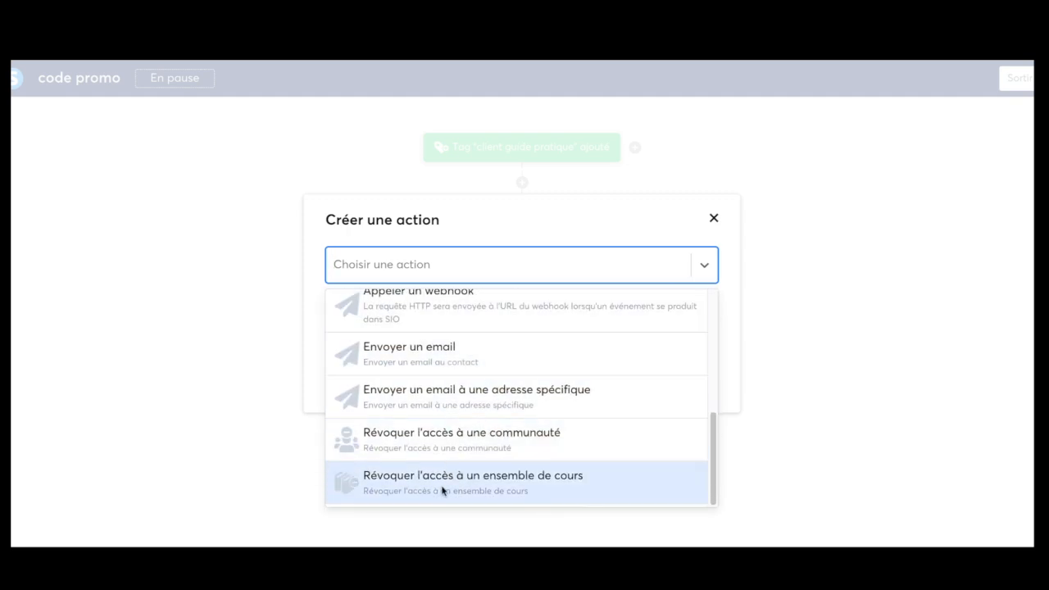
click(410, 354)
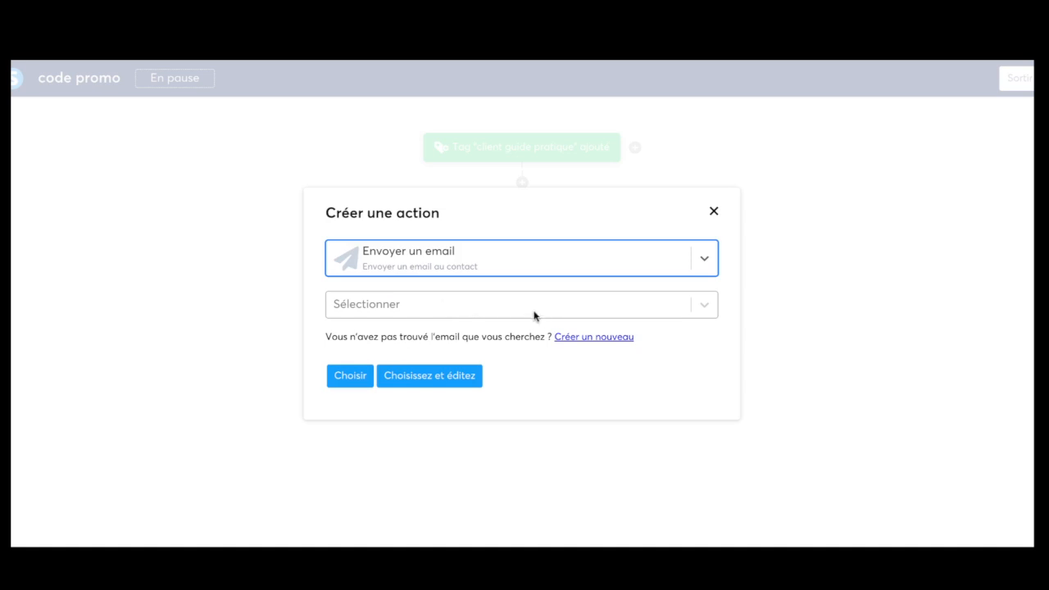
click(585, 337)
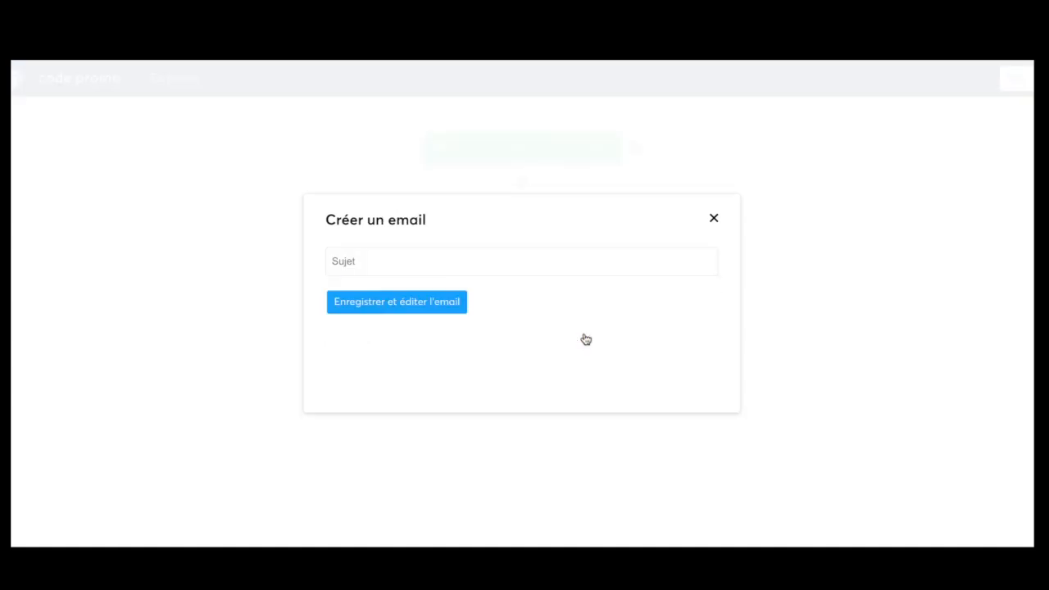
click(413, 253)
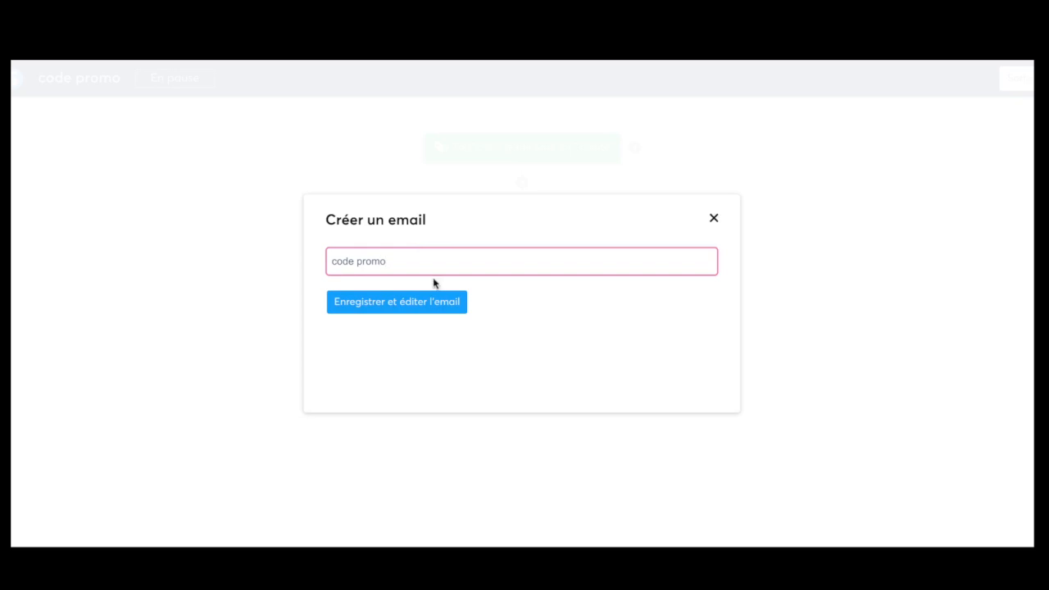
click(433, 301)
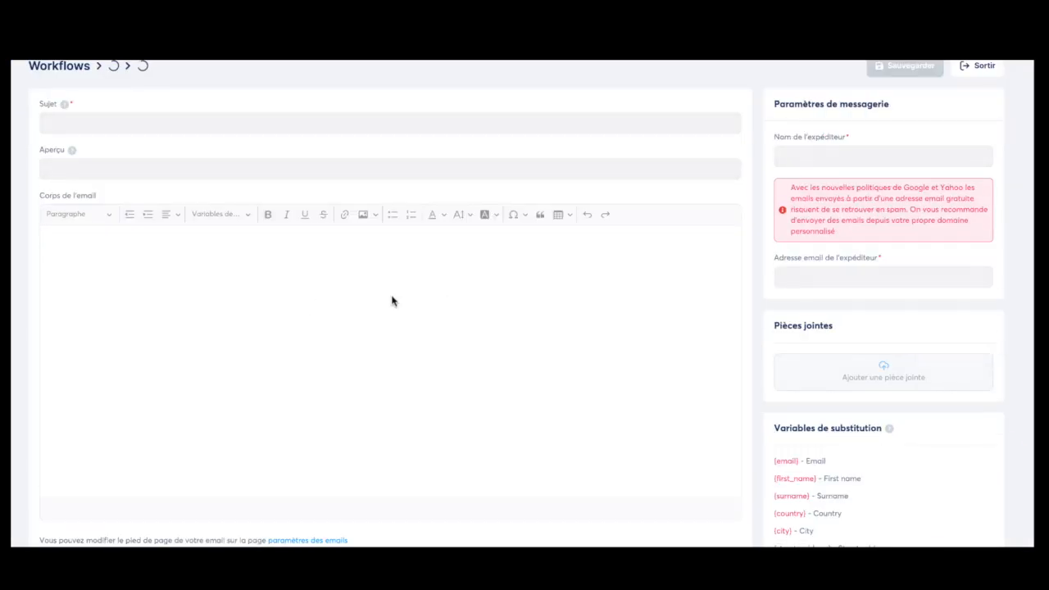
Write the body of the "code promo" email as "dijsljkhdksfk : BIENVENUE36", followed by a new line.
click(224, 303)
text(dijslkhd)
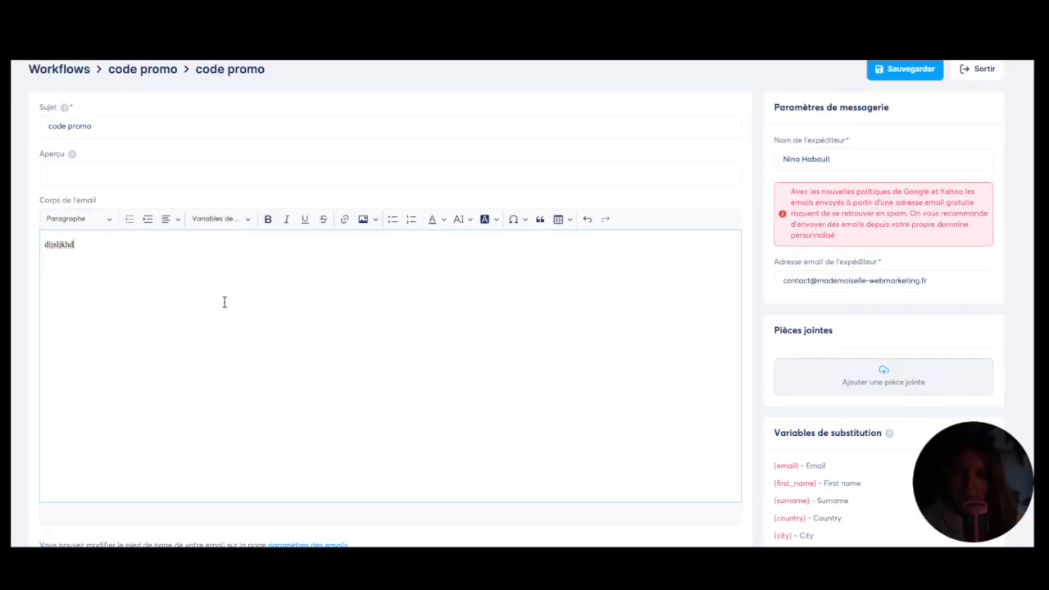
text(ksfk : BIEN)
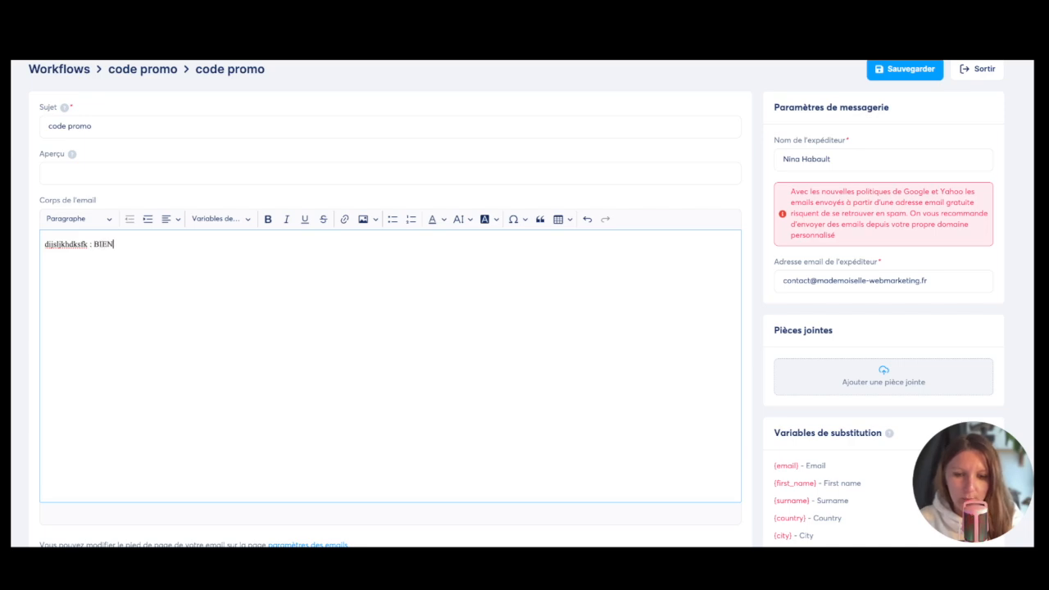
text(VENUE36)
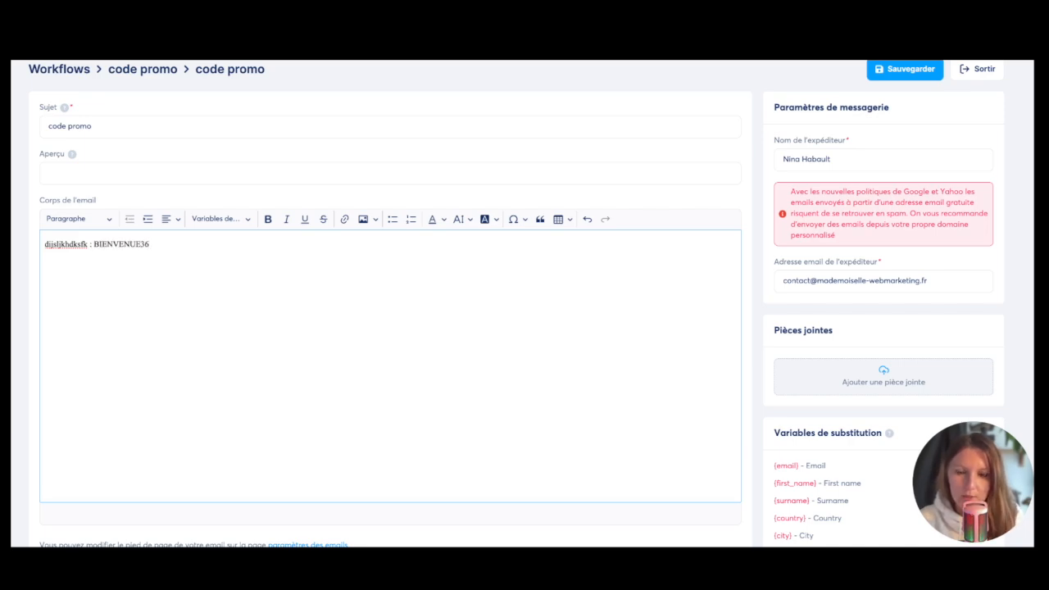
key(Return)
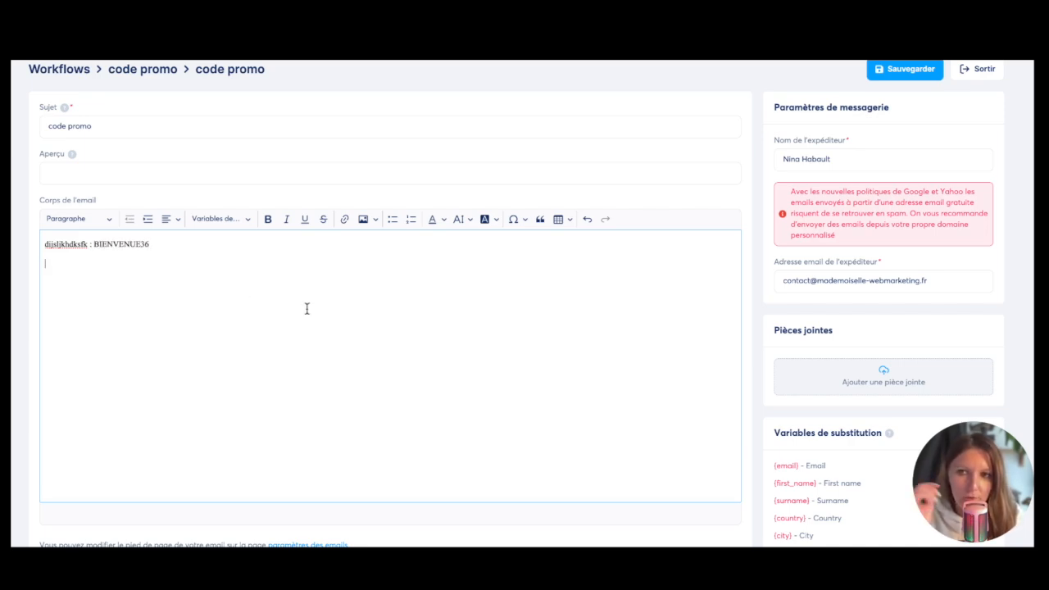
Save the "code promo" email, leave the workflow for the workflow list and open the options of "code promo".
scroll(304, 307, down, 2)
scroll(306, 308, up, 3)
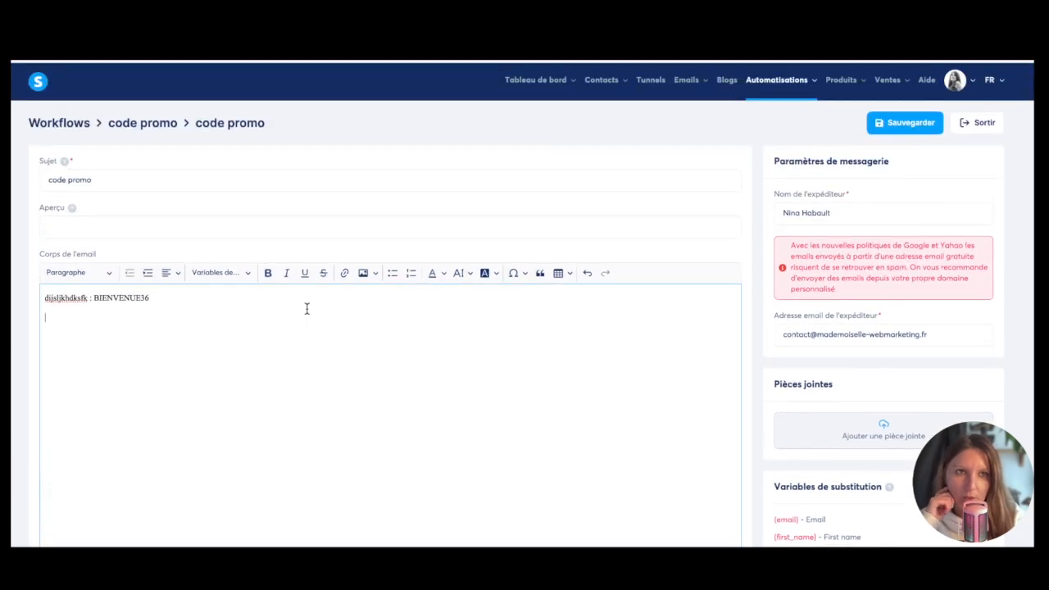
click(902, 132)
click(971, 120)
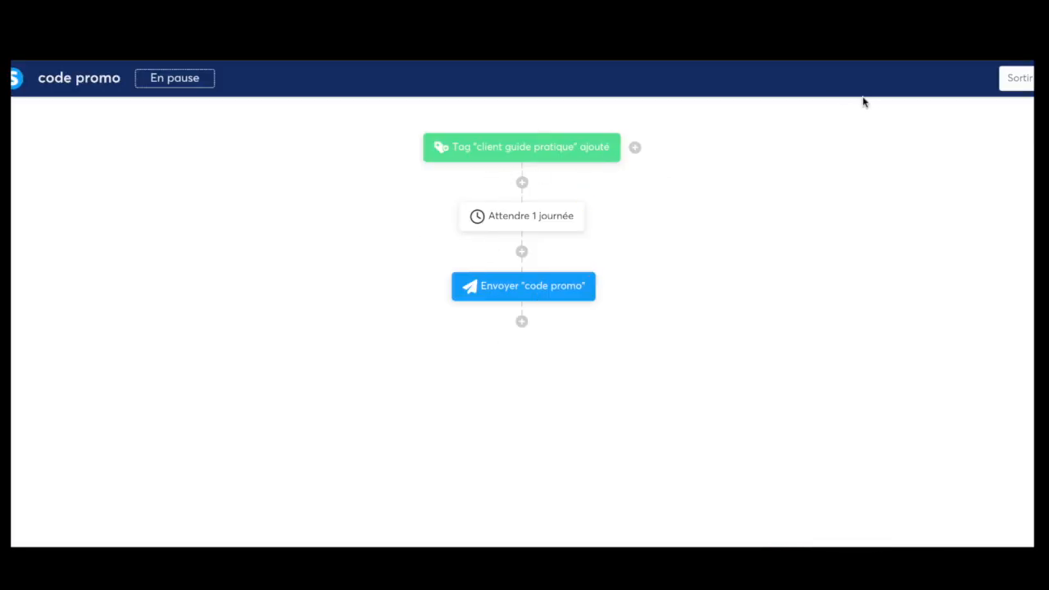
click(1024, 84)
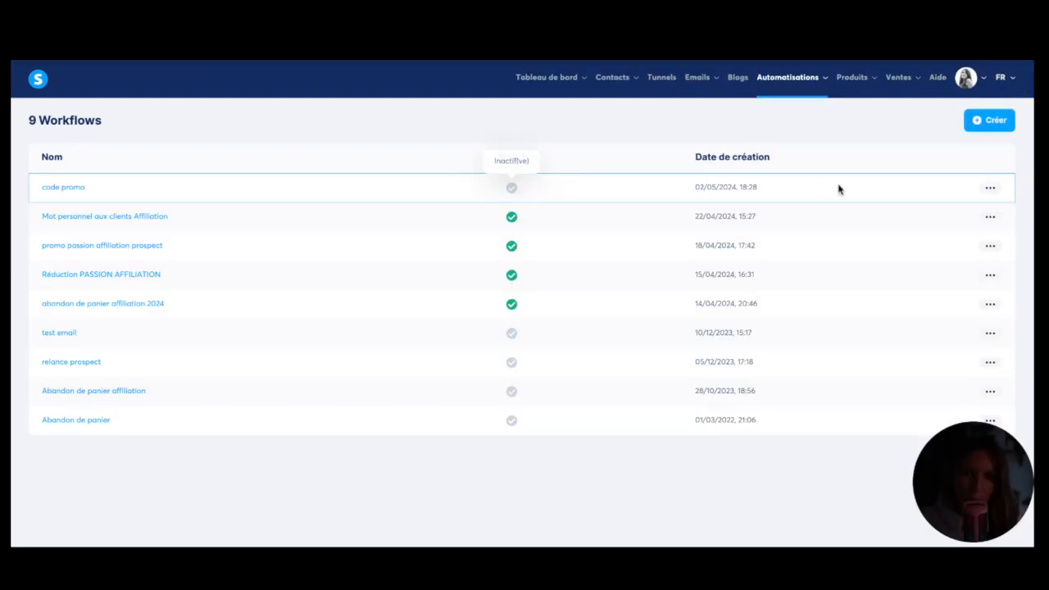
click(990, 189)
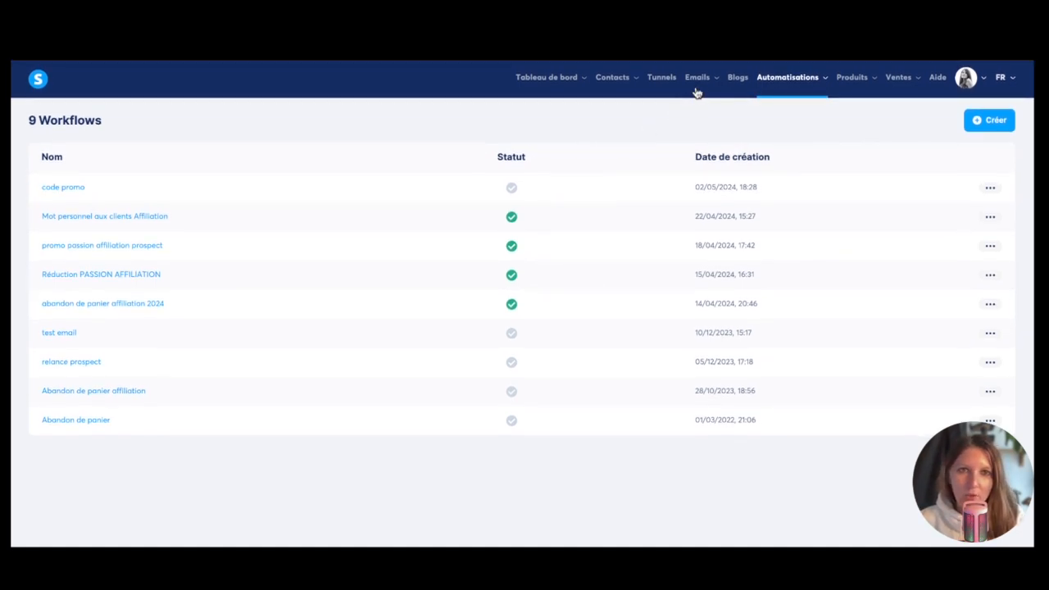
Open the newsletters list and examine the subjects, selected tags, open and click rates and send dates of past newsletters.
mouse_move(699, 90)
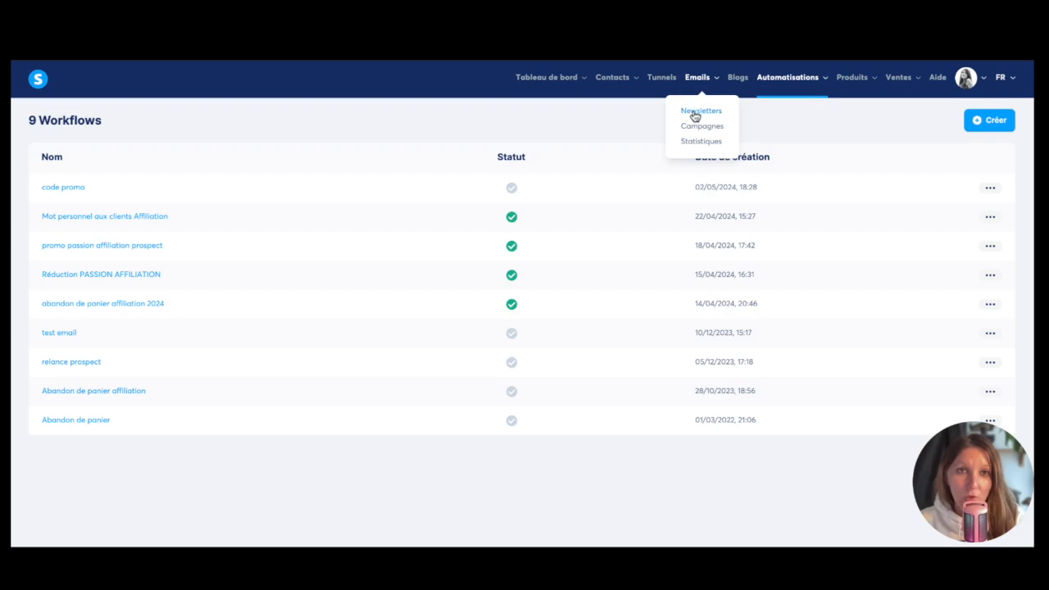
click(698, 110)
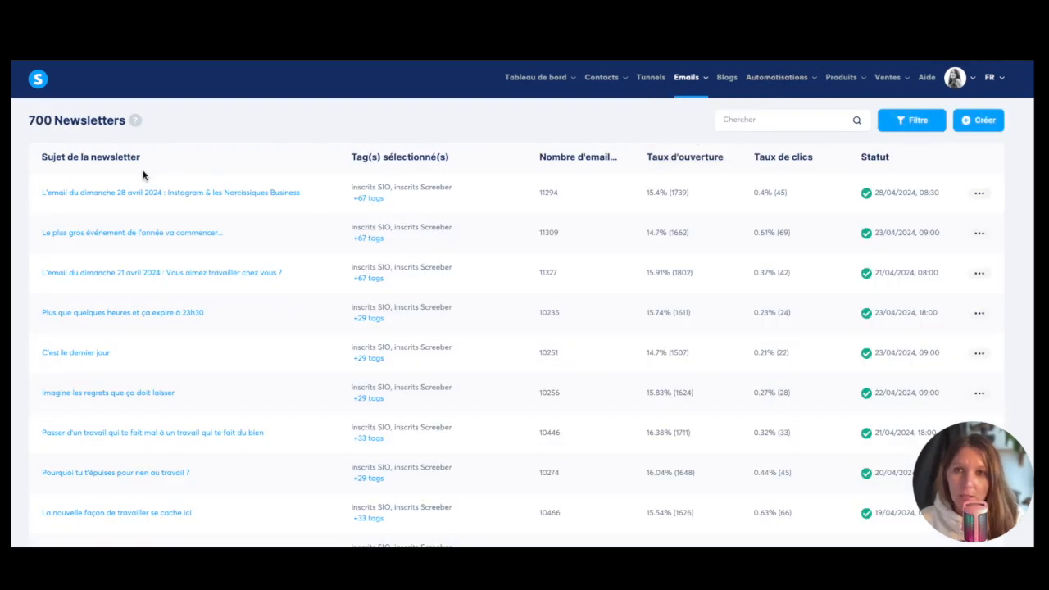
scroll(30, 466, down, 1)
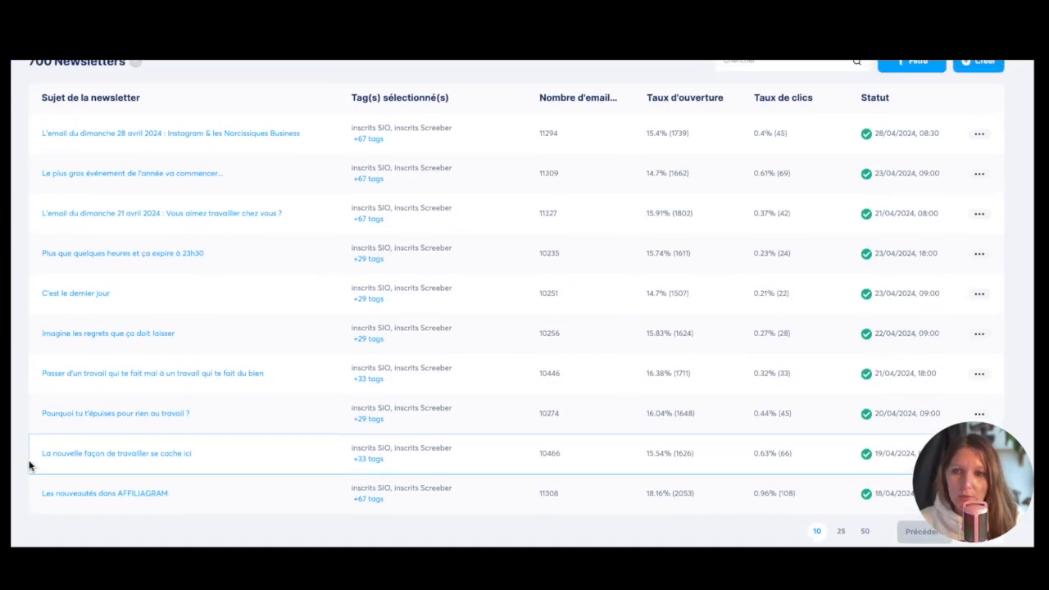
scroll(30, 466, up, 1)
scroll(31, 466, down, 1)
scroll(30, 466, up, 1)
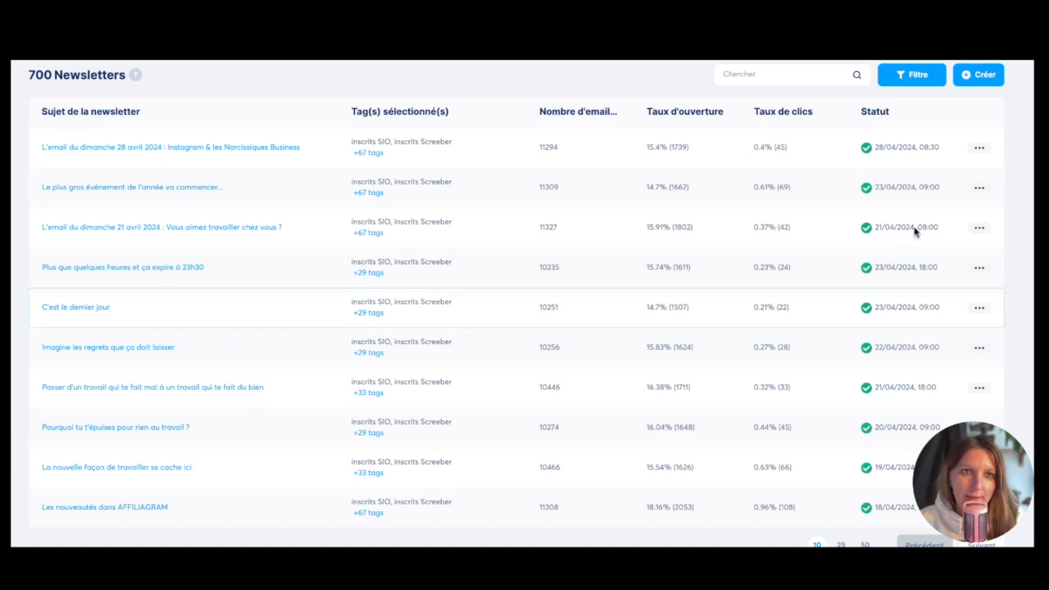
scroll(890, 279, up, 1)
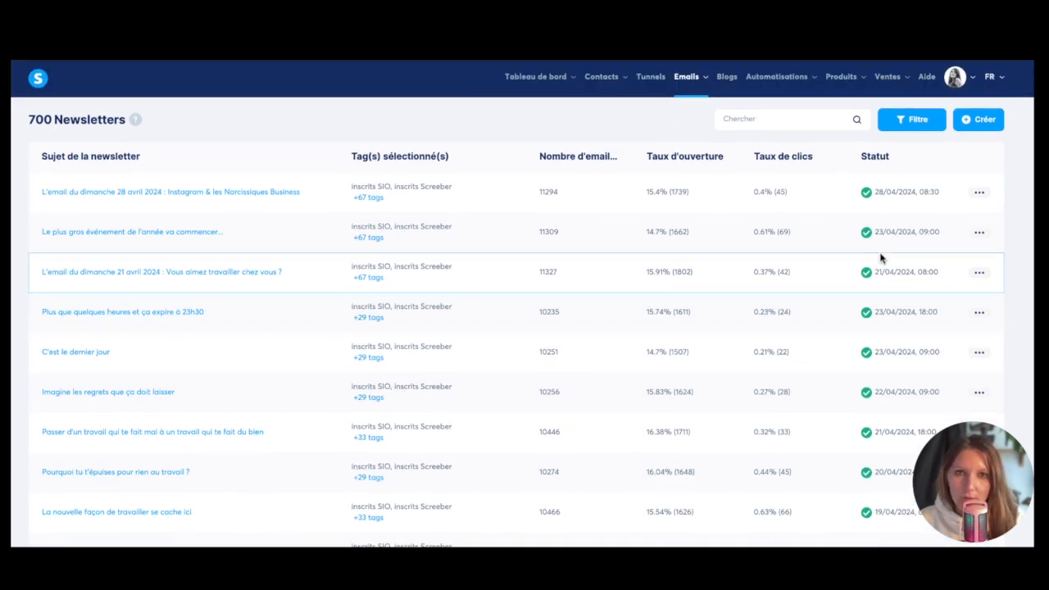
Create a newsletter with the subject "EMAIL DU DIMANCHE" using the classic editor (Éditeur classique).
click(984, 121)
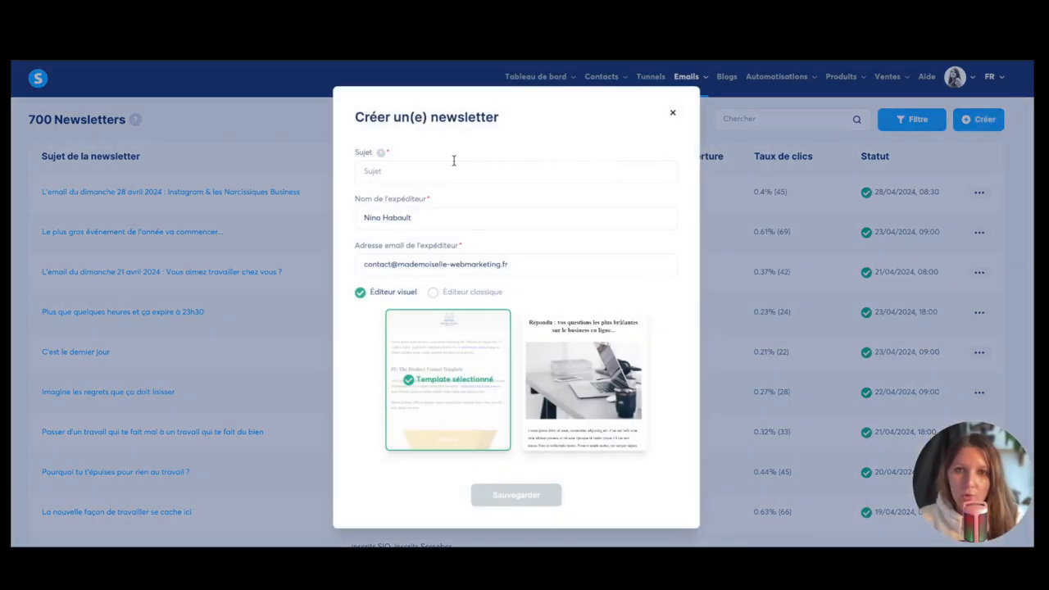
click(423, 169)
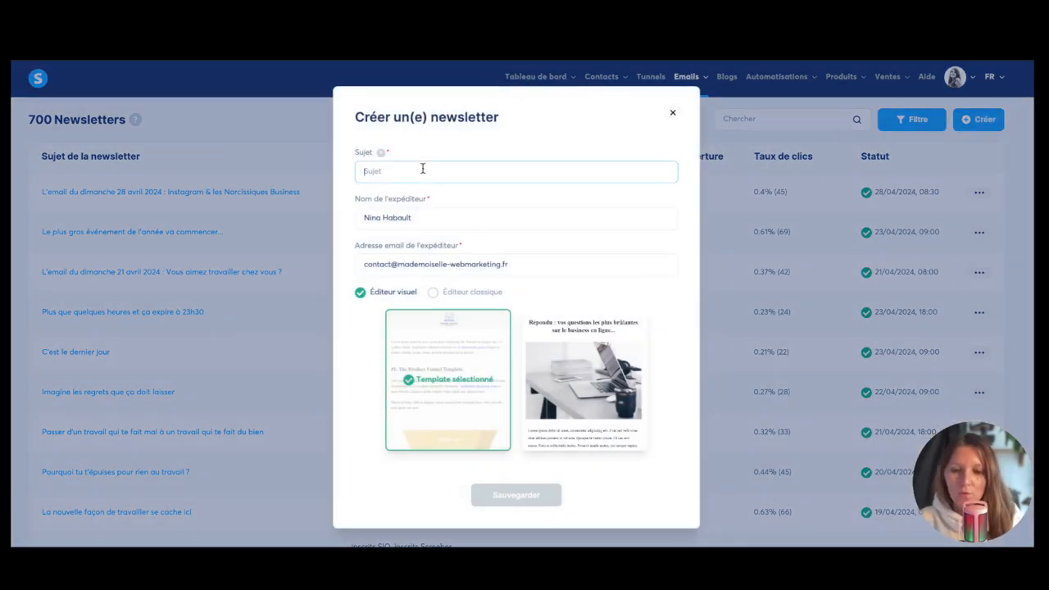
text(EMAIL DU DIMANCHE)
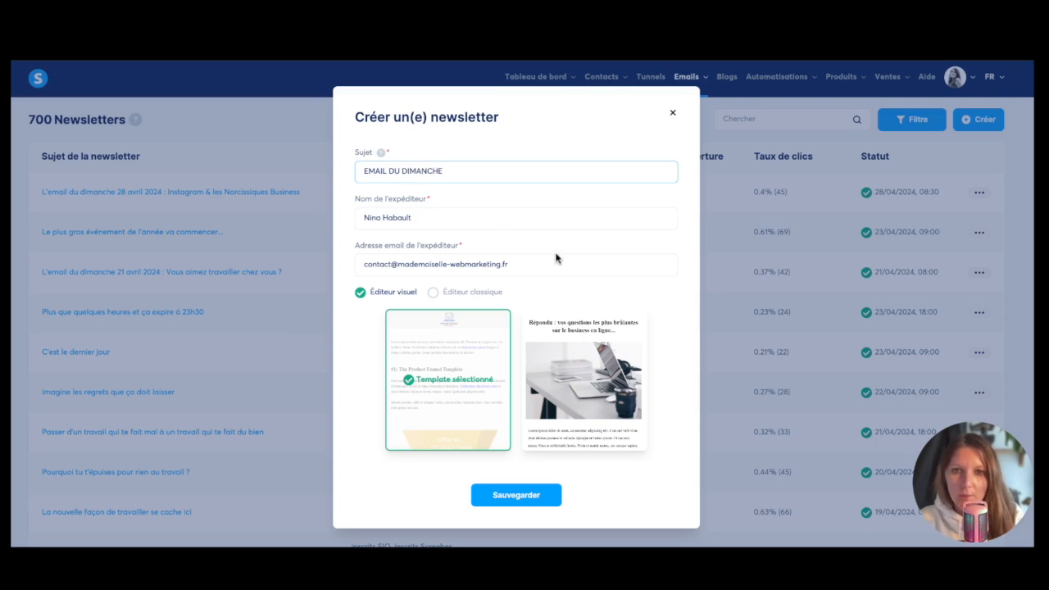
click(445, 293)
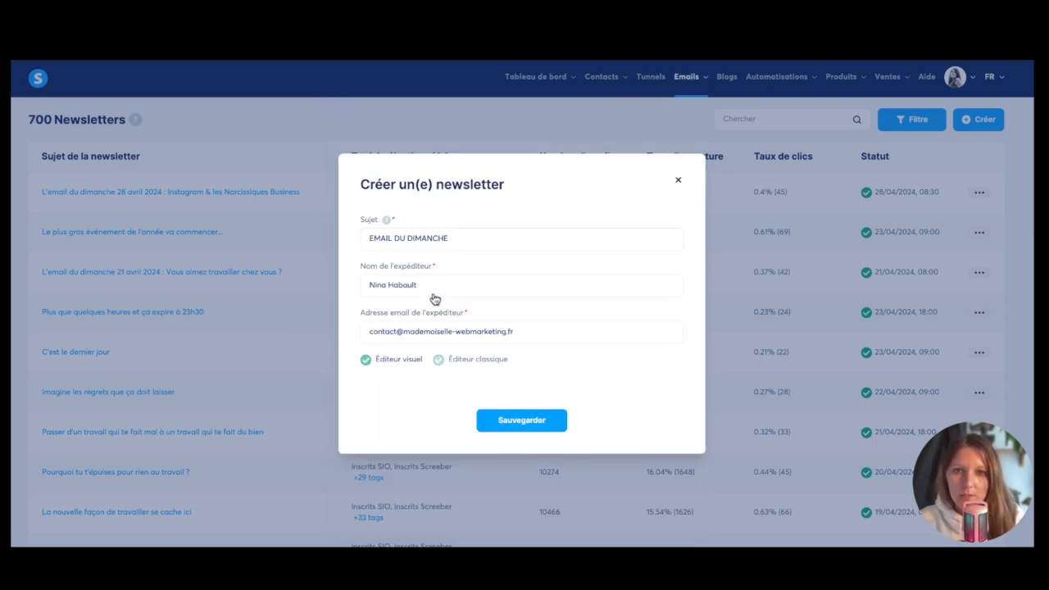
click(511, 422)
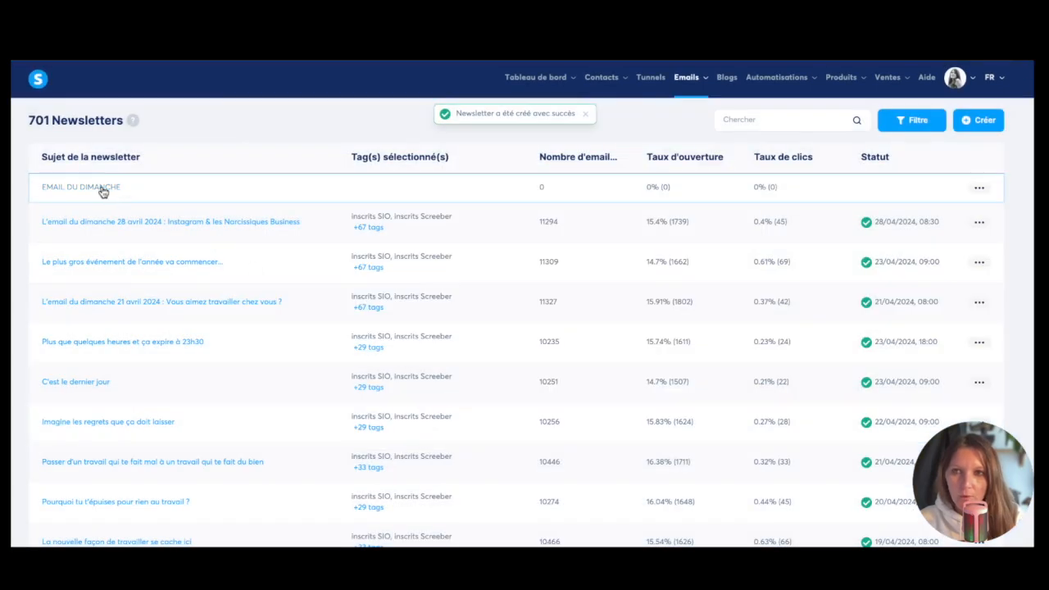
Open the "EMAIL DU DIMANCHE" newsletter and write "DNDNKDNKZNEDKZNNKDKZD" as its body.
click(102, 190)
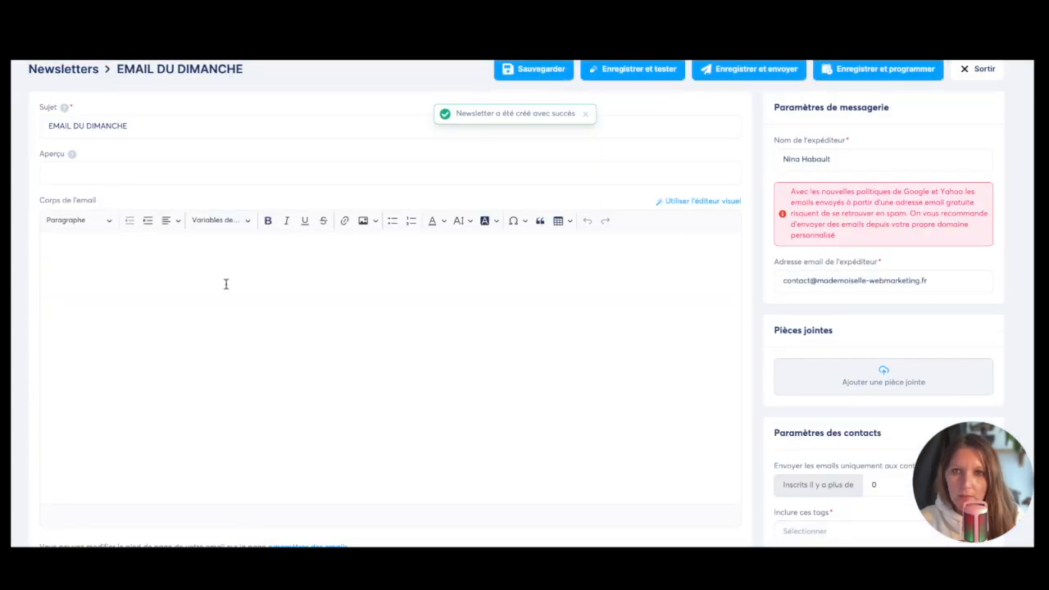
click(224, 283)
text(DNDNKDNKZNEDKZNNKDKZD)
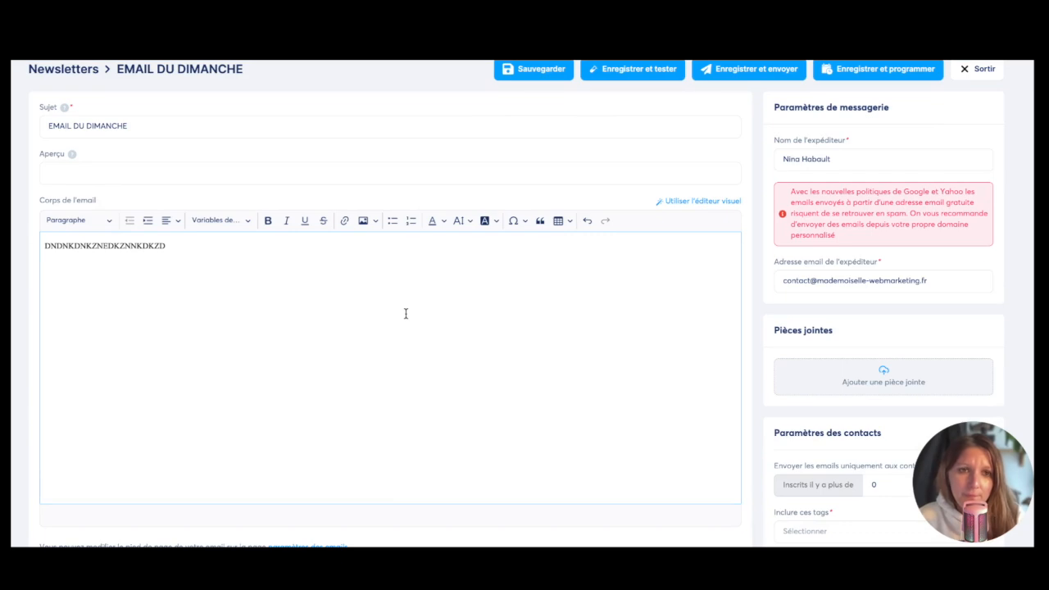
Exclude contacts with the tag "Client slow business" from the newsletter's recipients.
scroll(404, 313, down, 5)
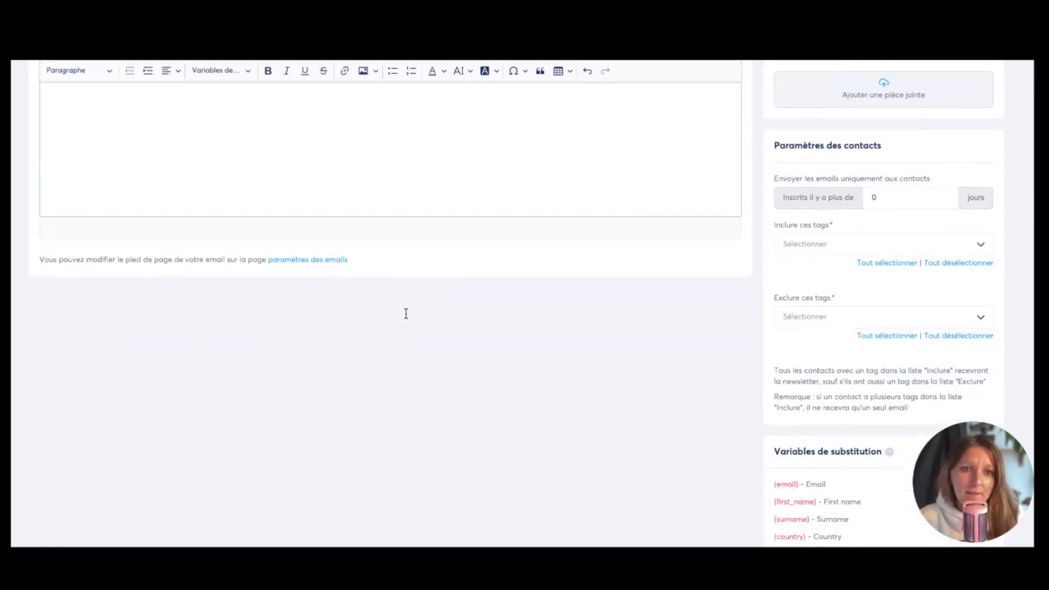
scroll(517, 305, down, 1)
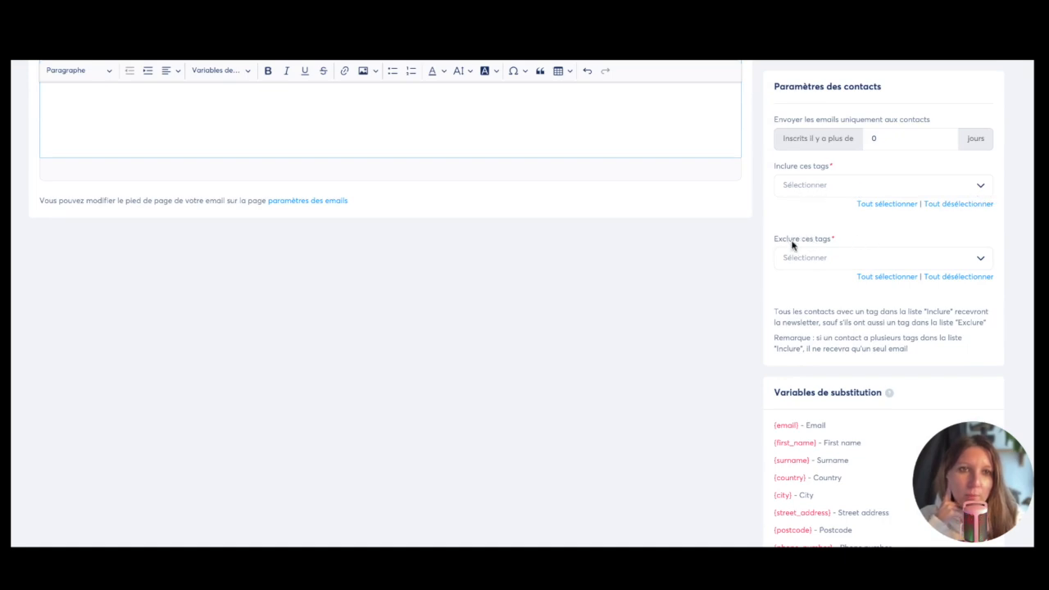
click(981, 259)
scroll(860, 328, down, 2)
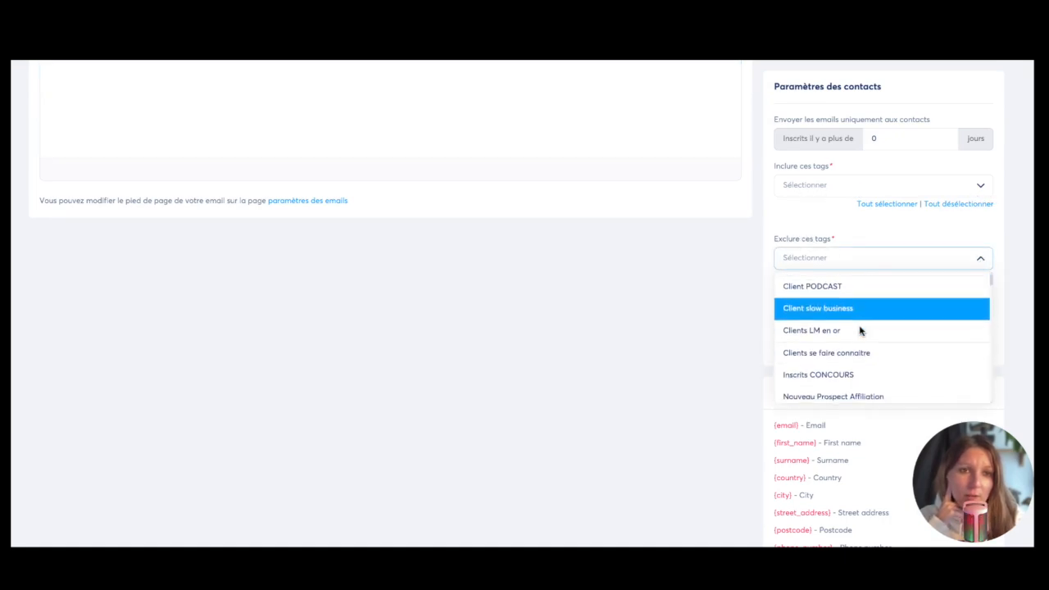
scroll(859, 328, up, 1)
click(857, 326)
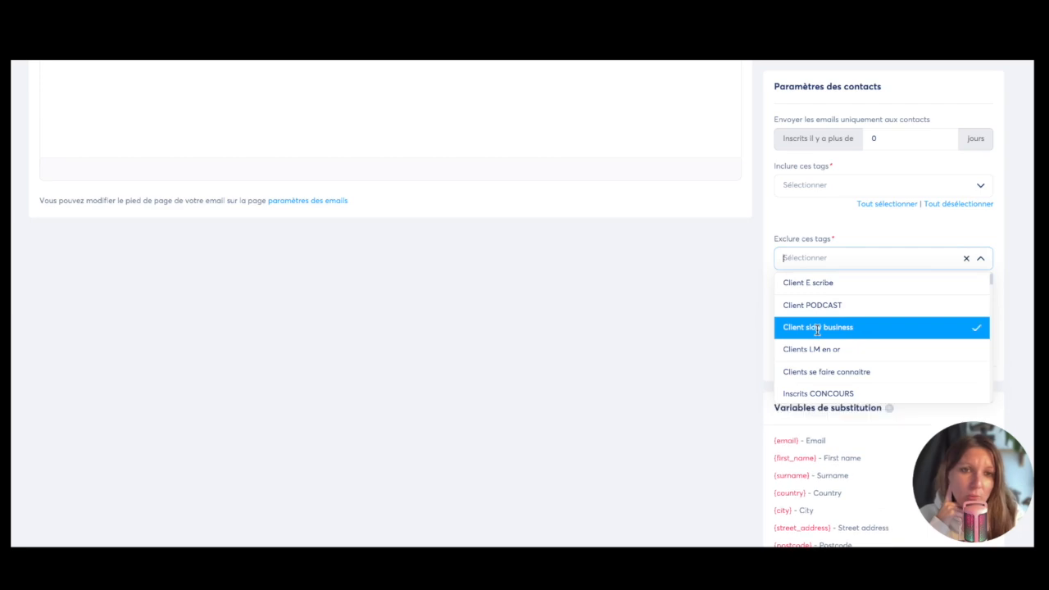
click(697, 312)
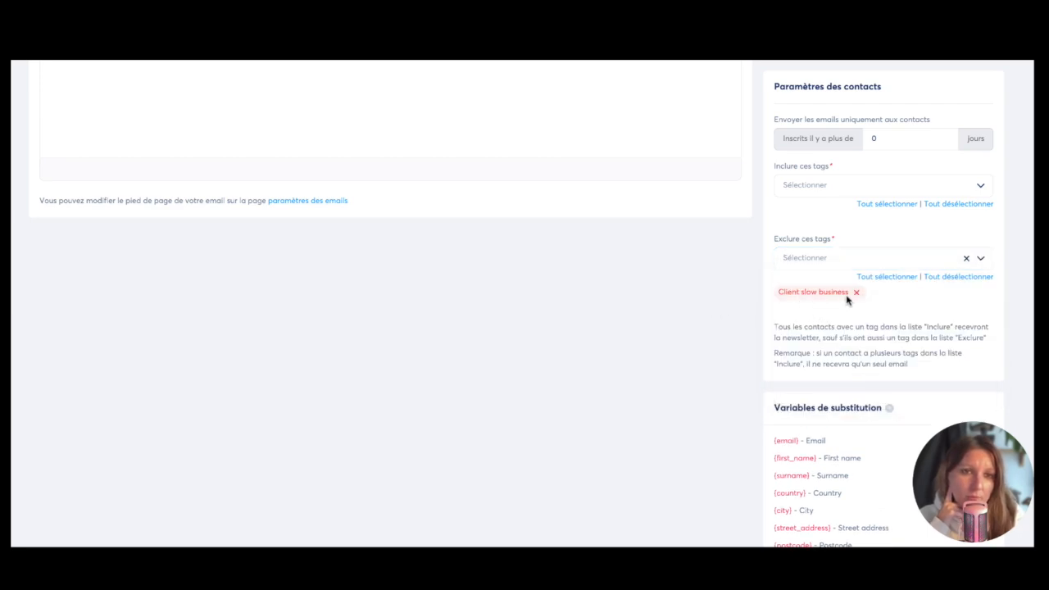
Review the newsletter's body, contact settings with included and excluded tags, and its saving, testing, sending and scheduling options.
scroll(735, 312, up, 2)
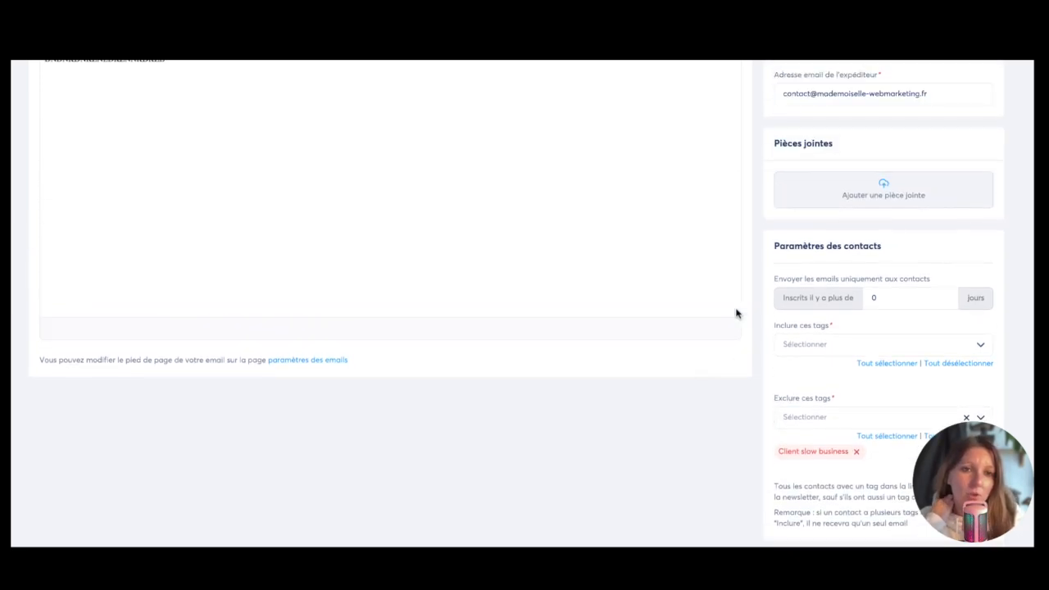
scroll(819, 315, down, 2)
scroll(684, 312, up, 2)
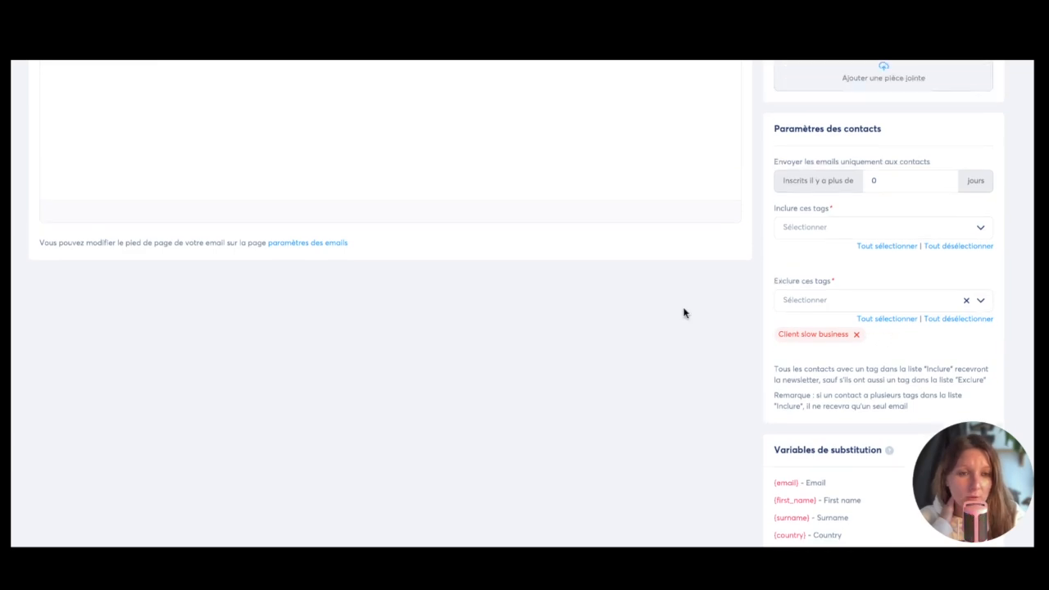
scroll(683, 312, down, 1)
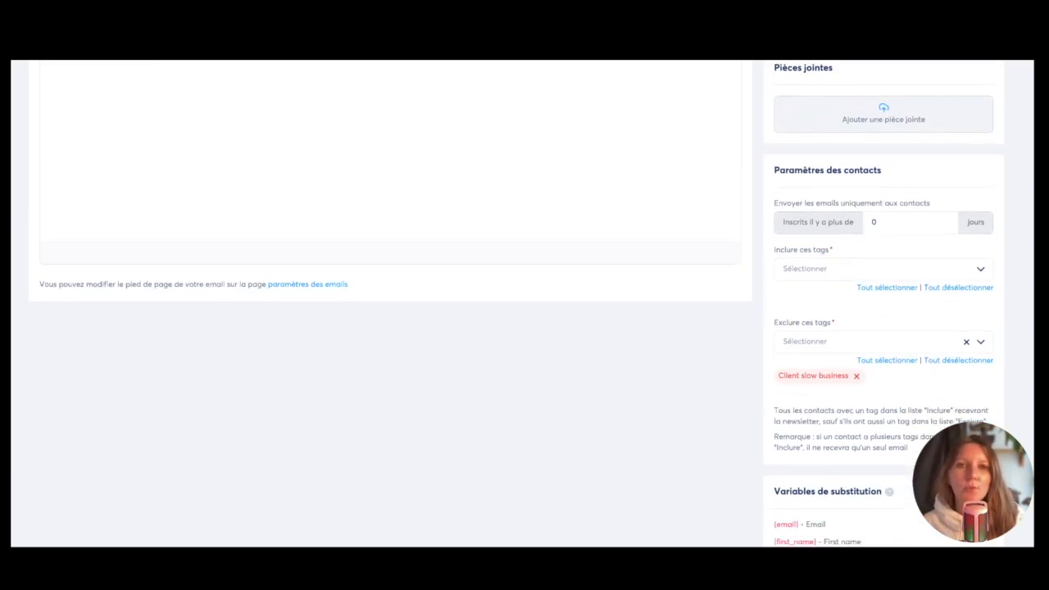
scroll(684, 311, up, 4)
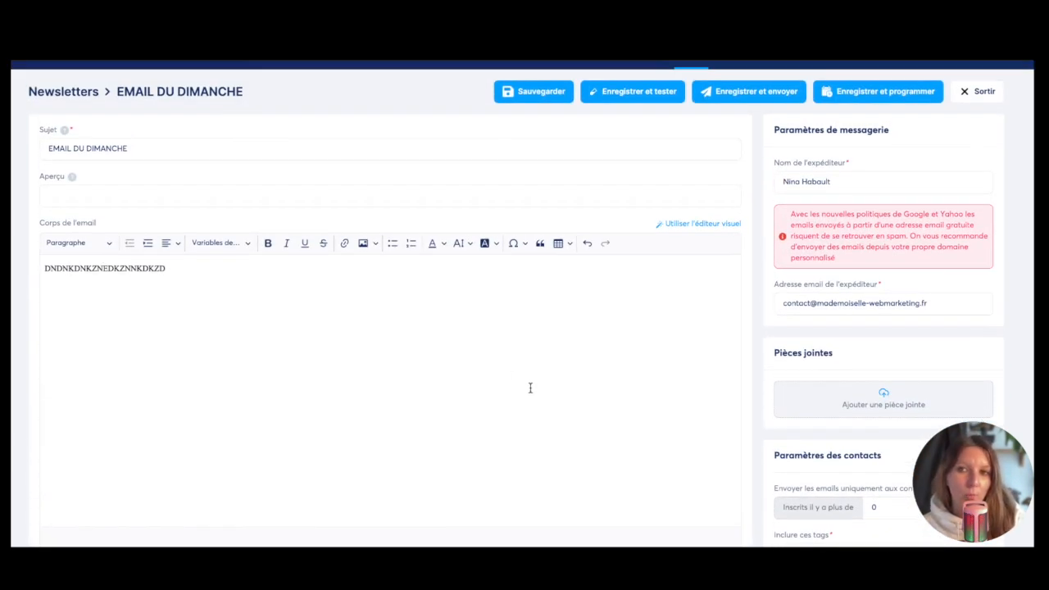
scroll(533, 390, down, 4)
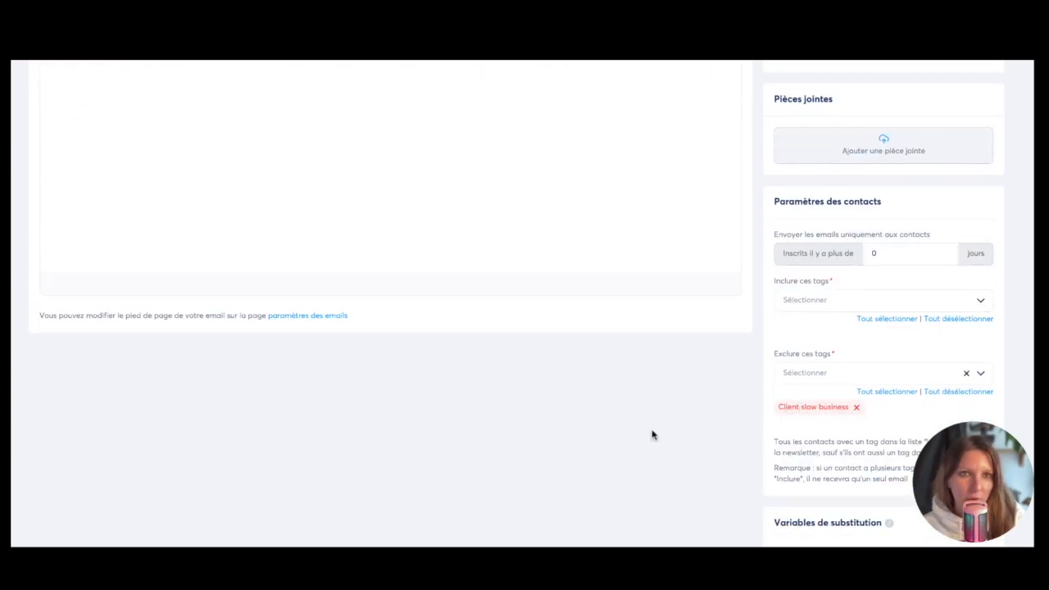
scroll(652, 435, up, 5)
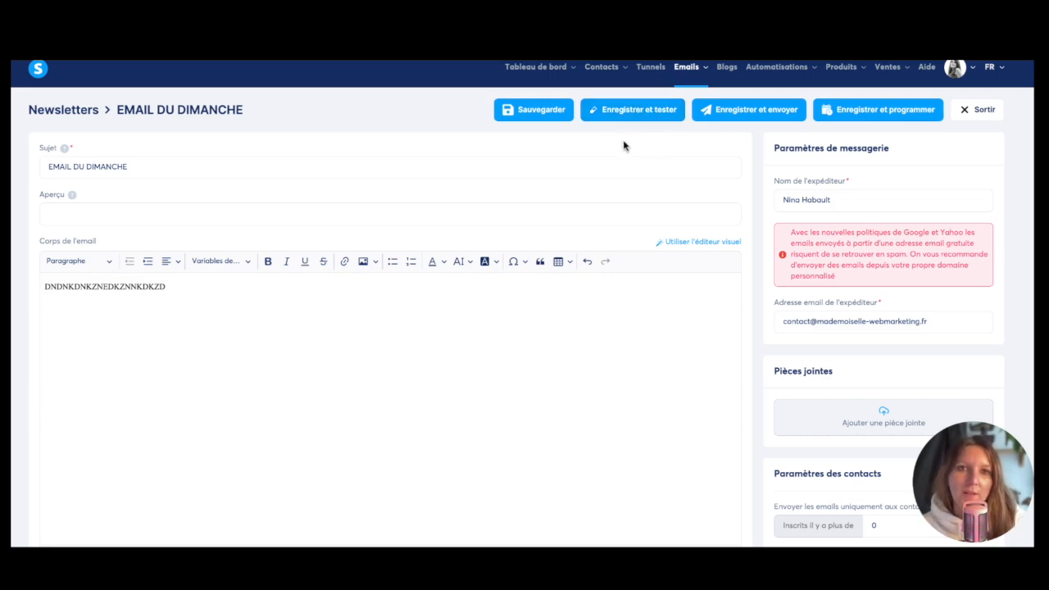
scroll(623, 146, up, 1)
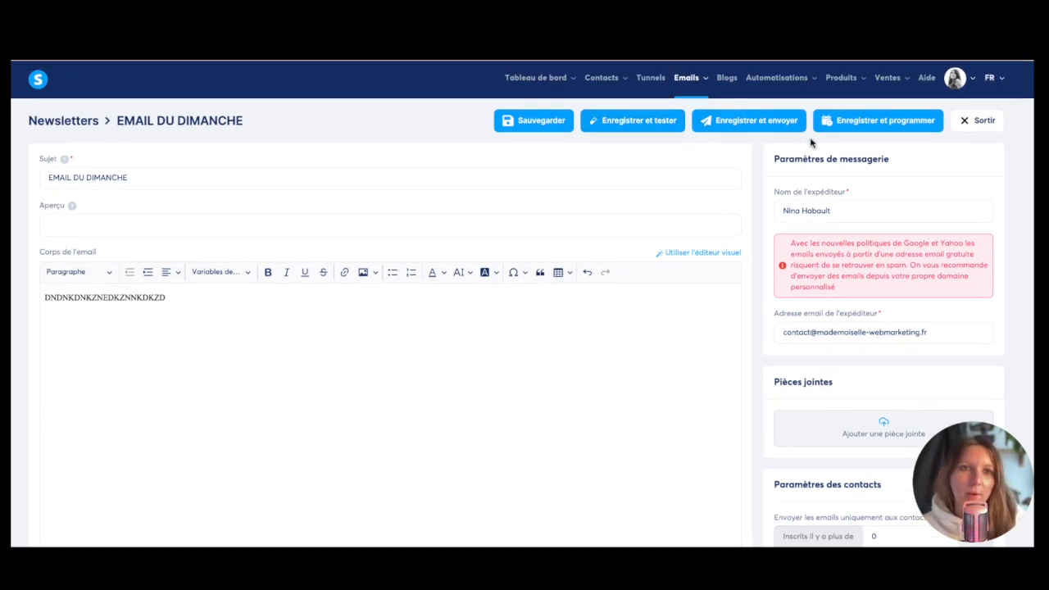
Try to save and schedule the newsletter, and select all tags for inclusion in its recipients.
click(869, 131)
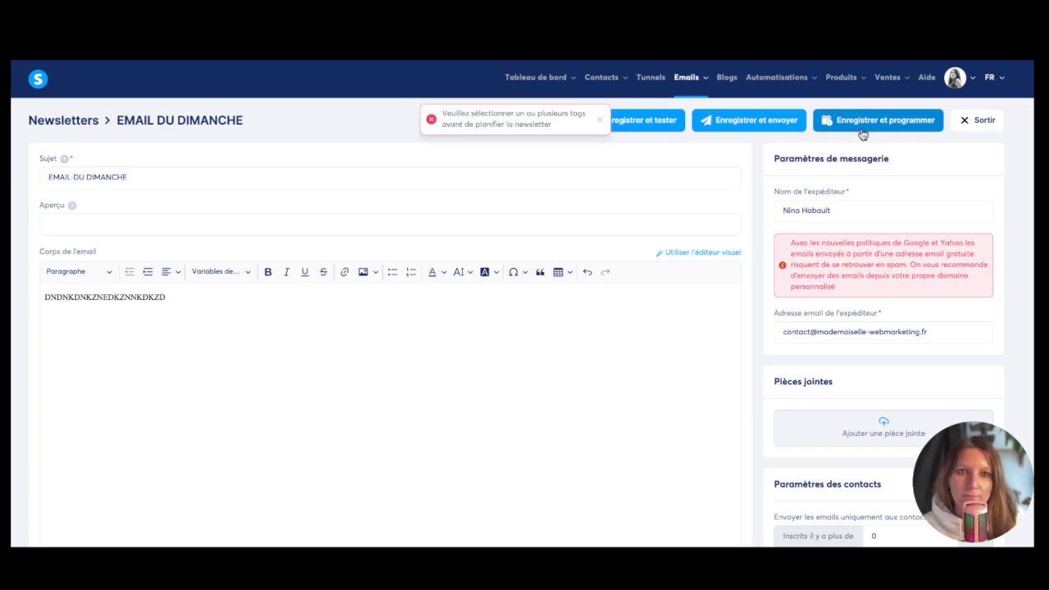
scroll(754, 293, down, 3)
click(878, 350)
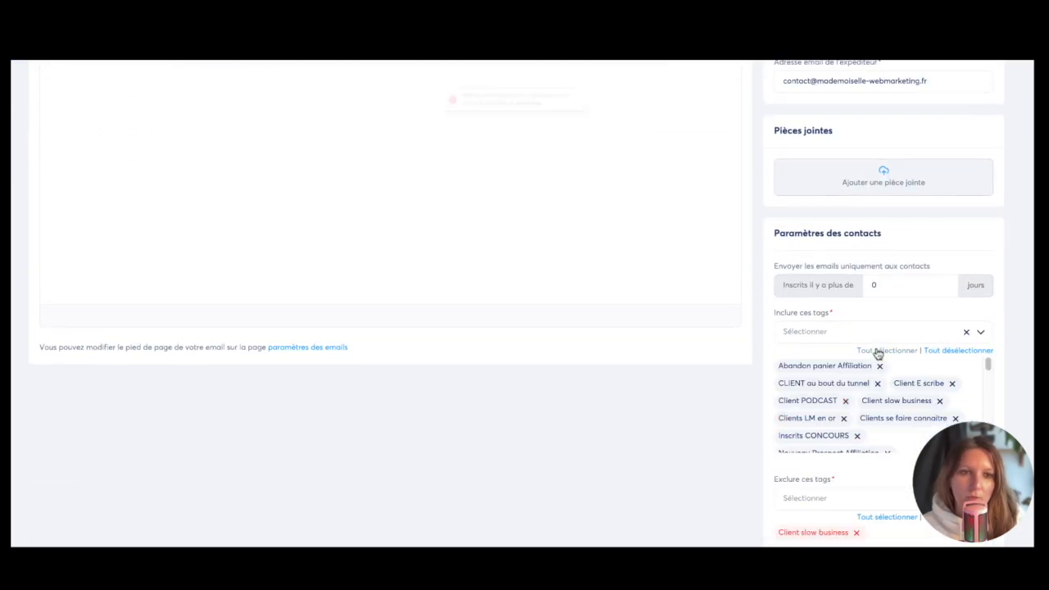
scroll(738, 286, up, 2)
scroll(744, 246, down, 3)
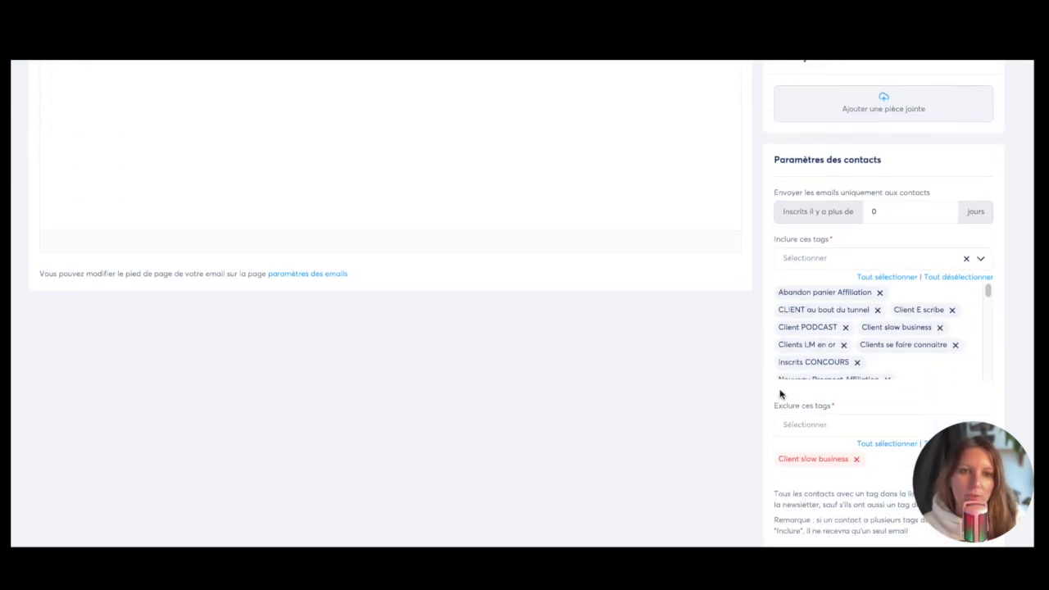
Open the save-and-schedule dialog of the "EMAIL DU DIMANCHE" newsletter and its date and time setting.
scroll(702, 222, up, 5)
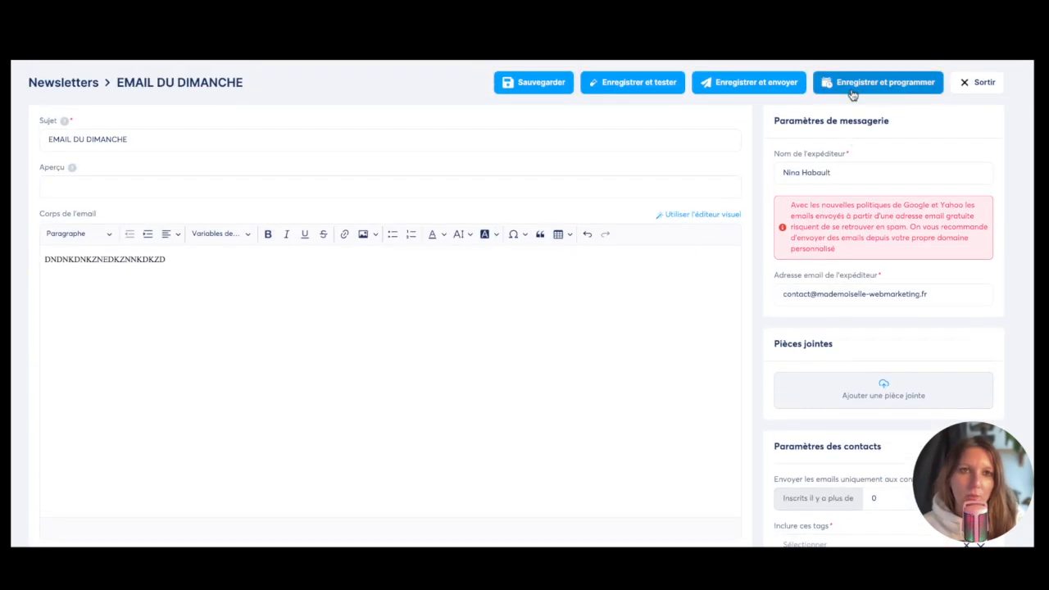
click(850, 90)
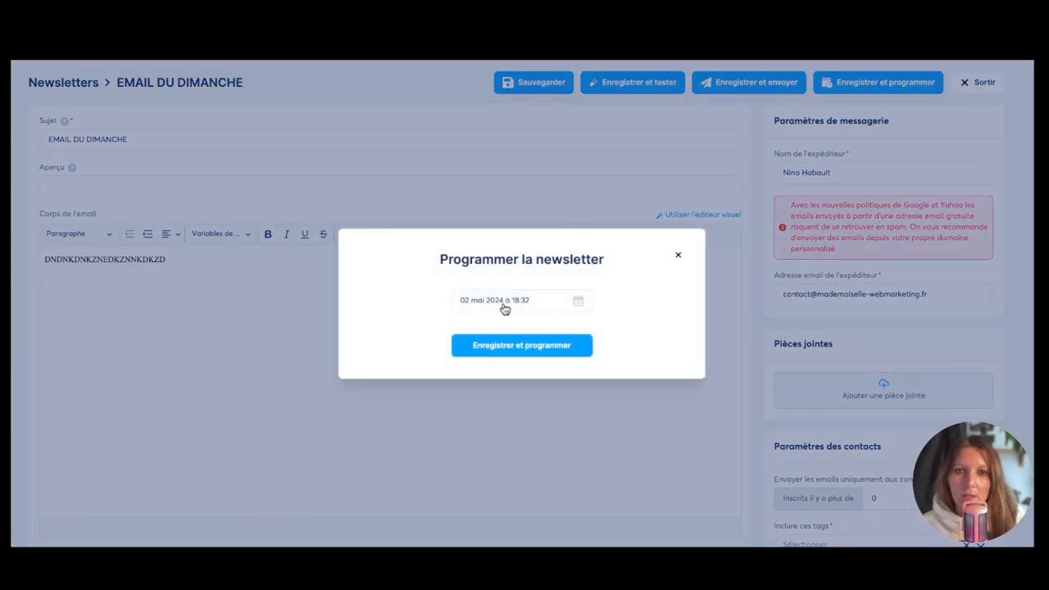
click(477, 305)
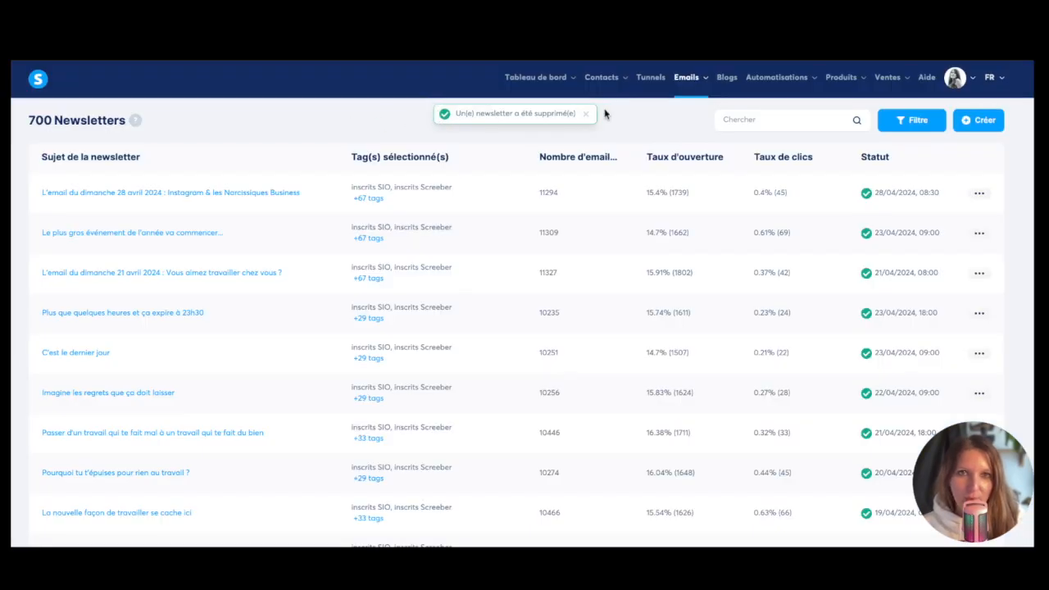
Open the contacts list and try out the "Activité email" filter, leaving it switched off.
mouse_move(691, 84)
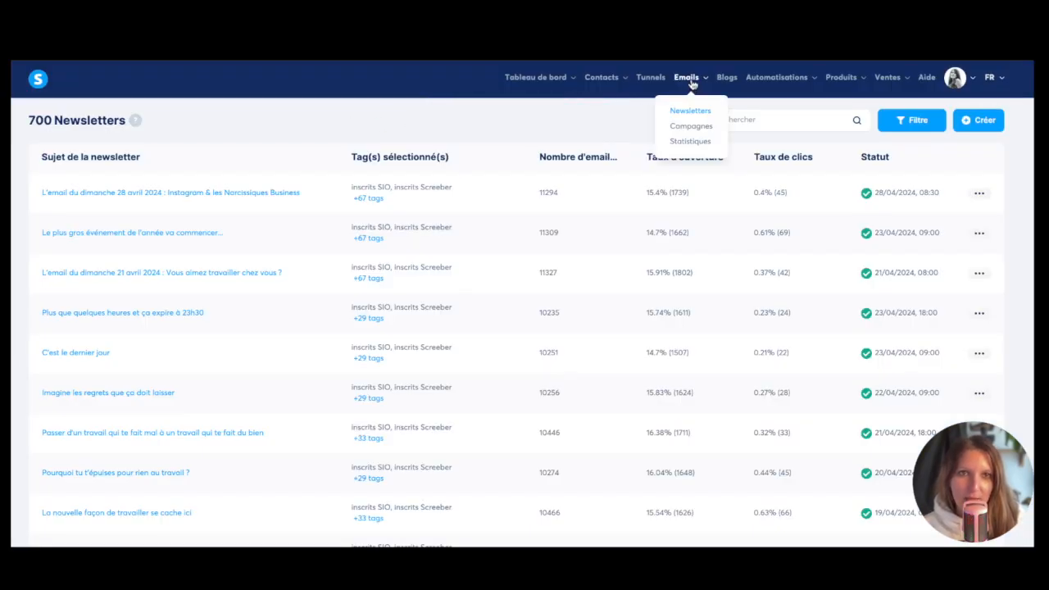
mouse_move(613, 84)
click(606, 113)
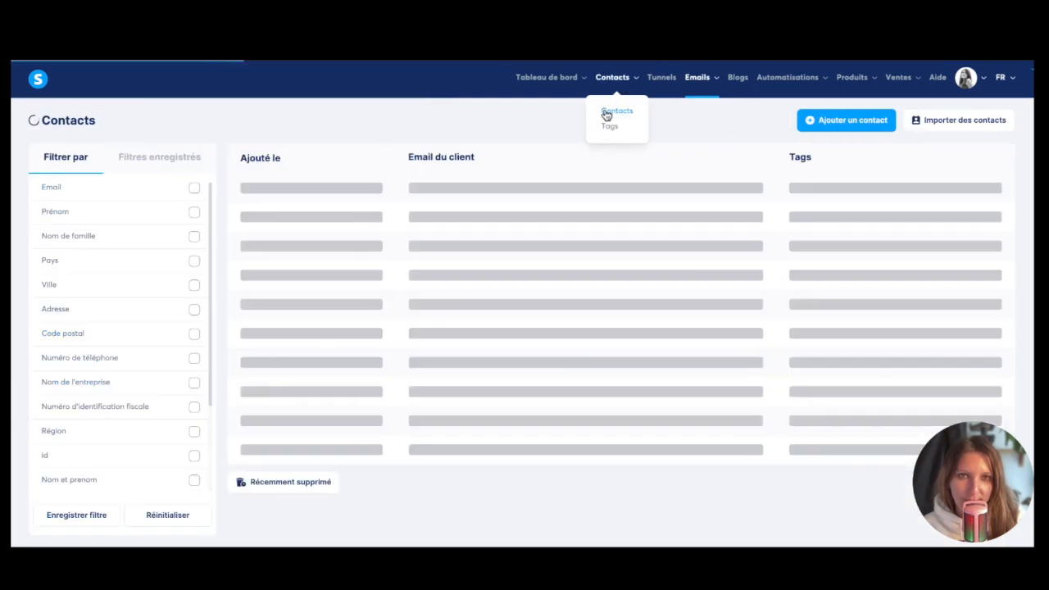
scroll(24, 402, down, 3)
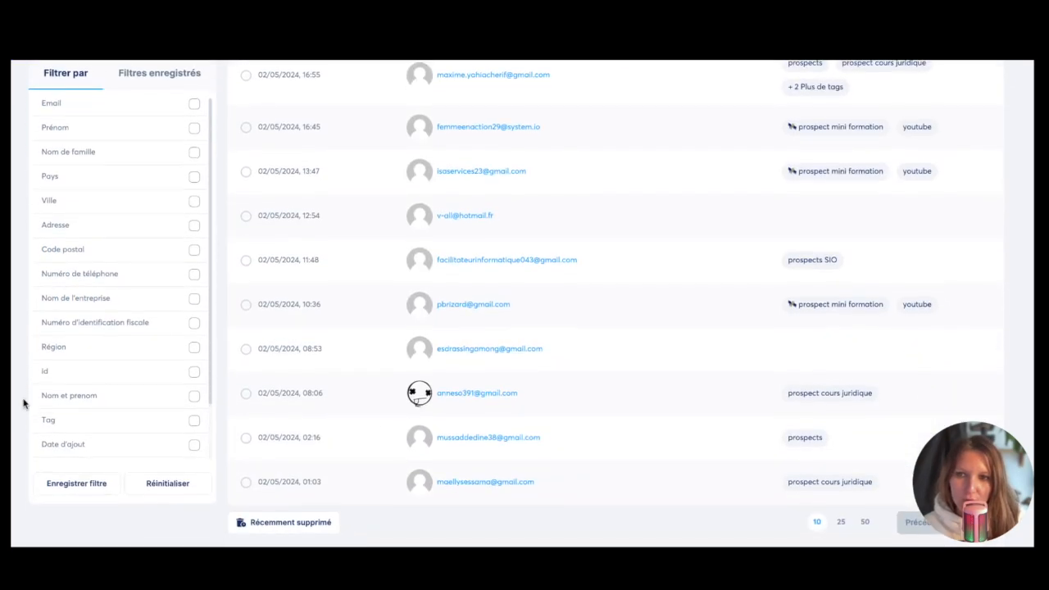
scroll(121, 371, down, 1)
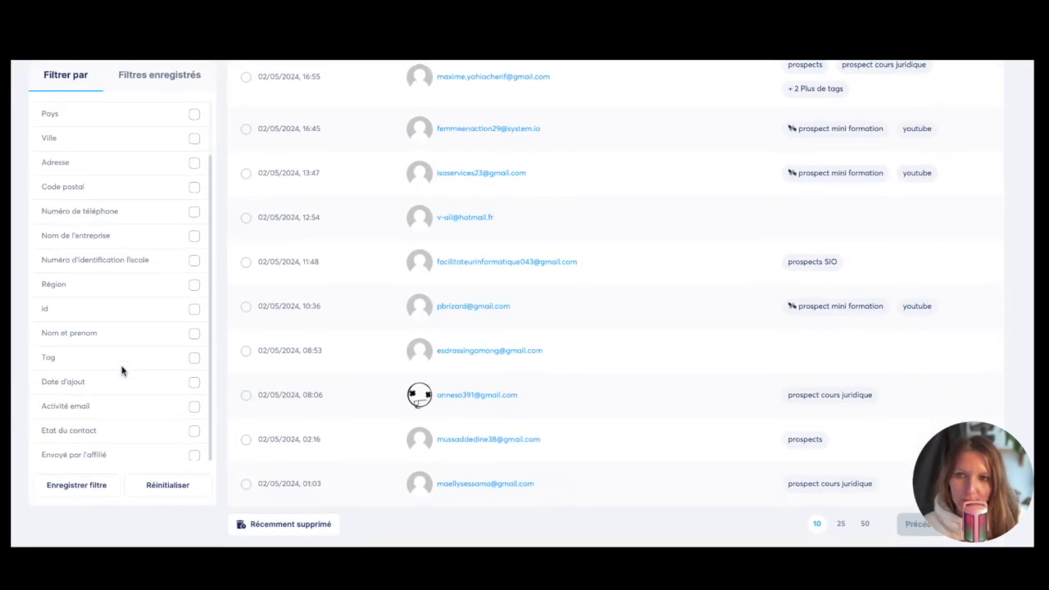
click(194, 409)
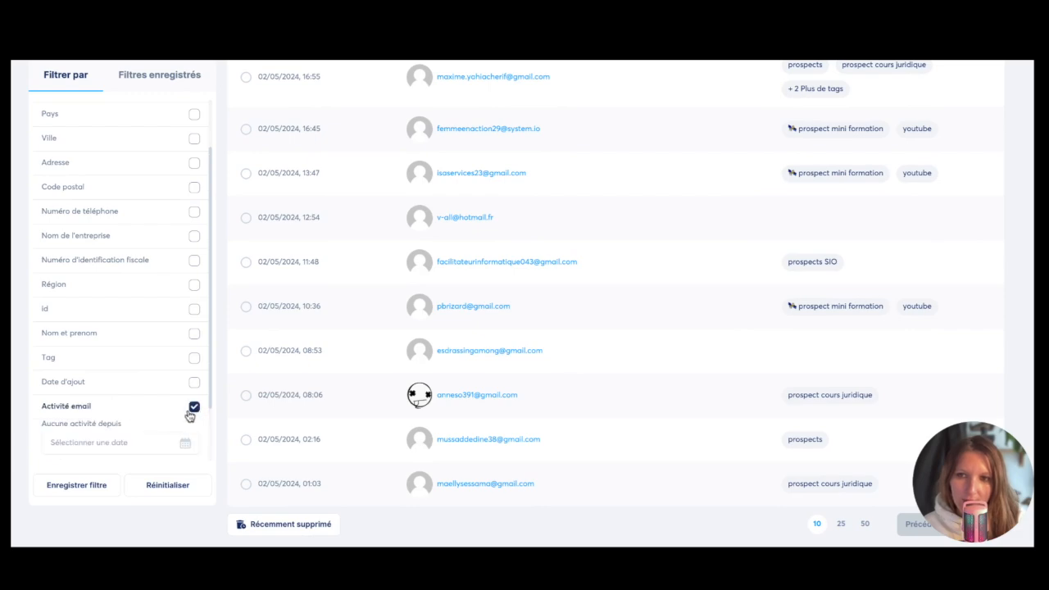
click(193, 410)
Filter the contacts by the contact state "Désinscrits".
click(195, 431)
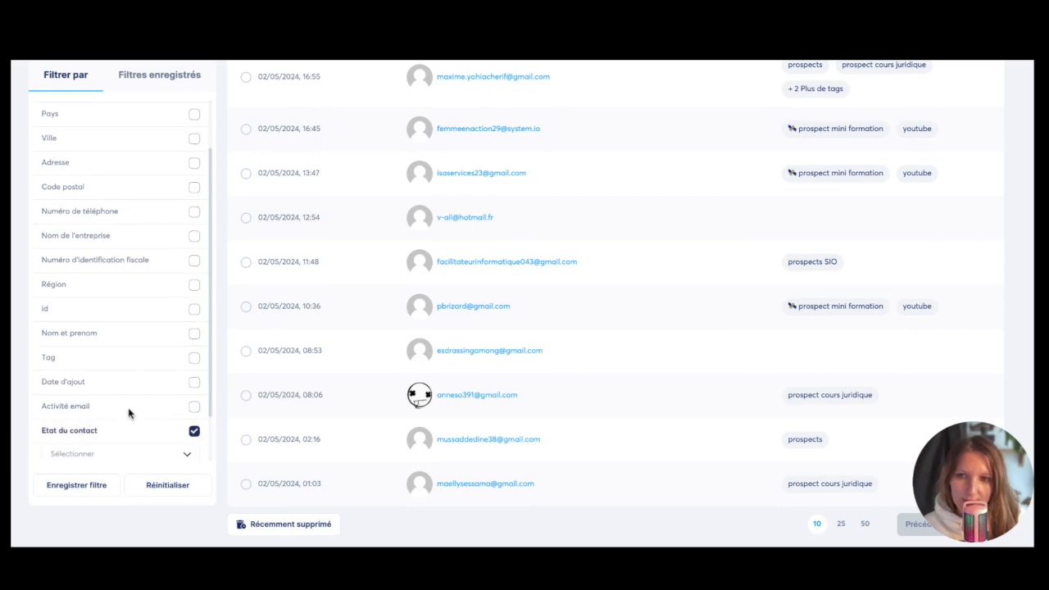
scroll(131, 413, down, 1)
click(185, 399)
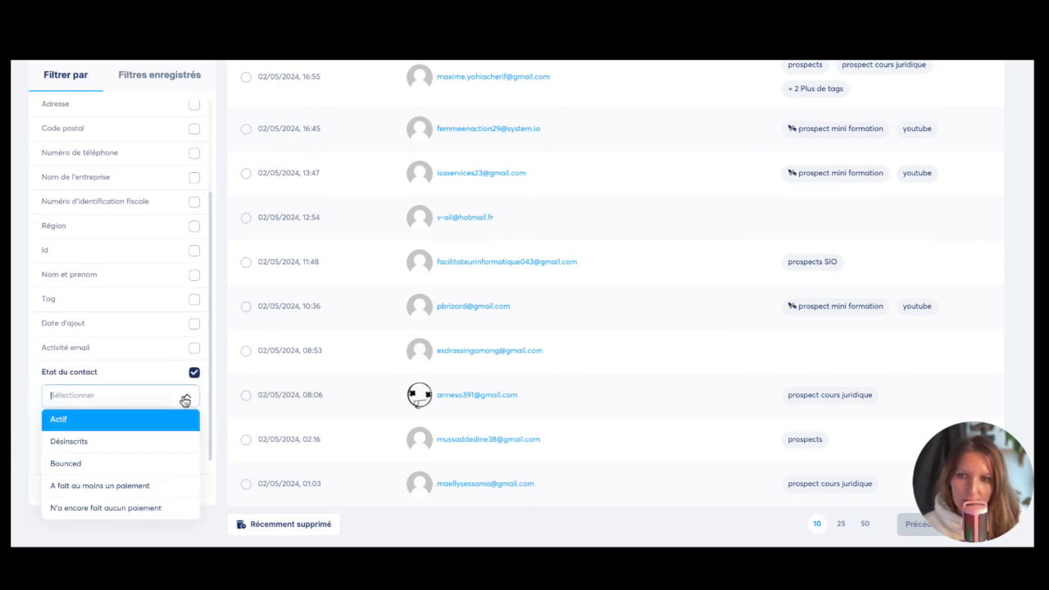
click(76, 442)
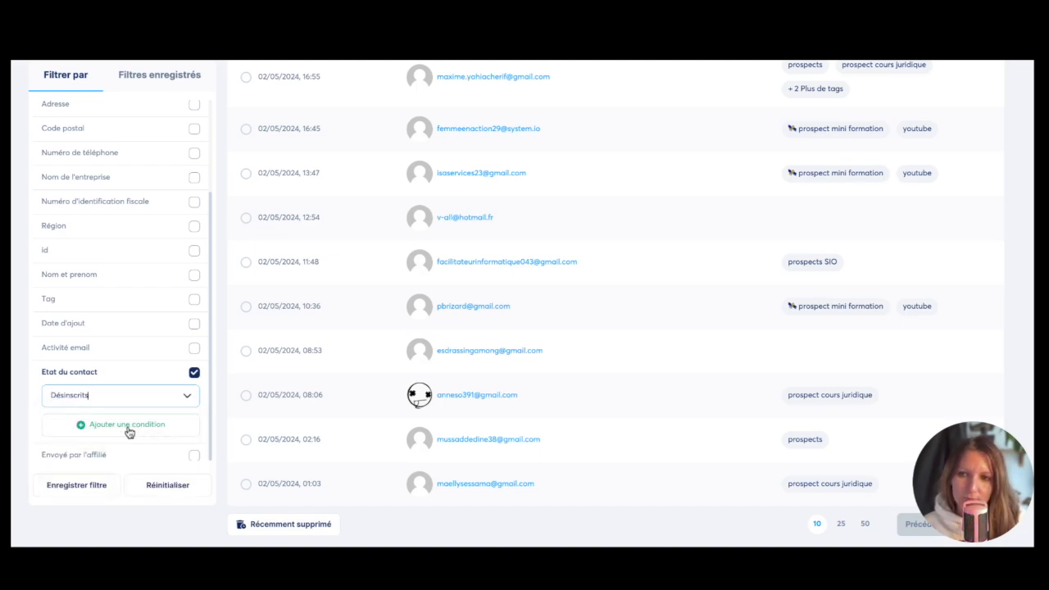
scroll(11, 305, up, 3)
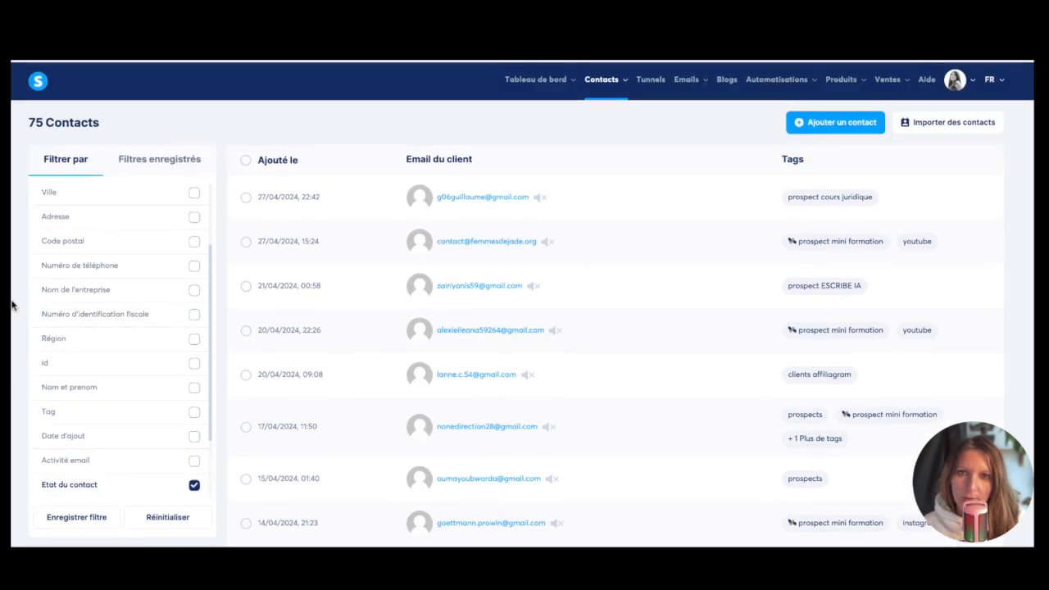
Select all unsubscribed contacts in the filtered list and confirm their permanent deletion.
click(246, 159)
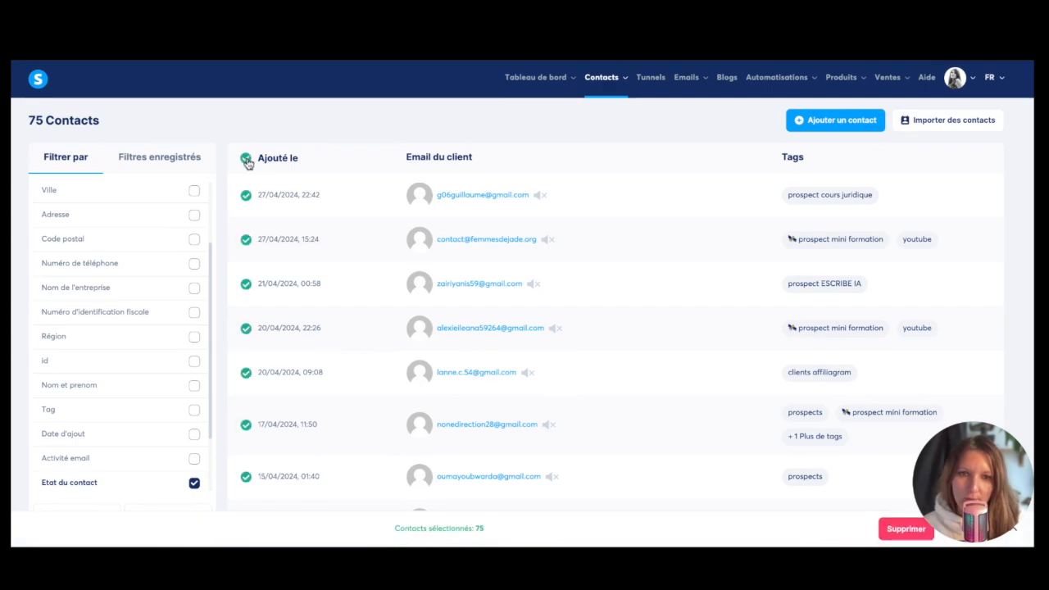
click(894, 532)
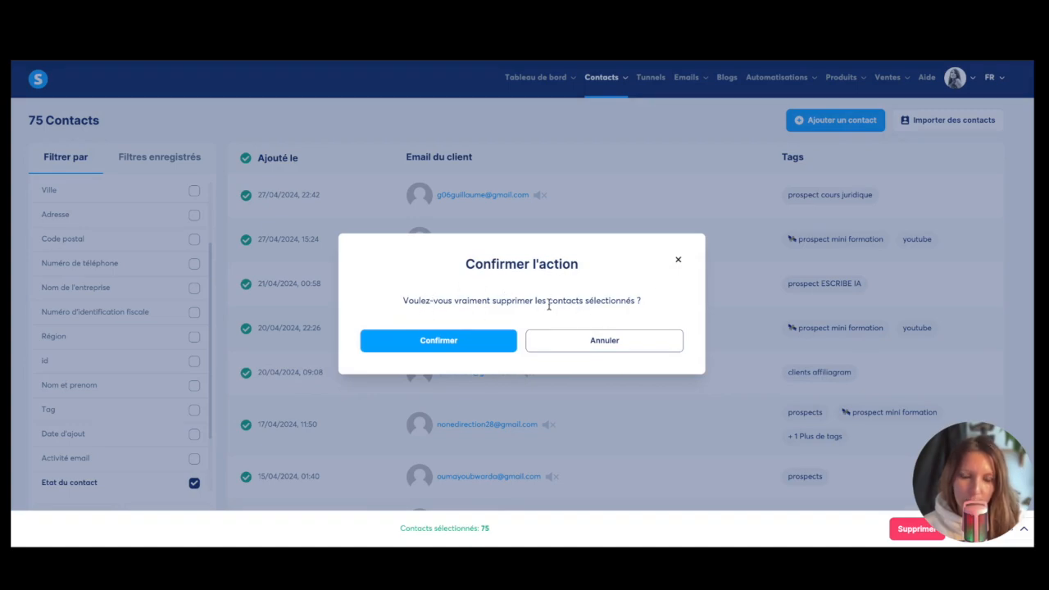
click(439, 342)
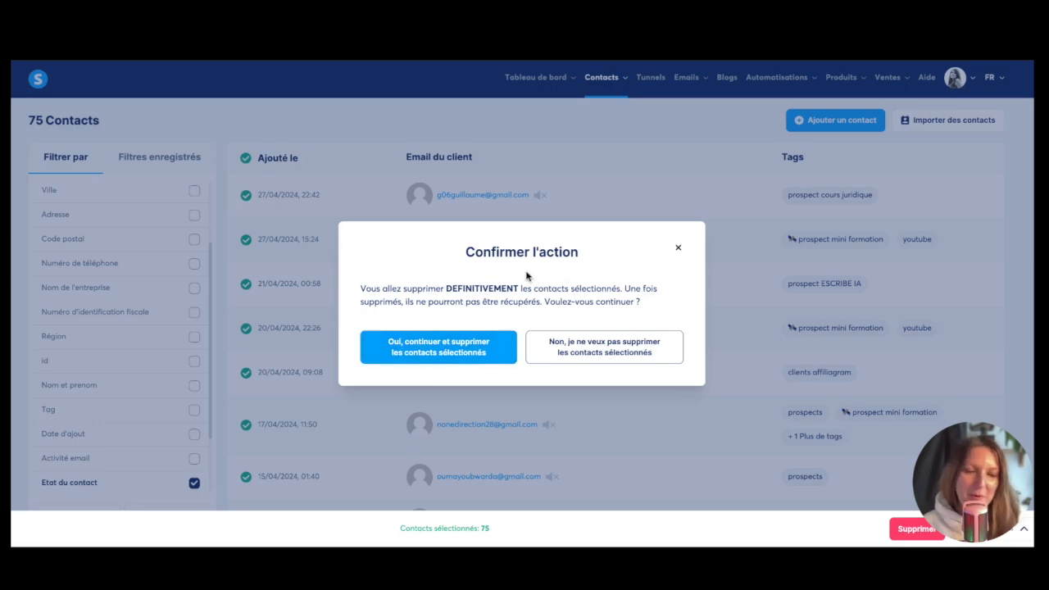
click(489, 356)
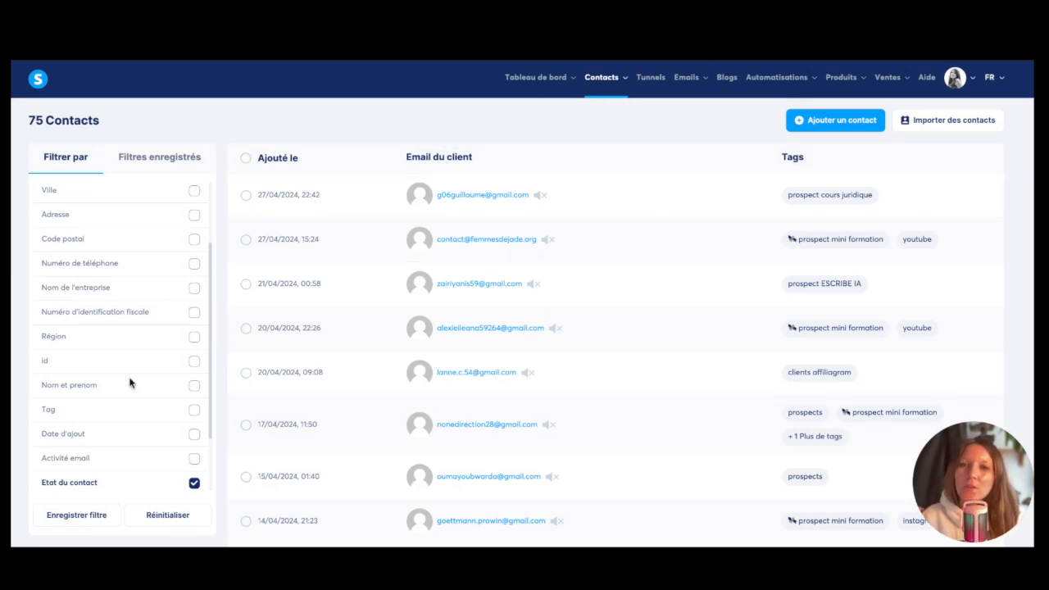
Remove the "Etat du contact" filter to list all contacts again.
scroll(123, 387, down, 2)
click(196, 403)
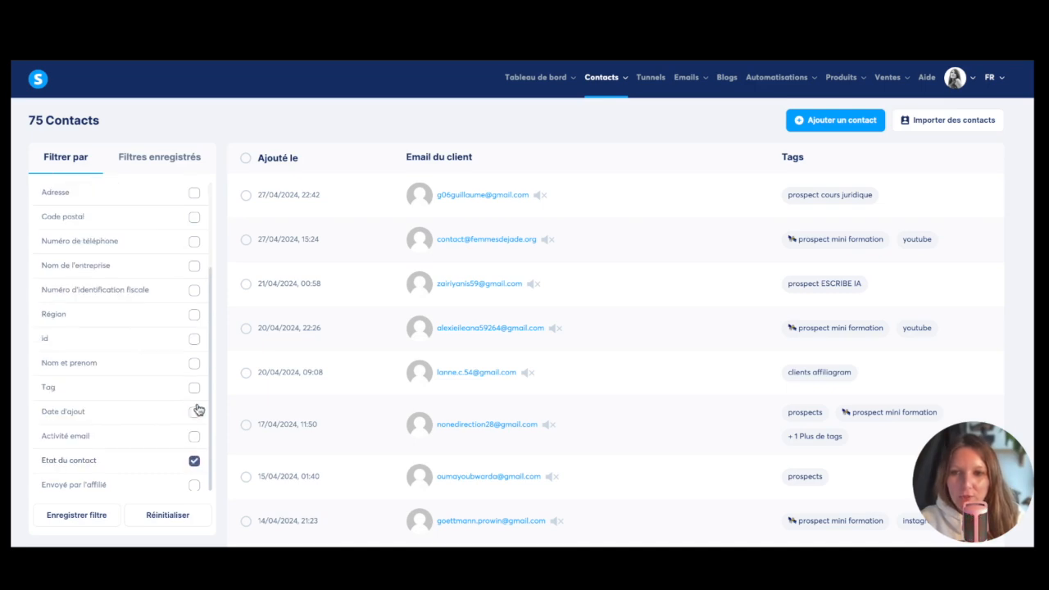
scroll(348, 203, up, 2)
mouse_move(600, 86)
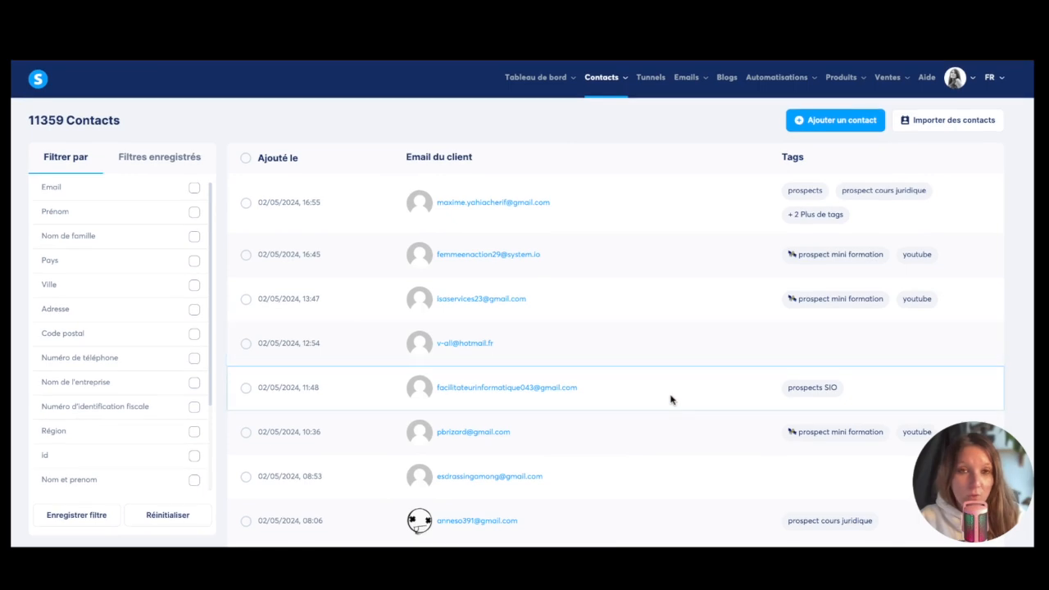
scroll(671, 399, down, 1)
scroll(673, 400, up, 1)
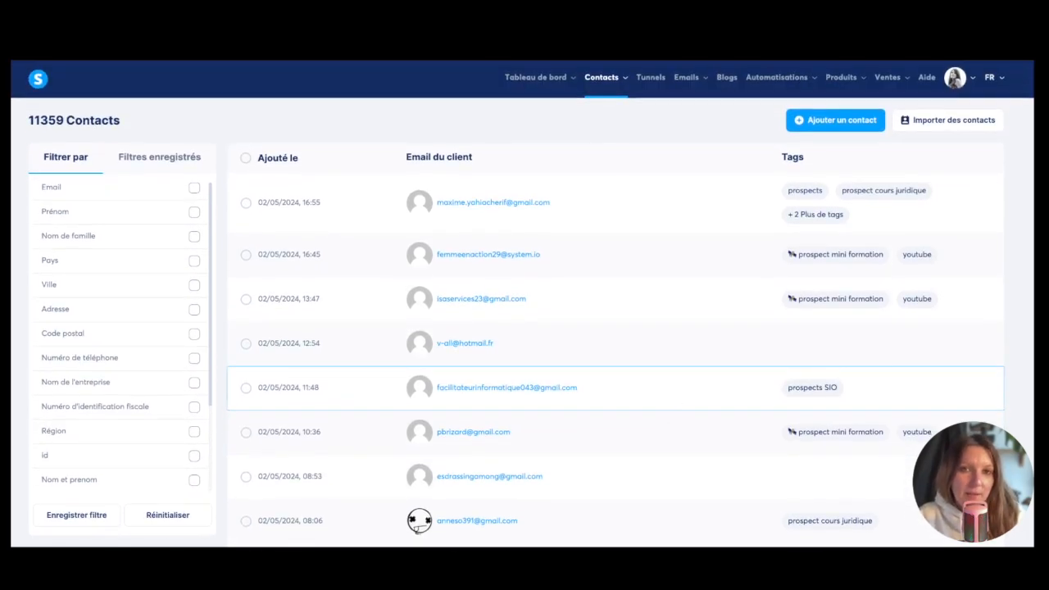
Open the sent newsletter "L'email du dimanche 28 avril 2024 : Instagram & les Narcissiques Business" and examine its layout, sections and footer.
mouse_move(693, 82)
click(689, 113)
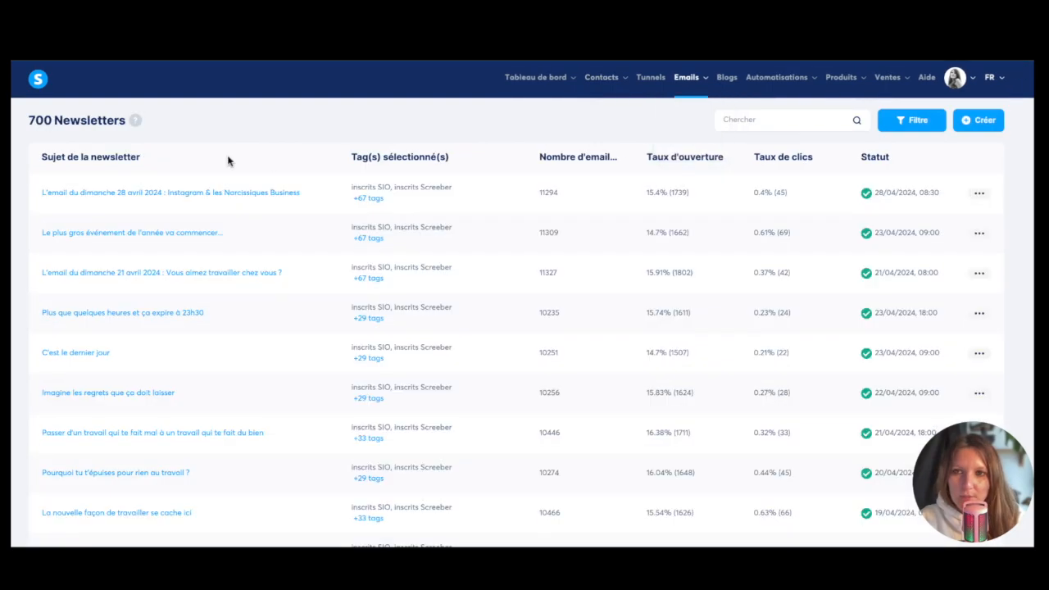
click(156, 195)
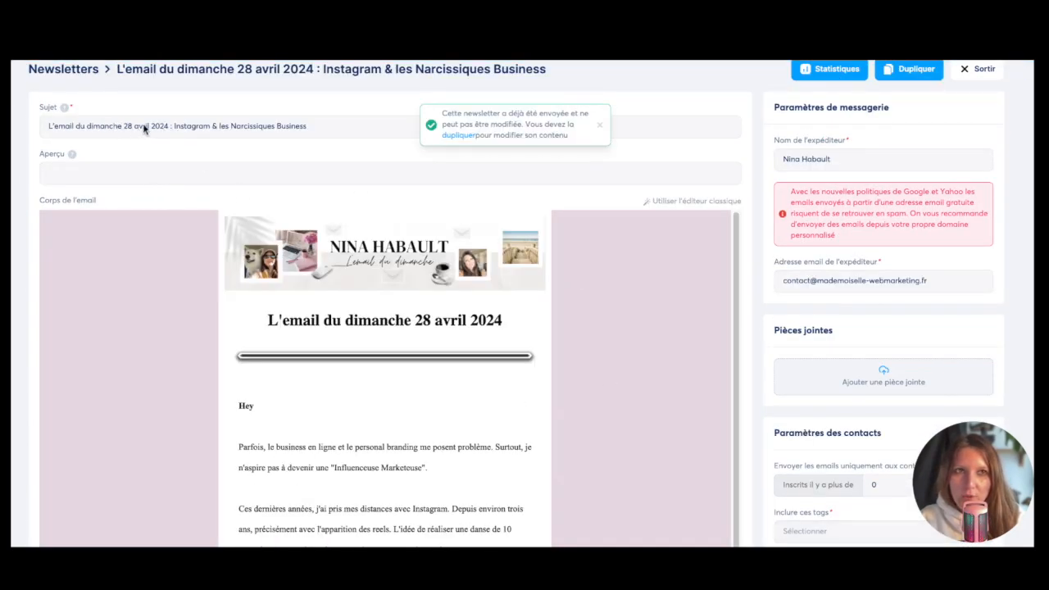
scroll(165, 354, down, 15)
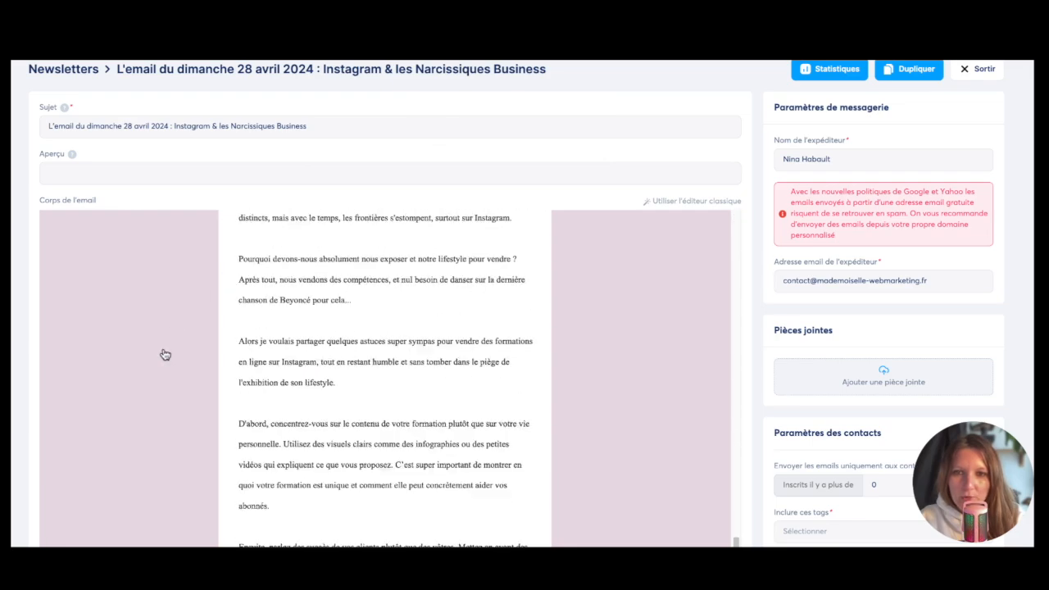
scroll(165, 354, down, 10)
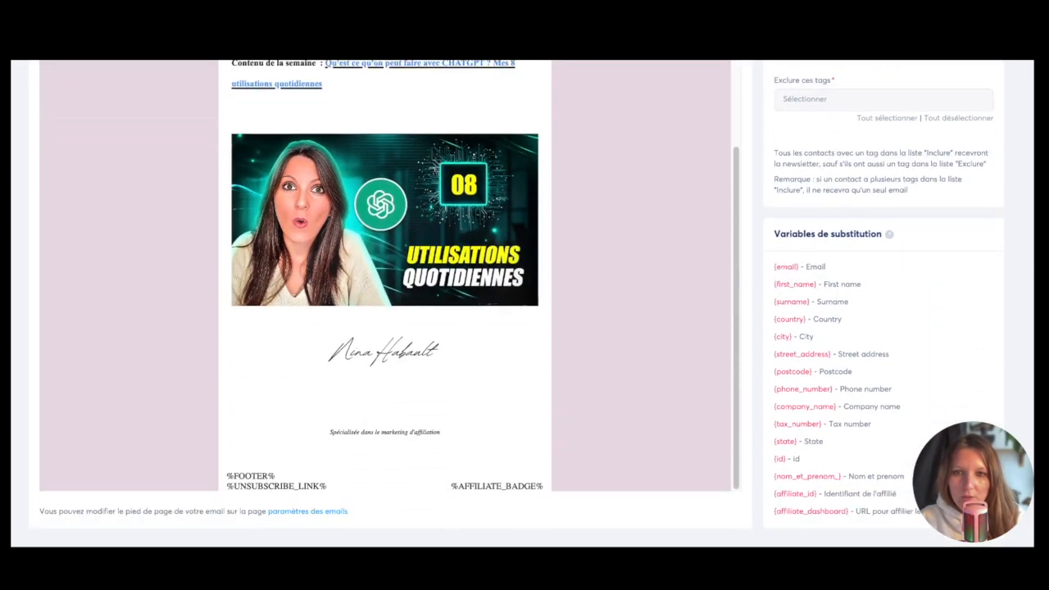
scroll(187, 371, down, 3)
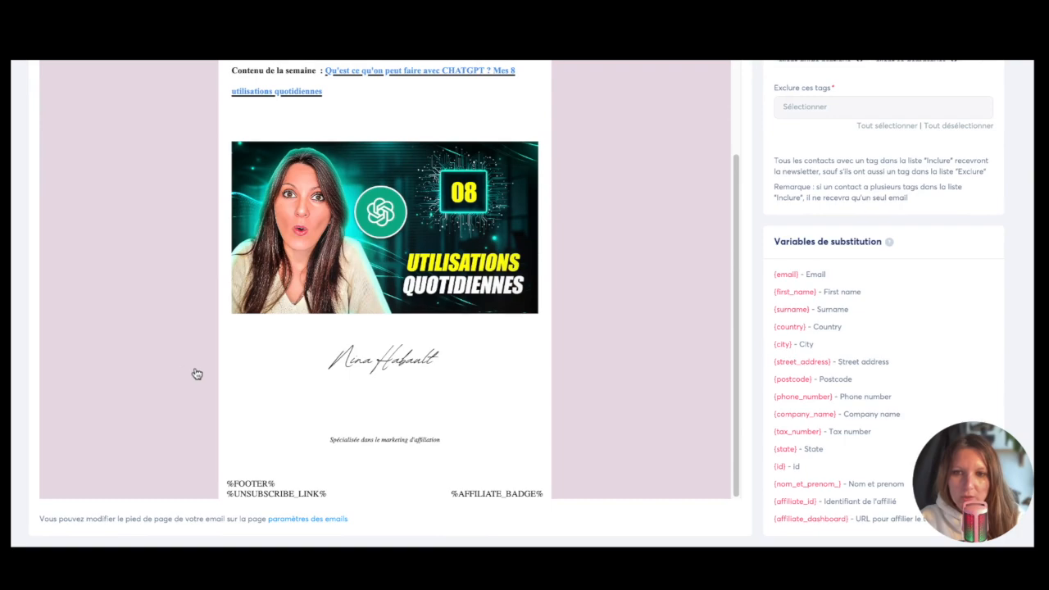
scroll(187, 371, up, 3)
scroll(187, 371, down, 3)
scroll(387, 454, up, 10)
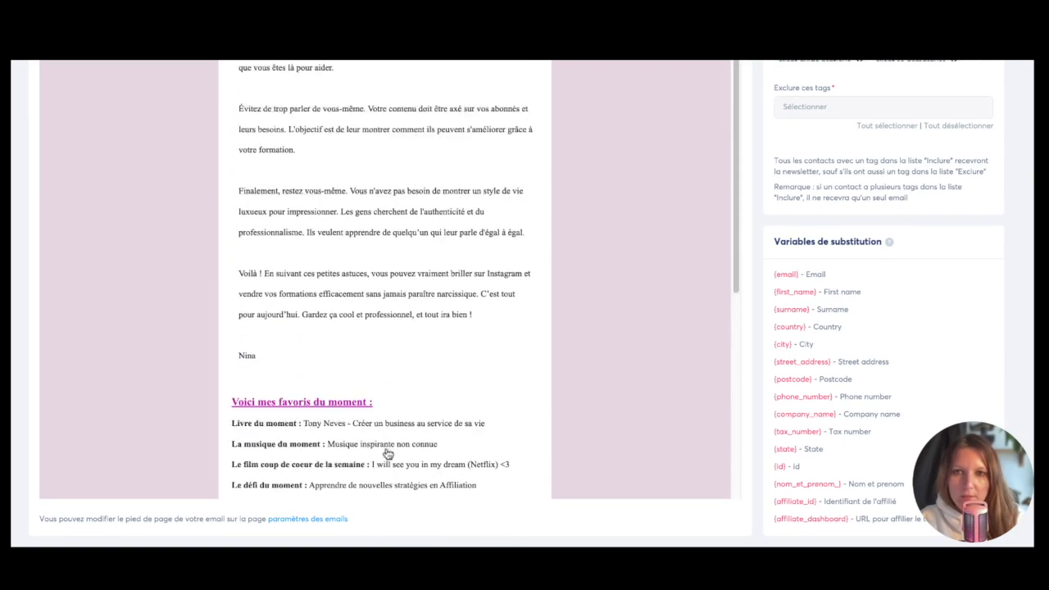
scroll(387, 453, up, 10)
Open the email statistics and examine the sending, opening, spam and bounce charts and the per-newsletter table.
mouse_move(695, 85)
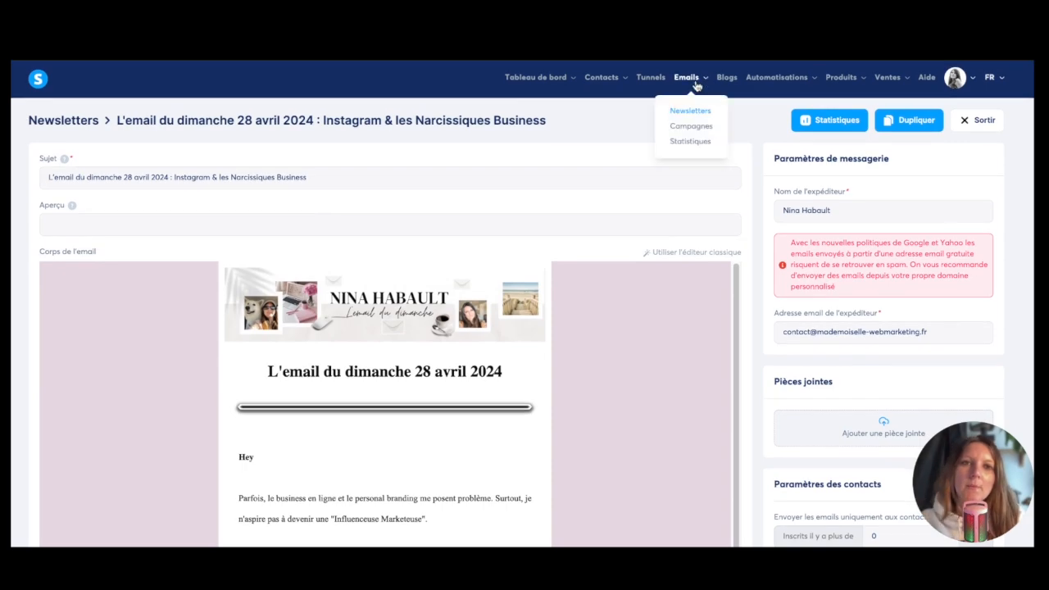
click(688, 142)
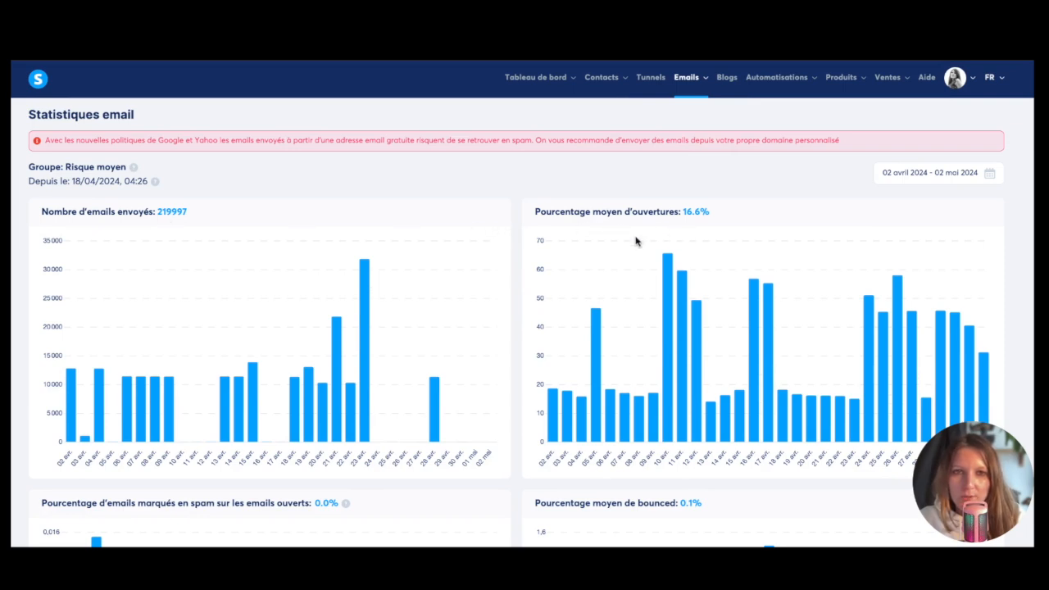
scroll(519, 271, down, 1)
scroll(229, 372, down, 1)
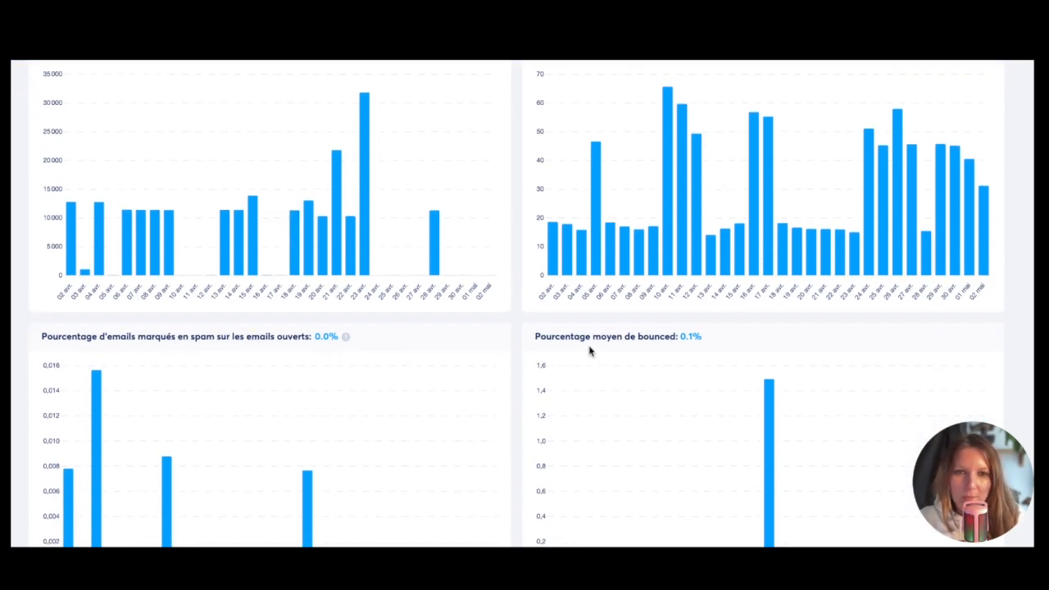
scroll(587, 350, down, 3)
scroll(483, 392, down, 4)
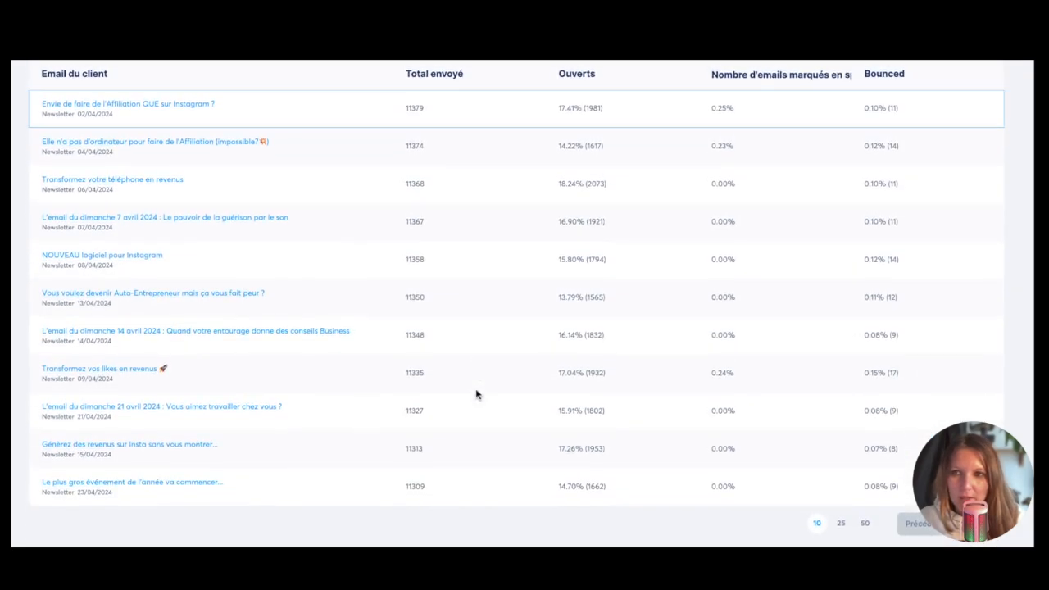
scroll(476, 393, up, 15)
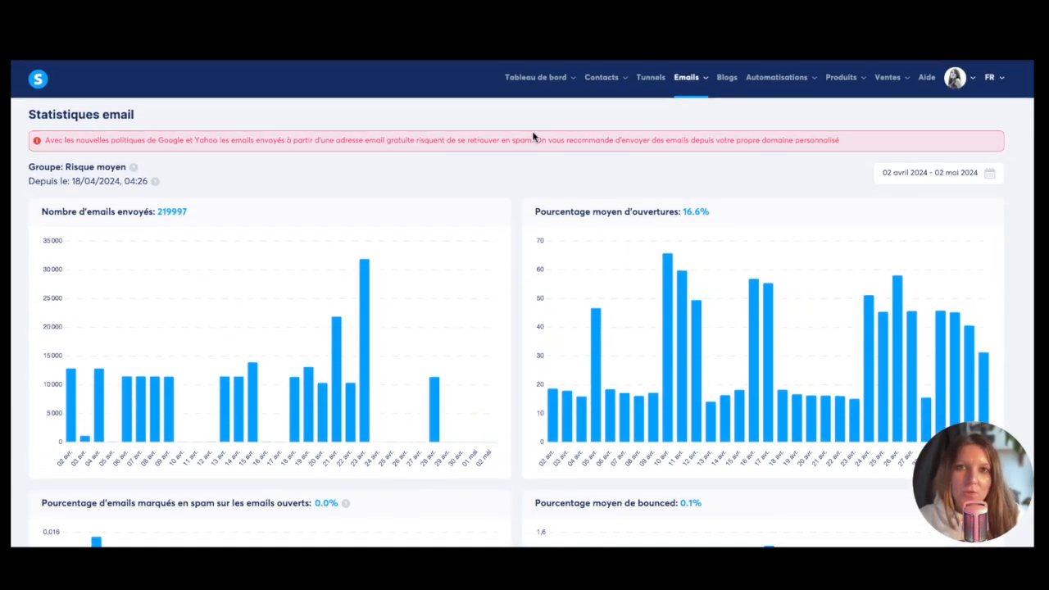